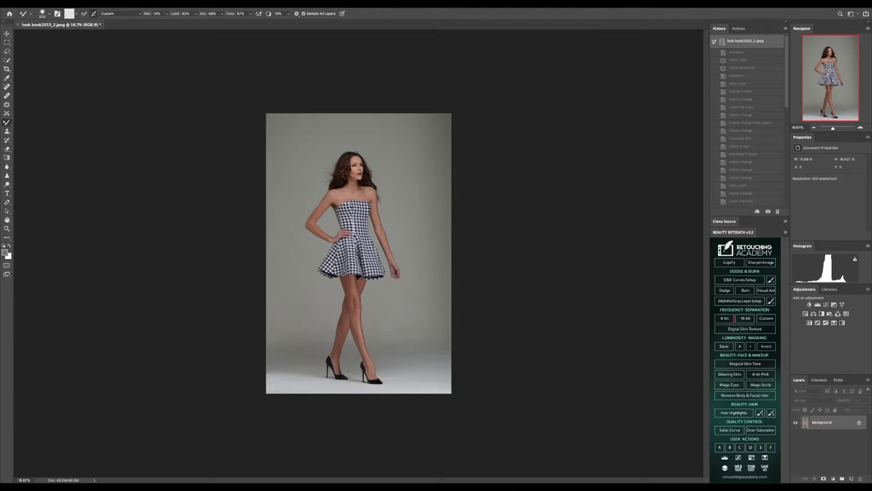
- Extend the canvas on all four sides with the Crop tool to about 13.9 × 19 in, filling the border with white
key("z")
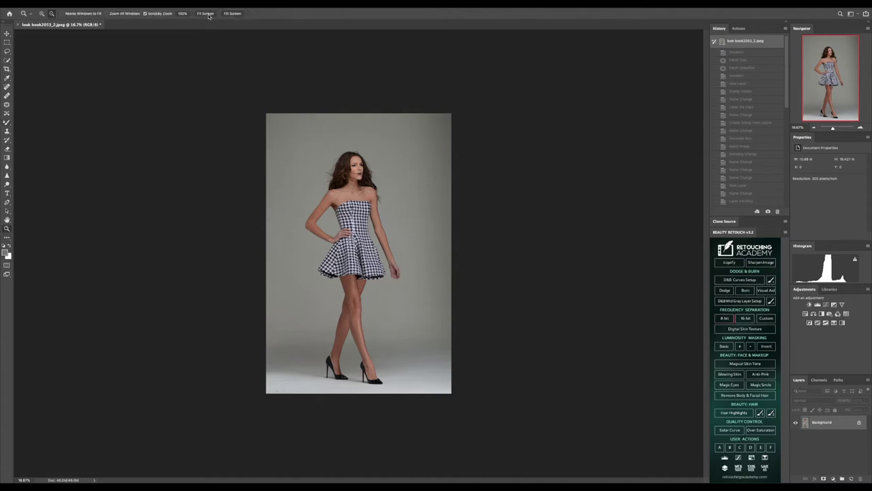
left_click(7, 69)
left_click_drag(358, 121, 358, 93)
left_click_drag(451, 253, 463, 253)
left_click_drag(253, 254, 240, 254)
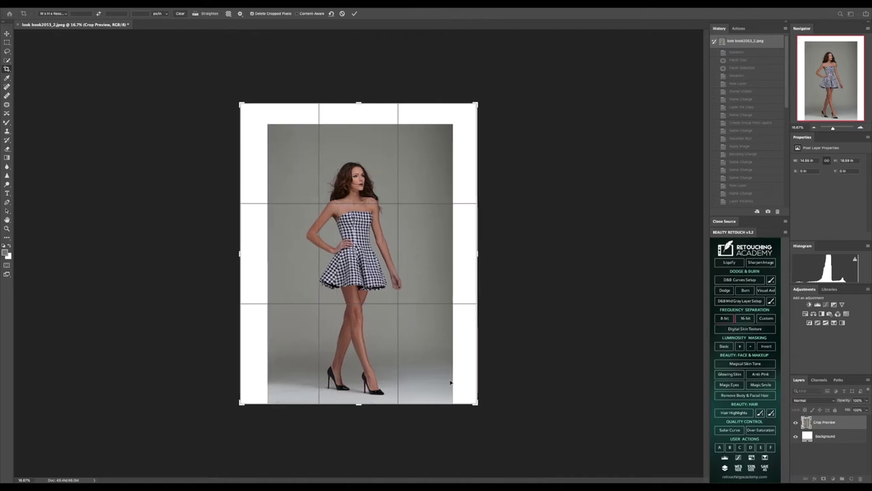
left_click_drag(371, 404, 373, 416)
left_click(7, 35)
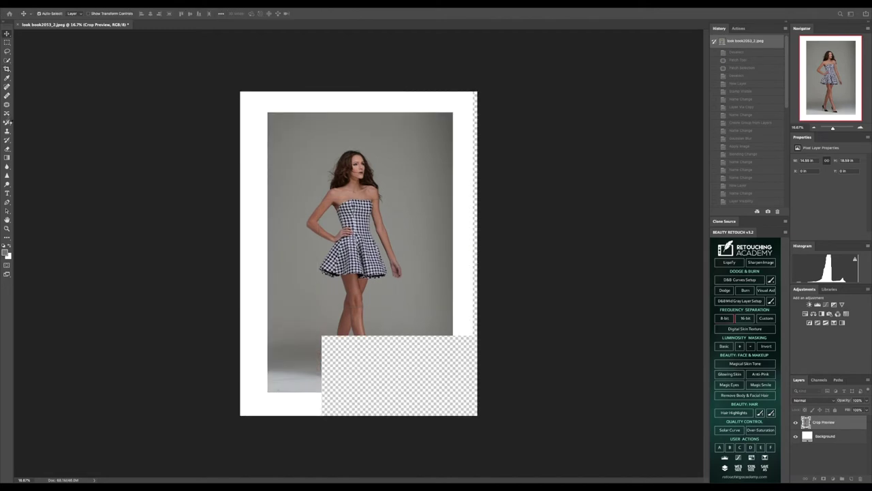
- Sample the light grey floor colour and paint it across the white border below the photo with a soft, smaller brush
left_click(7, 78)
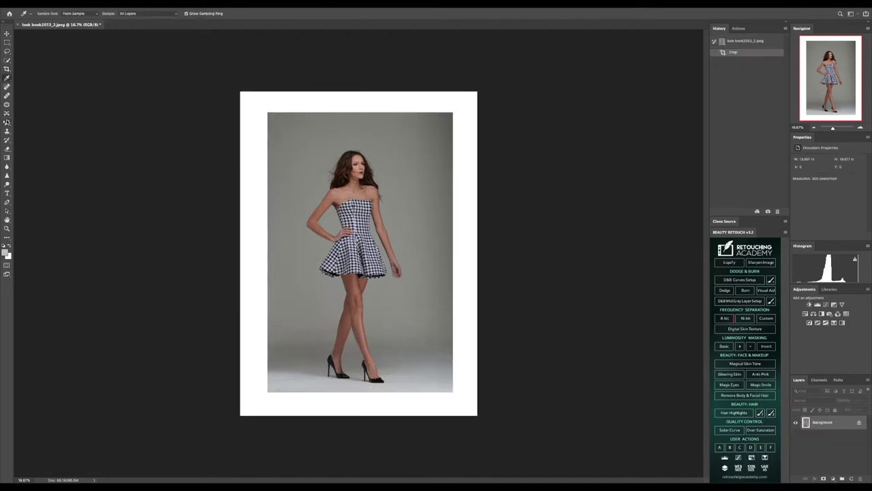
left_click(7, 121)
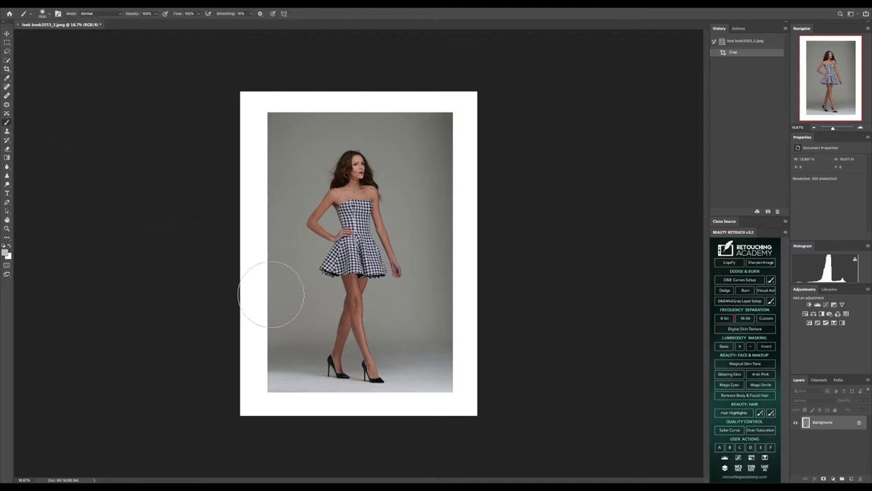
key("bracketleft")
key("bracketleft")
key("bracketleft")
key("bracketleft")
mouse_move(351, 397)
left_mouse_down()
mouse_move(321, 396)
mouse_move(354, 398)
mouse_move(275, 401)
mouse_move(340, 407)
mouse_move(355, 403)
mouse_move(349, 399)
mouse_move(419, 398)
mouse_move(395, 395)
mouse_move(462, 399)
mouse_move(440, 398)
mouse_move(456, 381)
mouse_move(471, 384)
mouse_move(456, 390)
mouse_move(482, 400)
mouse_move(475, 416)
mouse_move(245, 406)
mouse_move(270, 414)
mouse_move(286, 408)
mouse_move(230, 400)
mouse_move(270, 398)
mouse_move(221, 378)
mouse_move(259, 388)
left_mouse_up()
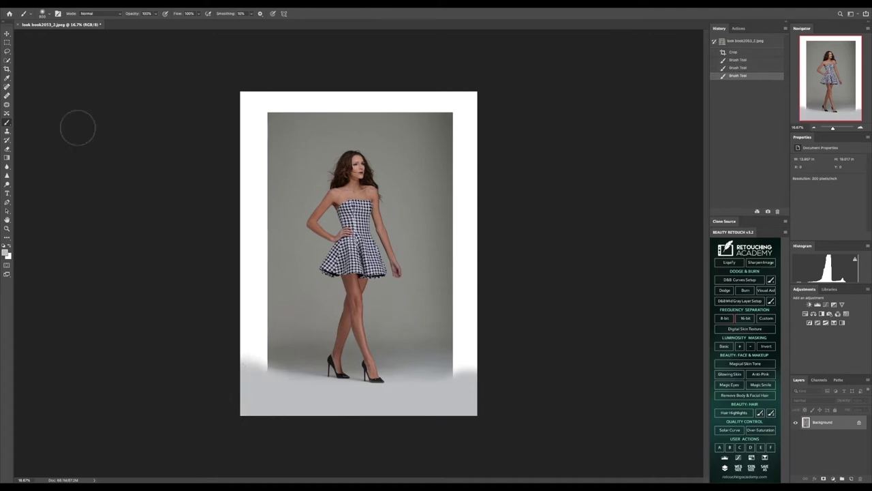
- Sample the darker grey near the floor line and paint it over the lower part of the left border
left_click(7, 79)
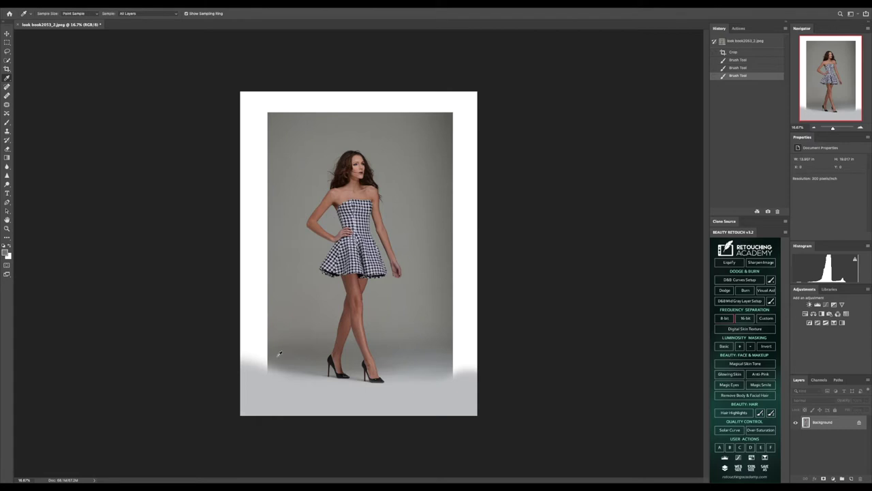
left_click(8, 124)
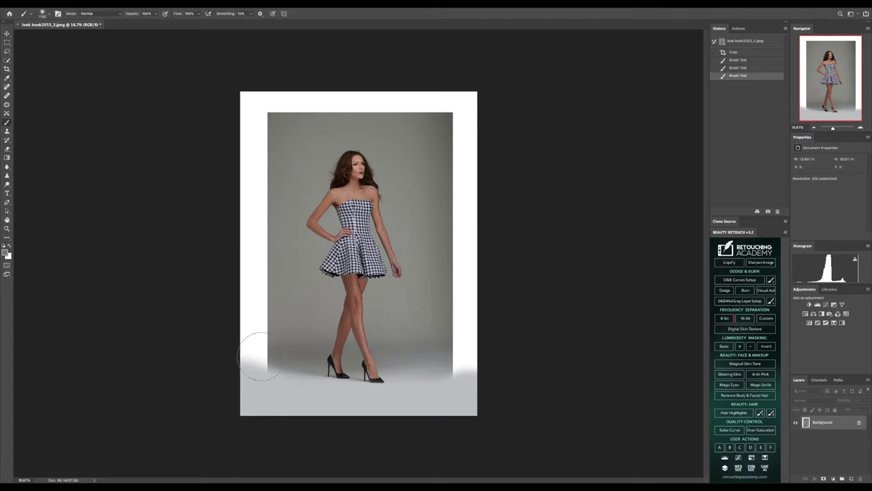
mouse_move(252, 351)
left_mouse_down()
mouse_move(229, 347)
mouse_move(245, 354)
left_mouse_up()
mouse_move(238, 351)
left_mouse_down()
mouse_move(275, 360)
mouse_move(172, 344)
mouse_move(269, 367)
left_mouse_up()
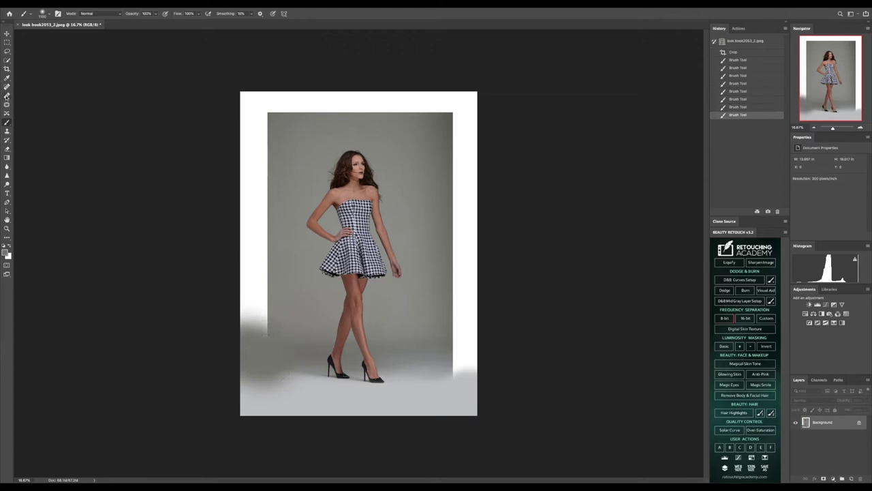
- Sample the grey at the photo's lower right edge and brush it over the lower part of the right border
left_click(8, 79)
left_click(452, 362)
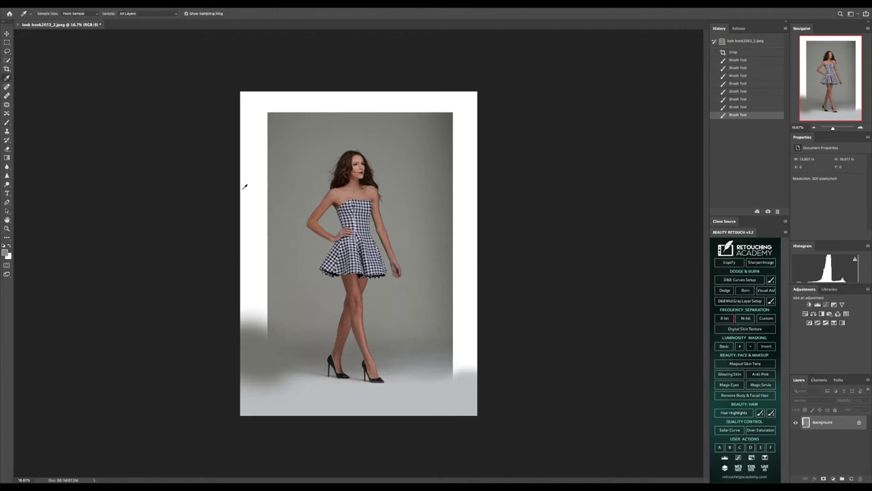
left_click(6, 121)
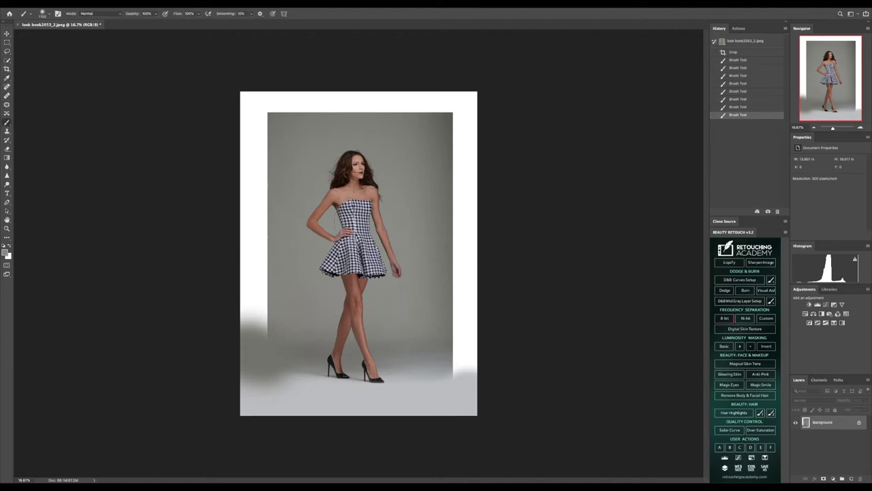
mouse_move(459, 358)
left_mouse_down()
mouse_move(460, 365)
mouse_move(487, 363)
left_mouse_up()
left_click(456, 351)
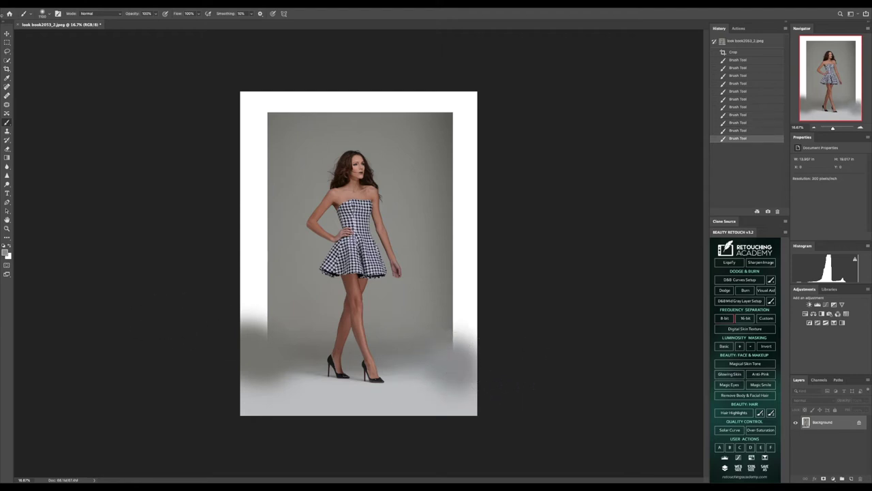
- Sample the backdrop grey and paint over the remaining white border along the left side and the top
left_click(7, 78)
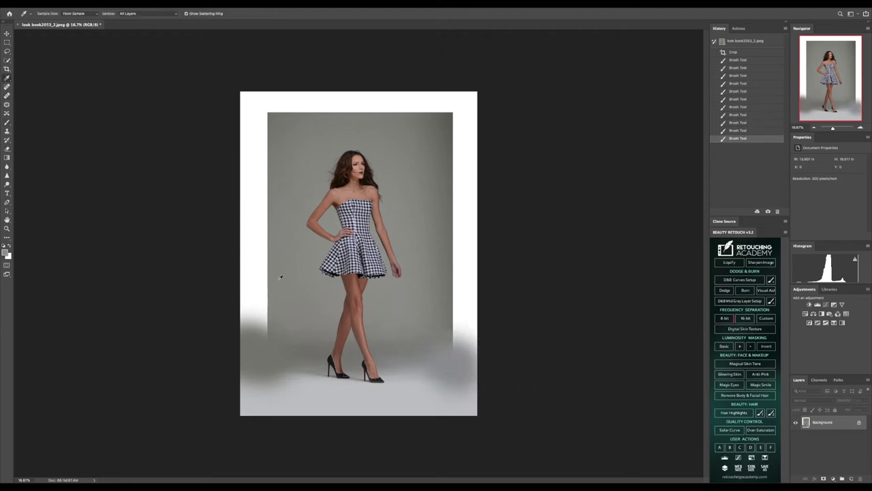
left_click(7, 123)
left_click(256, 296)
left_click(255, 298)
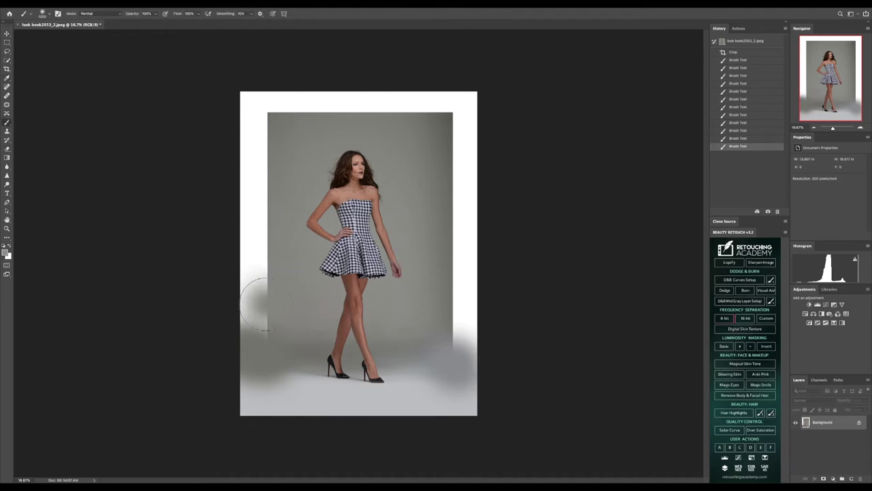
left_click(254, 308)
left_click(263, 316)
mouse_move(264, 316)
left_mouse_down()
mouse_move(263, 131)
mouse_move(260, 324)
mouse_move(272, 64)
mouse_move(239, 117)
mouse_move(272, 126)
mouse_move(306, 90)
mouse_move(359, 89)
mouse_move(316, 114)
mouse_move(434, 107)
mouse_move(399, 107)
mouse_move(523, 75)
left_mouse_up()
- Sample the darker backdrop grey near the right edge and paint over the remaining white border there
left_click(7, 77)
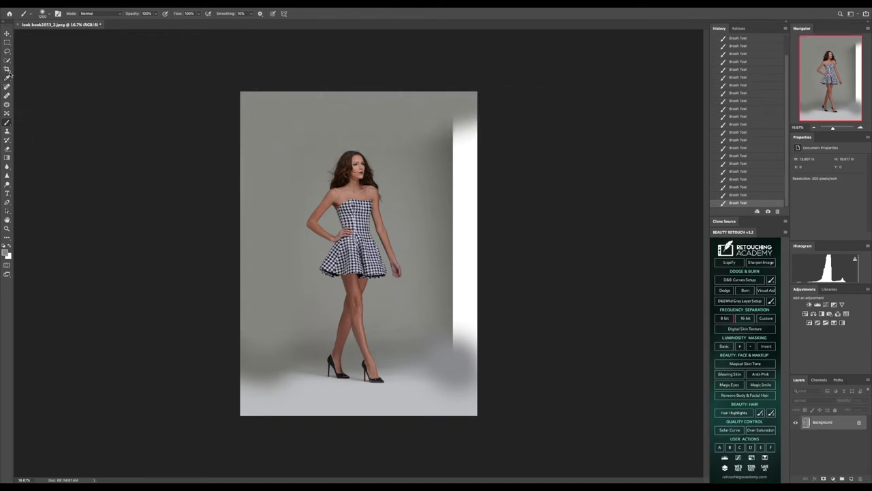
mouse_move(451, 175)
left_mouse_down()
mouse_move(474, 161)
mouse_move(472, 136)
mouse_move(455, 150)
mouse_move(486, 138)
mouse_move(537, 158)
mouse_move(518, 174)
mouse_move(528, 181)
mouse_move(492, 206)
mouse_move(470, 207)
mouse_move(473, 331)
mouse_move(473, 232)
left_mouse_up()
key("b")
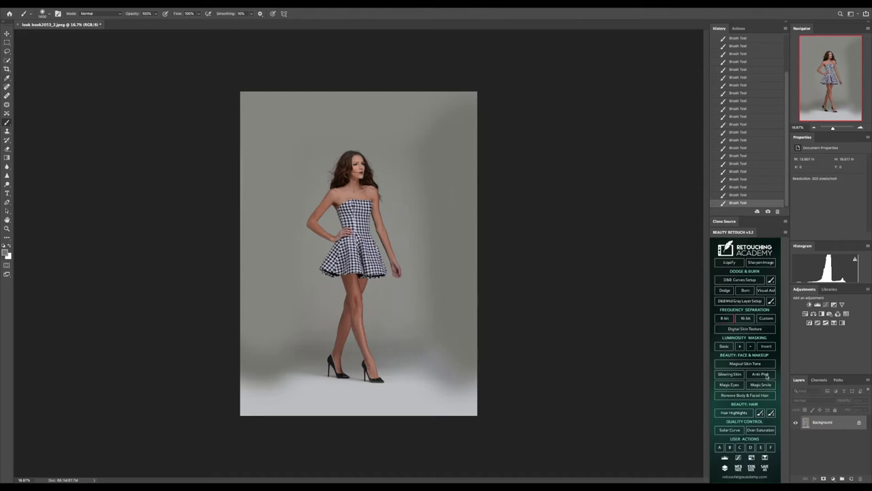
- Run the 8-bit frequency separation action with a Gaussian Blur radius of 6.4 pixels
left_click(728, 320)
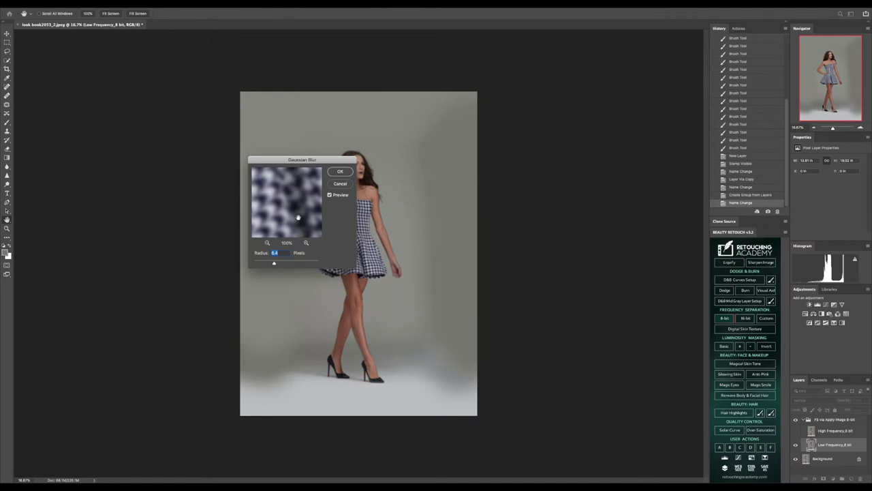
left_click(340, 172)
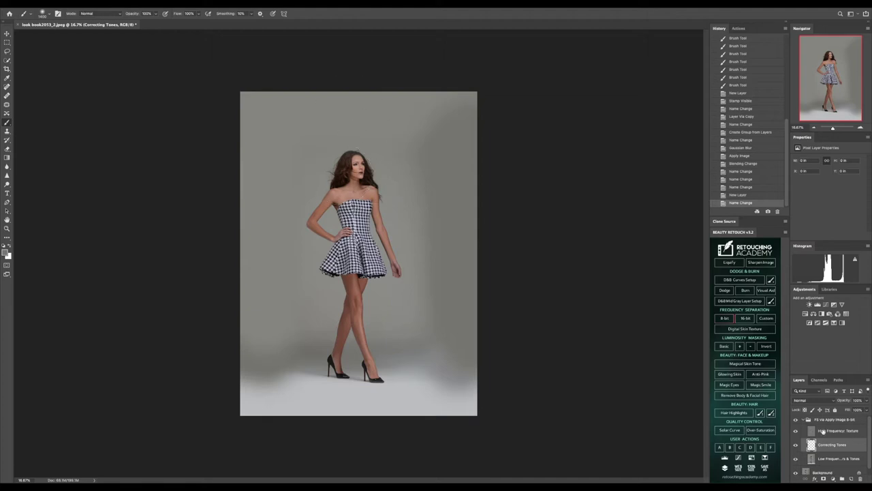
- Hide the High Frequency texture layer and paint grey over the upper right backdrop on the Correcting Tones layer
left_click(796, 431)
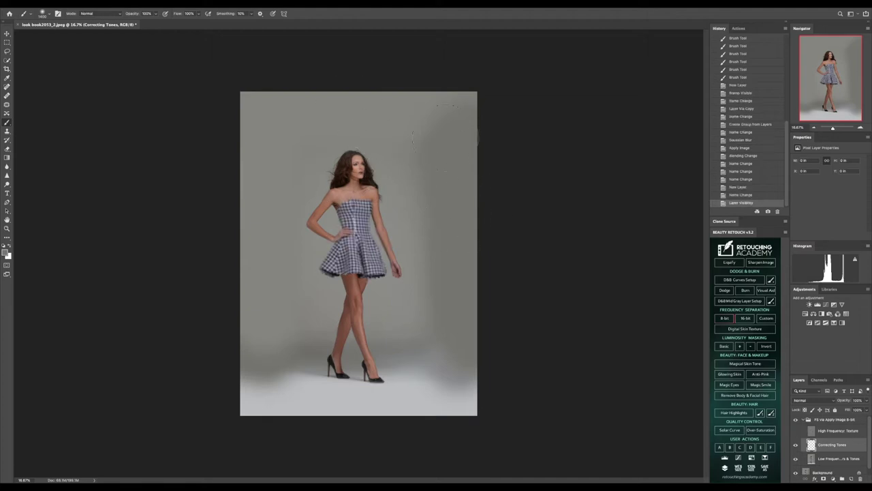
left_click_drag(438, 154, 411, 115)
left_click_drag(467, 124, 483, 247)
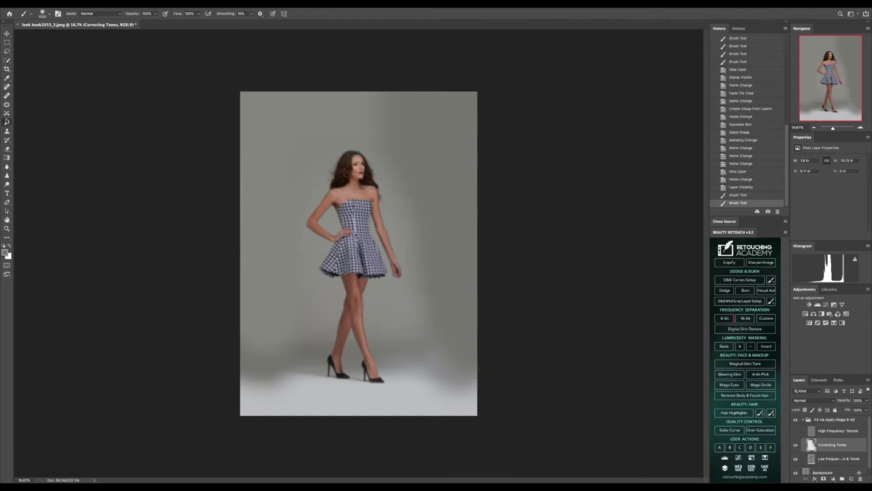
- Blend the floor and the patchy floor-to-backdrop transition around the model's feet with the Mixer Brush
left_click(7, 122)
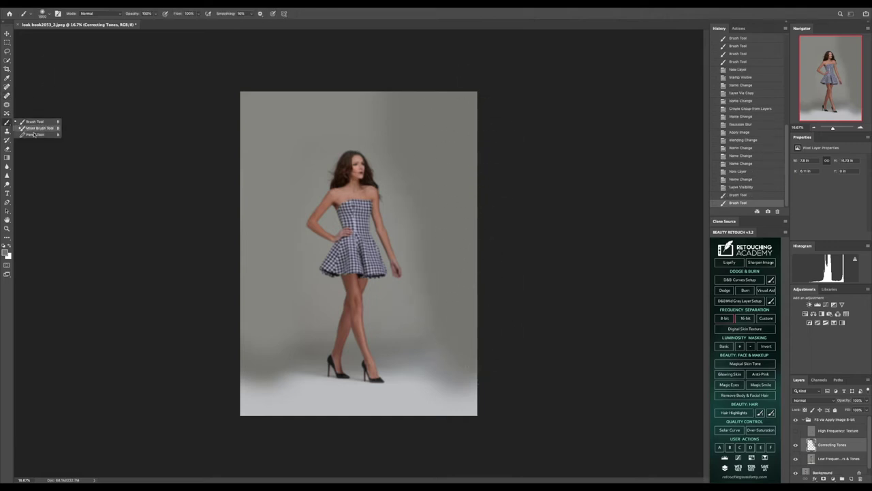
left_click(35, 135)
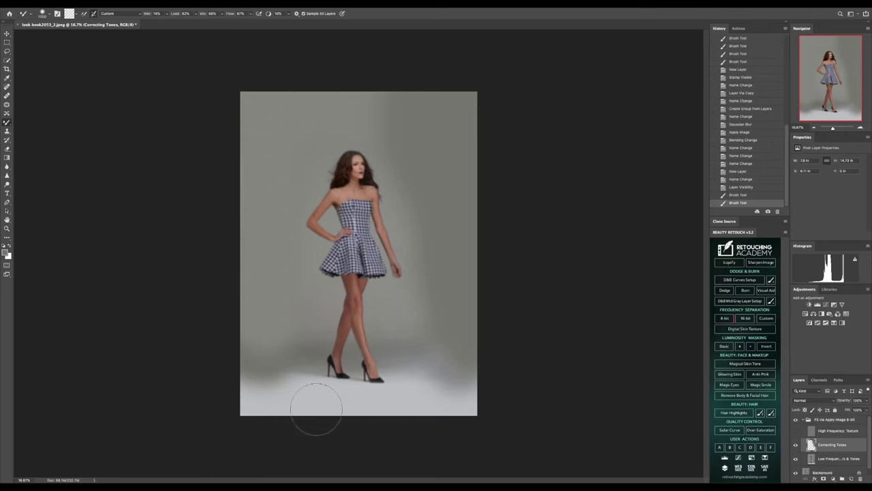
mouse_move(296, 381)
left_mouse_down()
mouse_move(302, 403)
mouse_move(271, 388)
mouse_move(296, 391)
left_mouse_up()
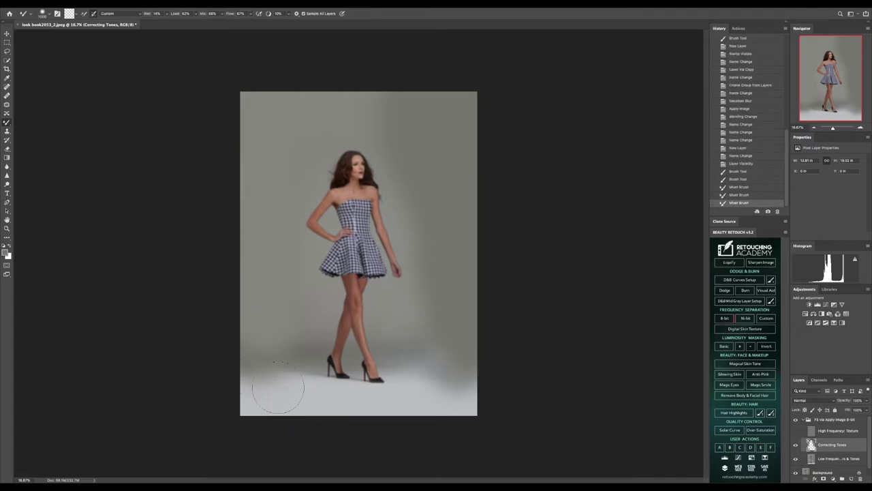
mouse_move(241, 375)
left_mouse_down()
mouse_move(289, 396)
mouse_move(245, 381)
left_mouse_up()
key("bracketleft")
key("bracketleft")
key("bracketleft")
key("bracketleft")
mouse_move(323, 401)
left_mouse_down()
mouse_move(437, 403)
mouse_move(492, 385)
mouse_move(414, 399)
mouse_move(509, 399)
mouse_move(431, 397)
mouse_move(419, 388)
mouse_move(492, 375)
mouse_move(434, 372)
mouse_move(482, 348)
mouse_move(403, 366)
mouse_move(484, 366)
mouse_move(498, 351)
mouse_move(392, 353)
mouse_move(413, 359)
mouse_move(462, 351)
mouse_move(401, 332)
left_mouse_up()
- Blend the hard tonal edge in the backdrop to the right of the model using a larger Mixer Brush
key("bracketright")
key("bracketright")
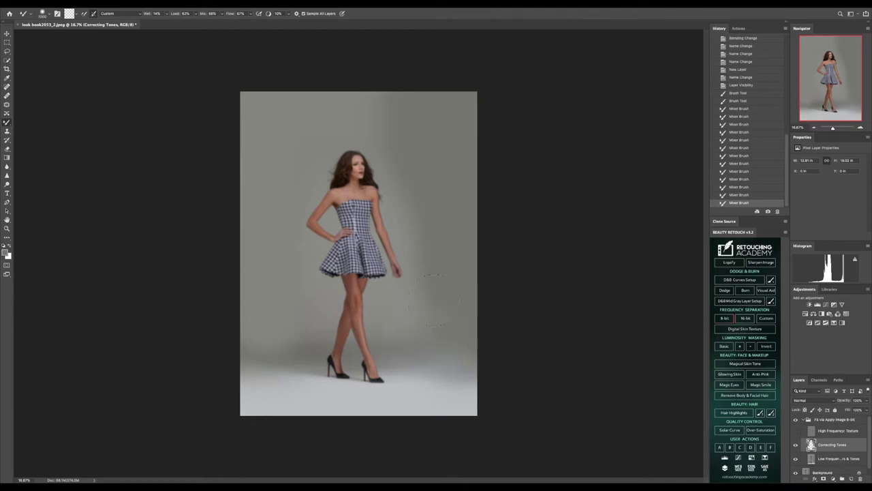
mouse_move(434, 300)
left_mouse_down()
mouse_move(475, 259)
mouse_move(428, 188)
left_mouse_up()
left_click_drag(437, 229, 444, 88)
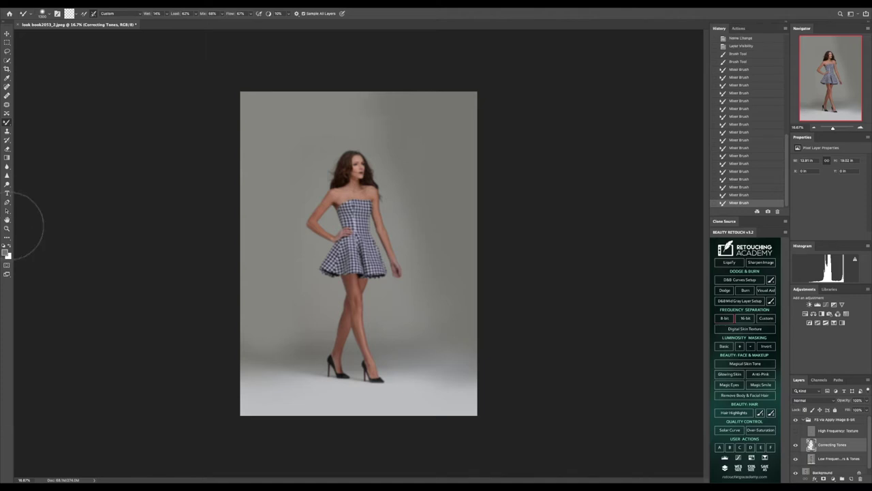
- Smooth the skin tones on the model's legs with a much smaller Mixer Brush
key("z")
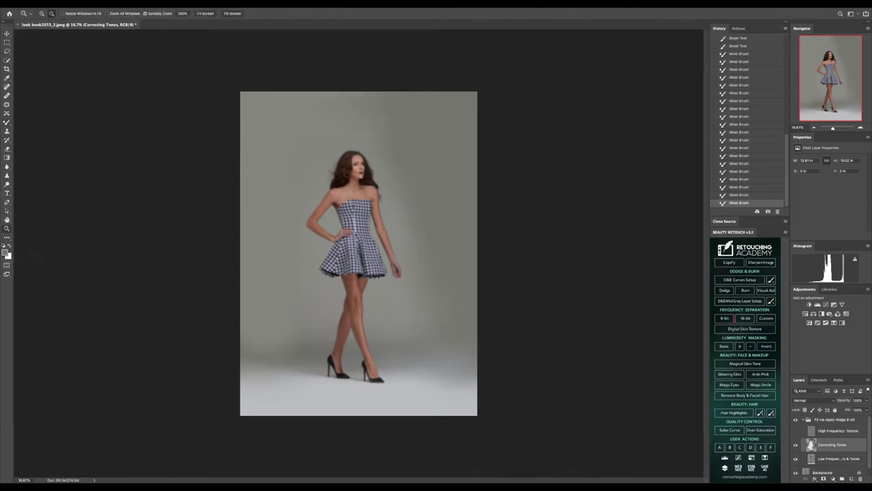
left_click(354, 333)
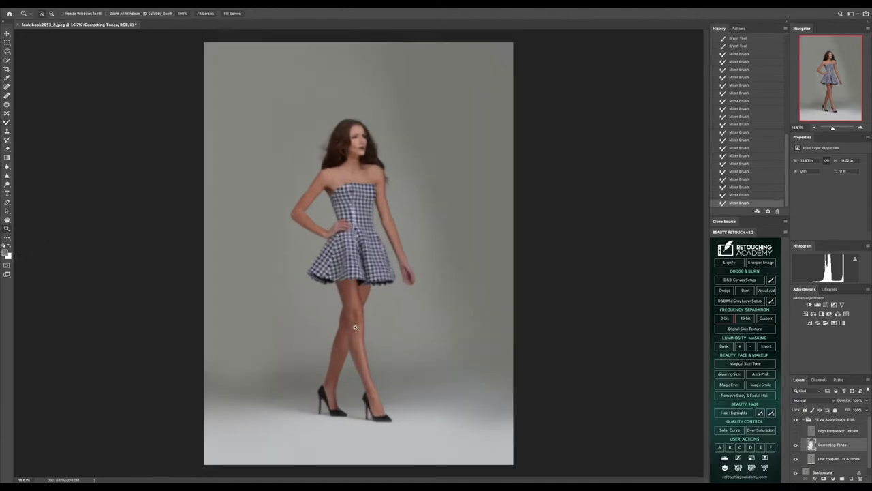
left_click(384, 335)
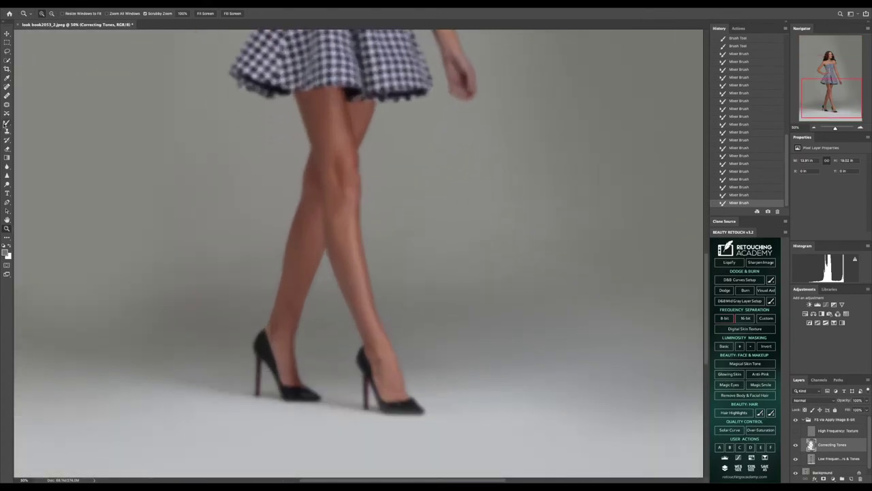
left_click(6, 123)
key("bracketleft")
key("bracketleft")
key("bracketleft")
key("bracketleft")
key("bracketleft")
key("bracketleft")
key("bracketleft")
key("bracketleft")
key("bracketleft")
key("bracketleft")
key("bracketleft")
key("bracketleft")
key("bracketleft")
key("bracketleft")
key("bracketleft")
key("bracketleft")
key("bracketleft")
key("bracketleft")
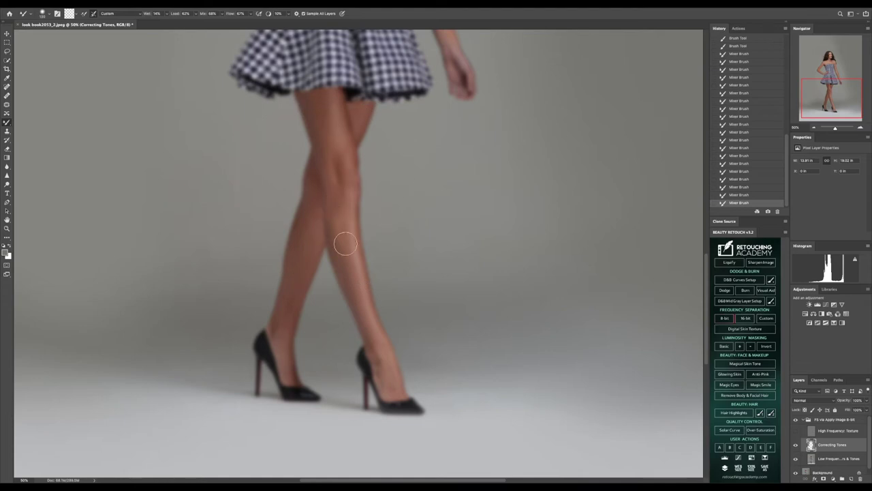
mouse_move(337, 212)
left_mouse_down()
mouse_move(362, 302)
mouse_move(377, 314)
left_mouse_up()
- Smooth the skin tones on the model's arms and chest with the Mixer Brush, adjusting the brush size as needed
key("bracketright")
key("bracketright")
scroll(351, 167, "up", 8)
scroll(348, 173, "up", 4)
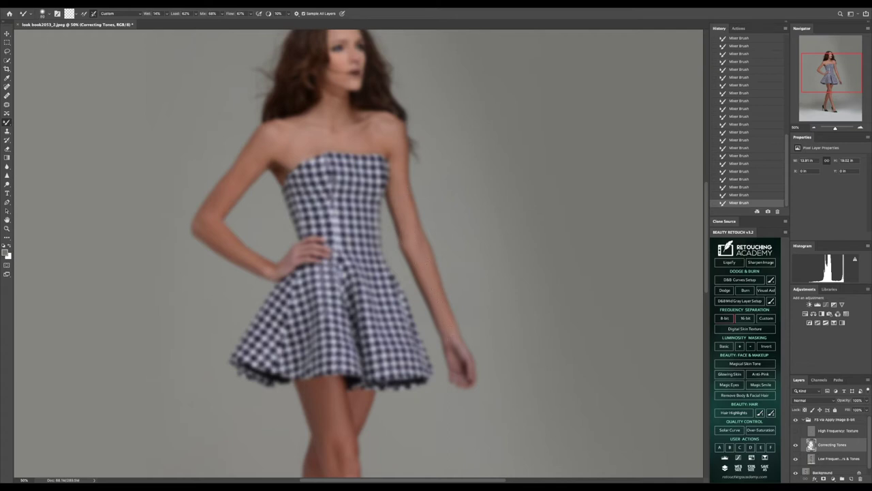
key("[")
scroll(271, 226, "up", 5)
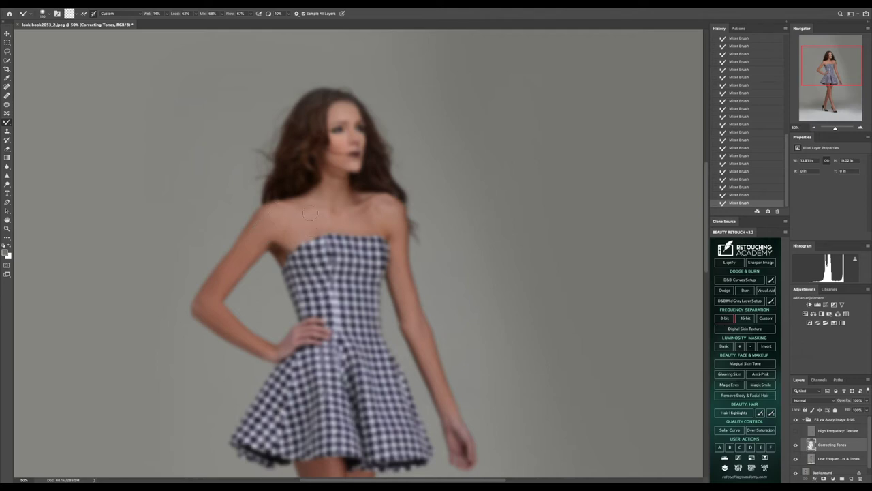
scroll(310, 213, "up", 1)
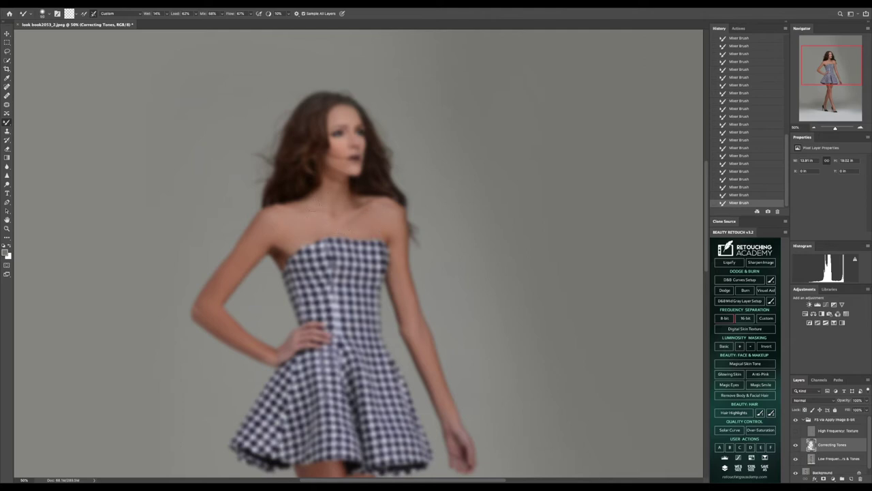
- Show the High Frequency texture layer again and check the whole photo
left_click(796, 431)
left_click(7, 230)
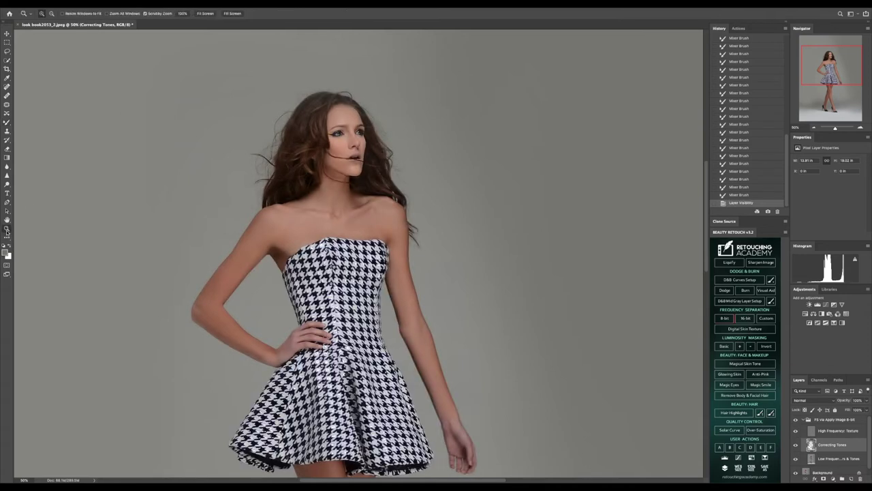
left_click(205, 17)
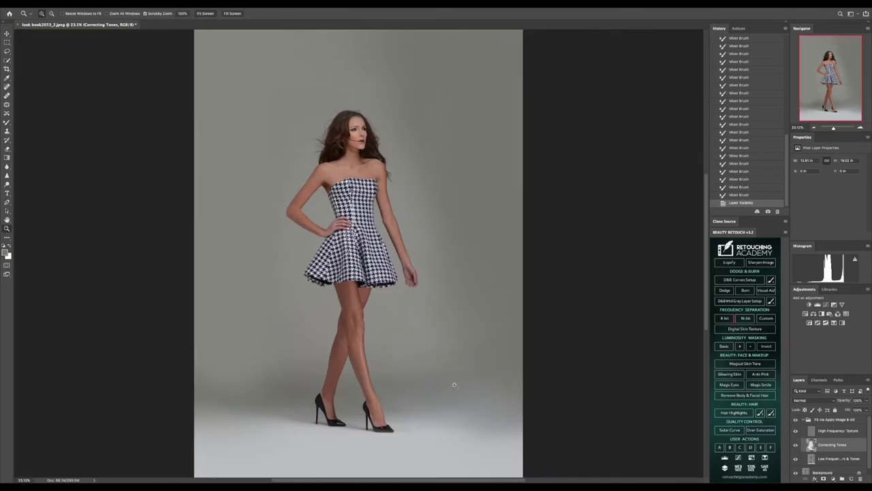
left_click(50, 15)
left_click(372, 281)
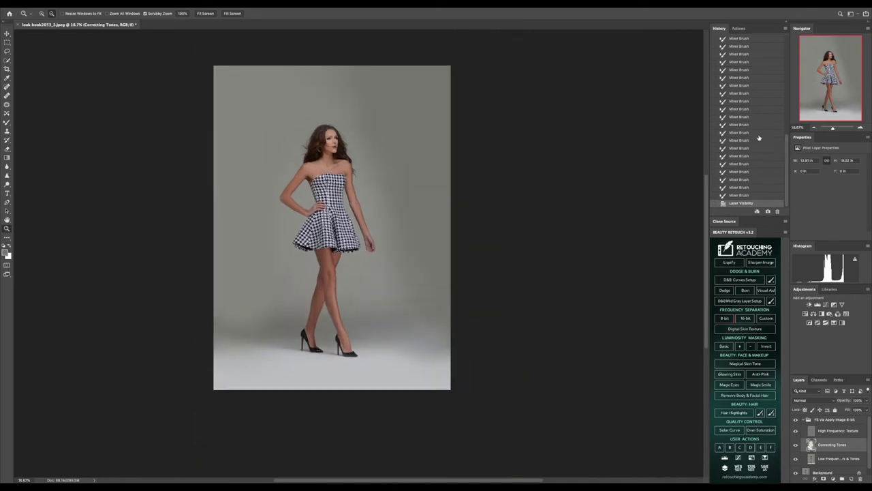
- Compare the originally opened photo with the latest retouched history state twice, ending on the retouched version
scroll(759, 138, "up", 5)
left_click(744, 42)
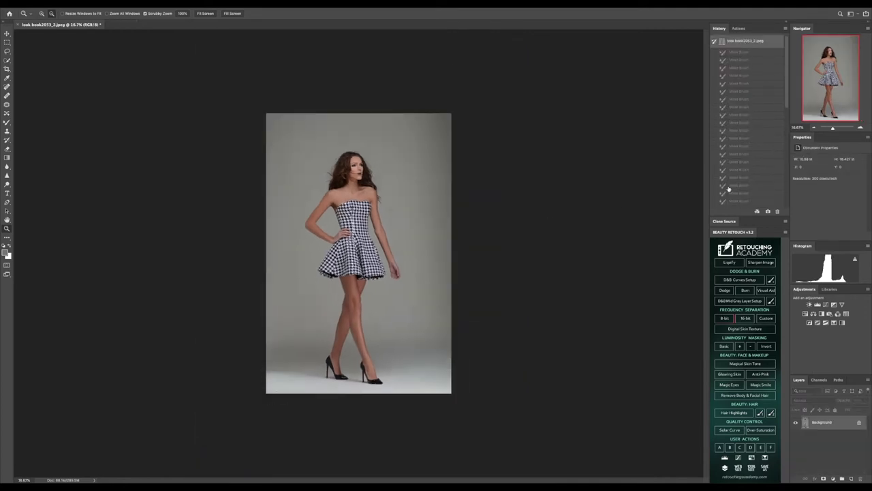
scroll(732, 191, "down", 5)
scroll(732, 201, "down", 2)
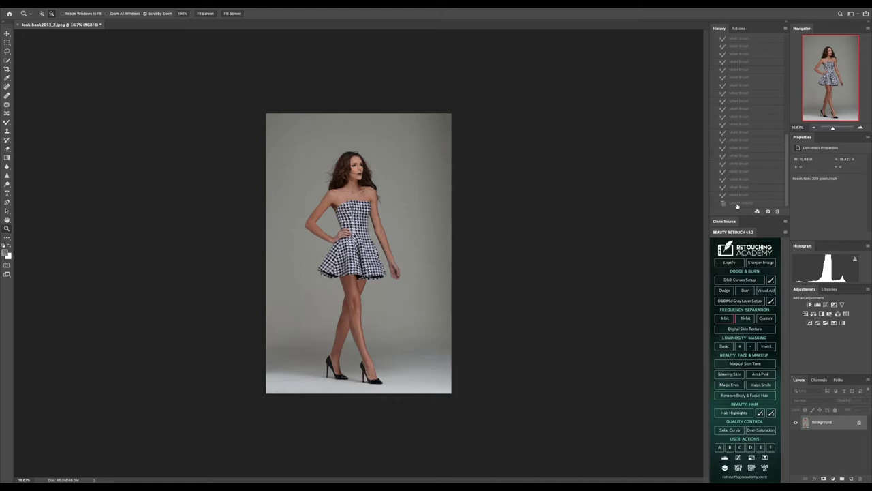
left_click(739, 203)
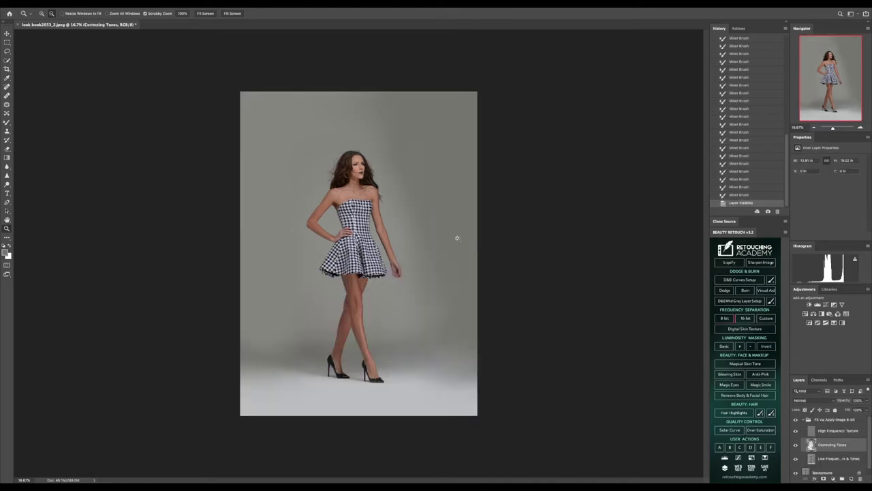
scroll(724, 102, "up", 5)
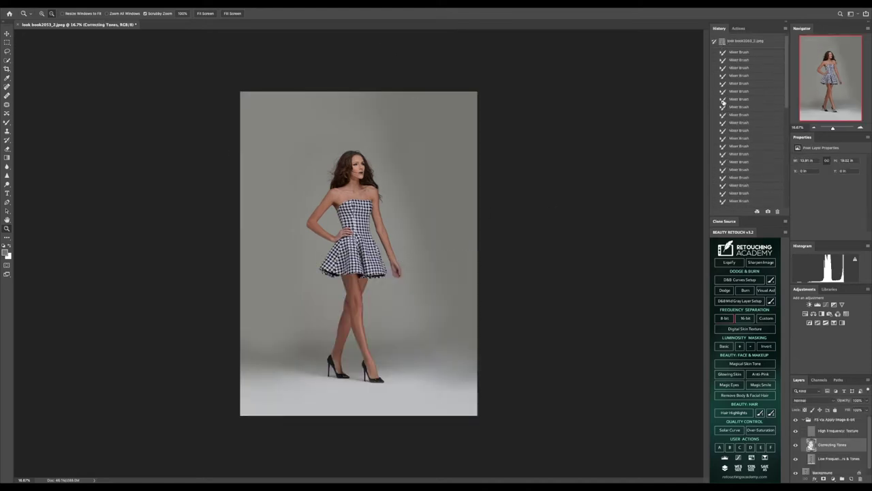
left_click(737, 42)
scroll(735, 137, "down", 5)
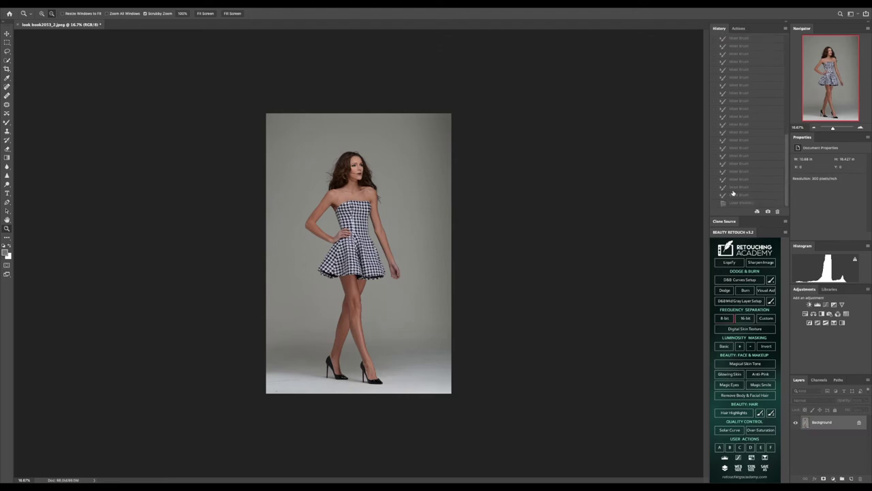
left_click(738, 203)
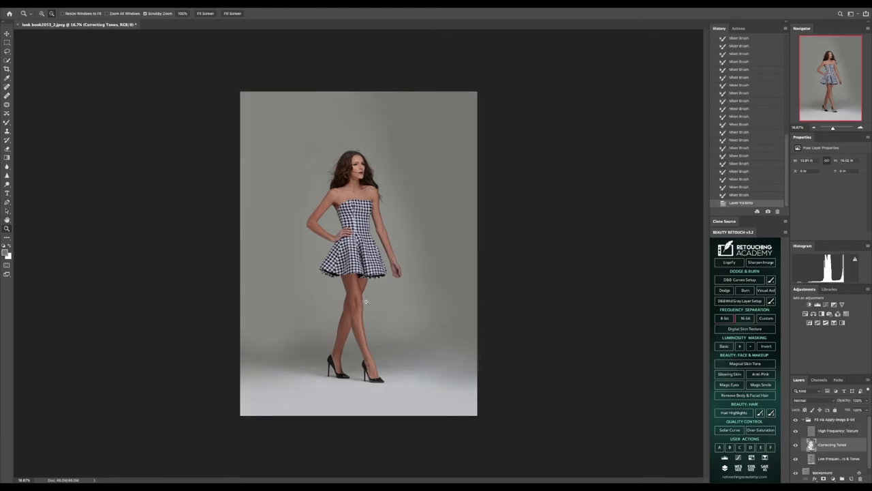
left_click_drag(361, 320, 361, 320)
scroll(361, 321, "down", 3)
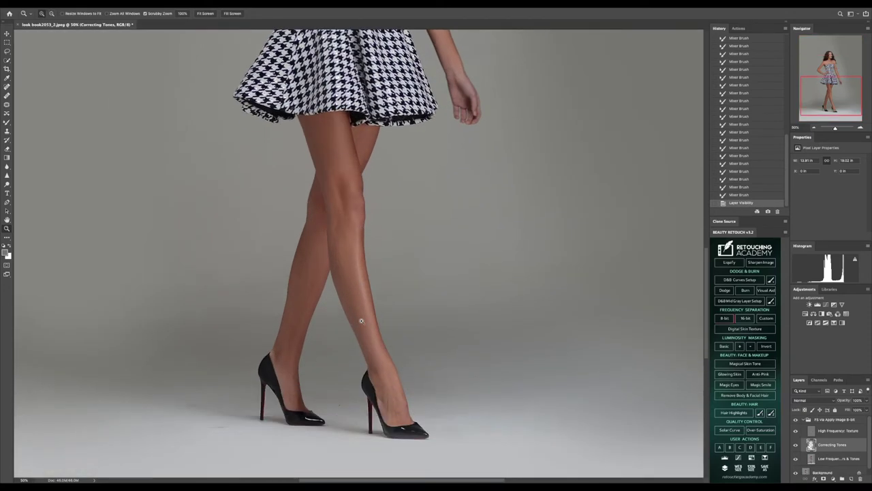
left_click(6, 95)
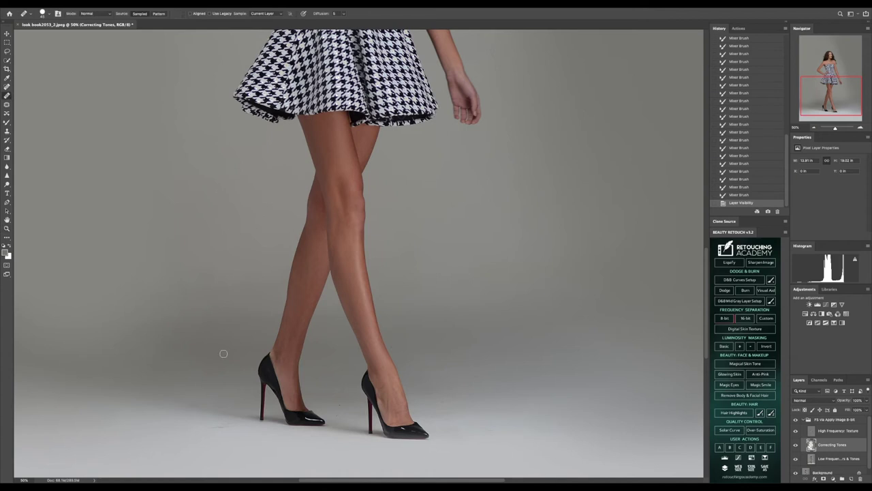
left_click(214, 425)
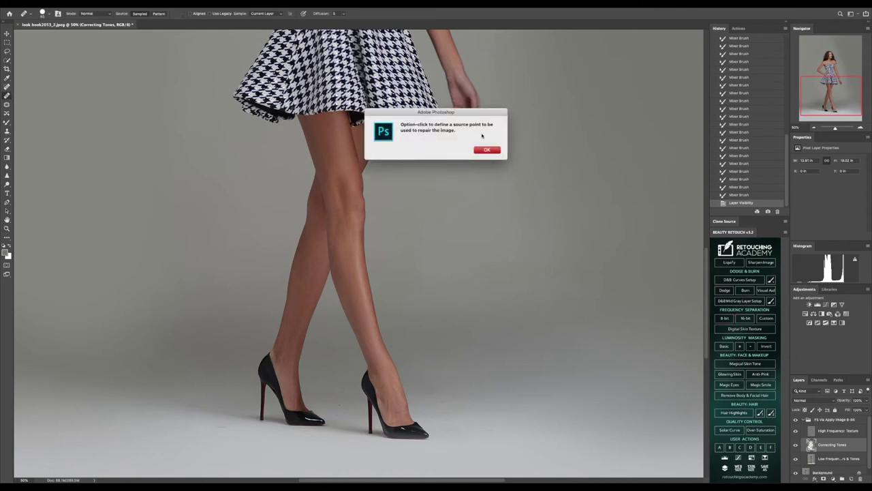
left_click(488, 150)
- Flatten the frequency separation layers and the background into a single layer
left_click(818, 470)
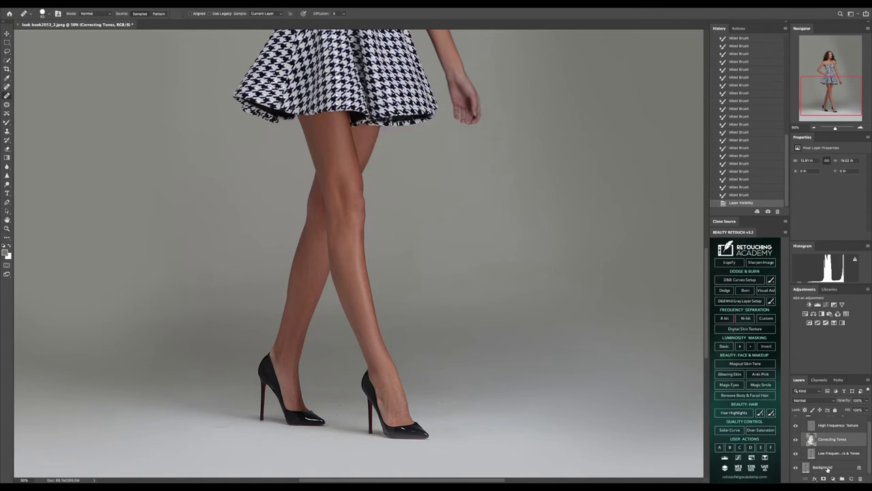
right_click(822, 466)
left_click(801, 461)
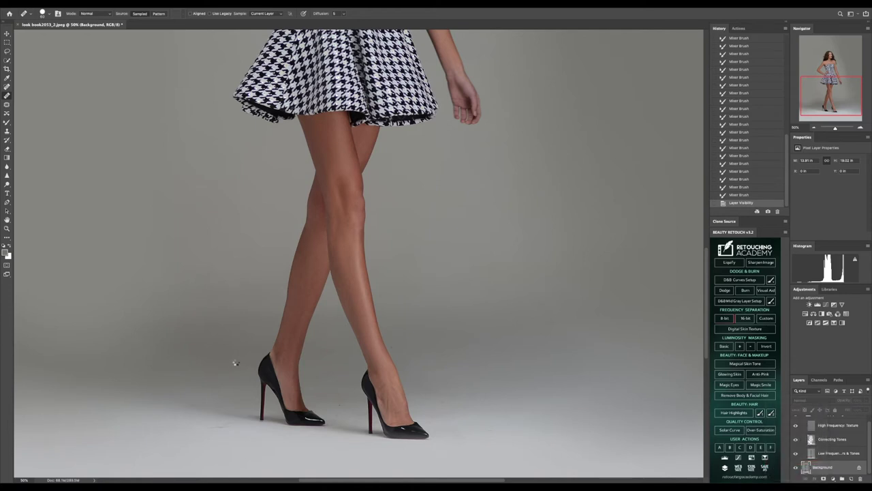
- Remove the marks on the studio floor behind the rear shoe and between the shoes with the Spot Healing Brush
left_click(217, 427)
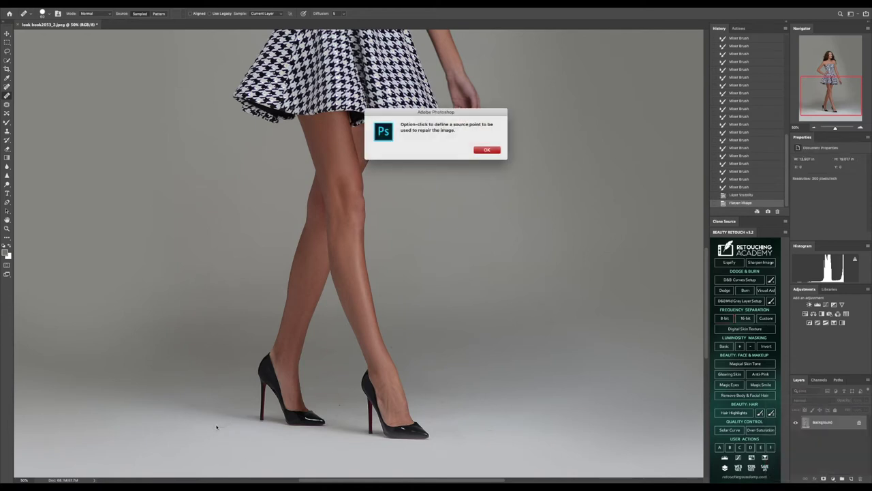
left_click(477, 150)
left_click(9, 87)
mouse_move(229, 423)
left_mouse_down()
mouse_move(207, 424)
mouse_move(229, 426)
mouse_move(194, 403)
mouse_move(169, 425)
mouse_move(224, 429)
left_mouse_up()
left_click(220, 431)
left_click(338, 401)
left_click(362, 411)
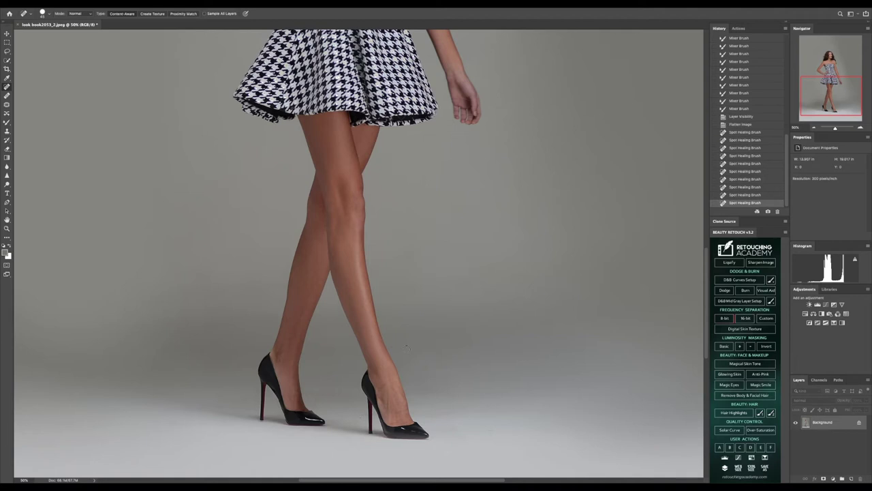
- Clean up the spots on the floor and backdrop in front of the model's legs with the Spot Healing Brush
left_click(397, 355)
left_click(432, 338)
left_click(475, 378)
left_click(438, 403)
left_click(464, 395)
left_click(491, 424)
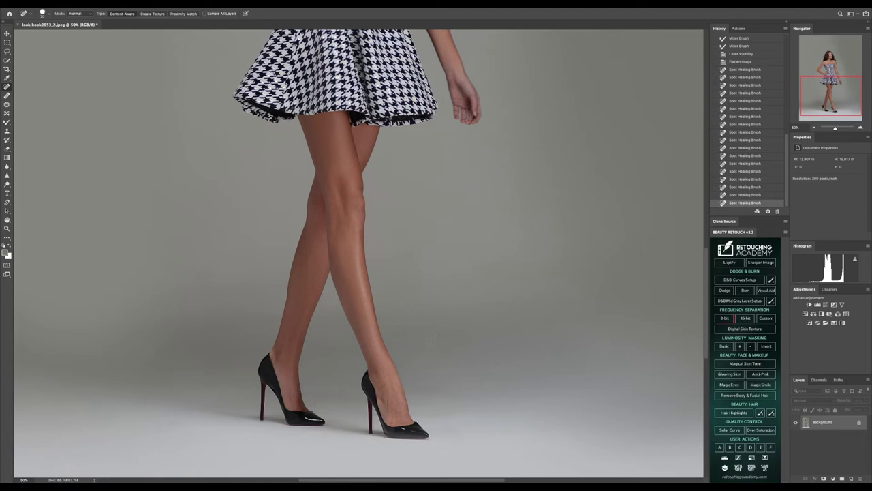
left_click(519, 273)
- Compare the legs and floor in the originally opened photo with the latest healed history state
scroll(739, 62, "up", 10)
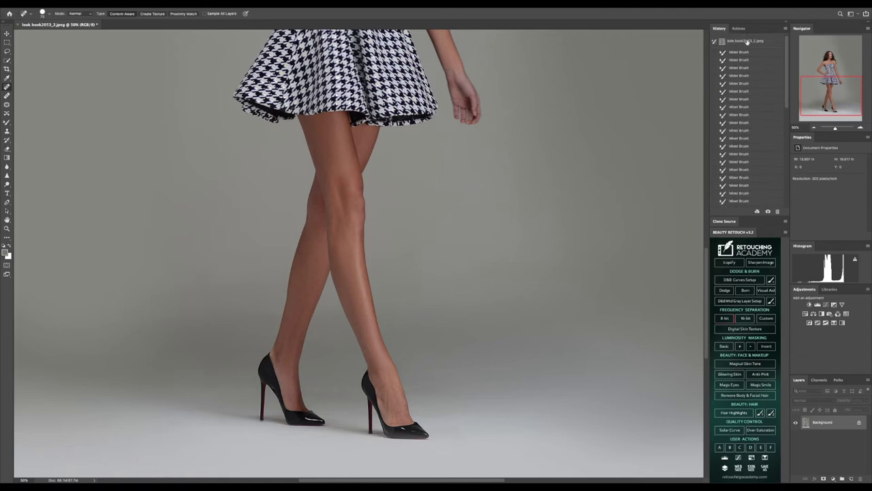
left_click(746, 41)
scroll(756, 100, "down", 10)
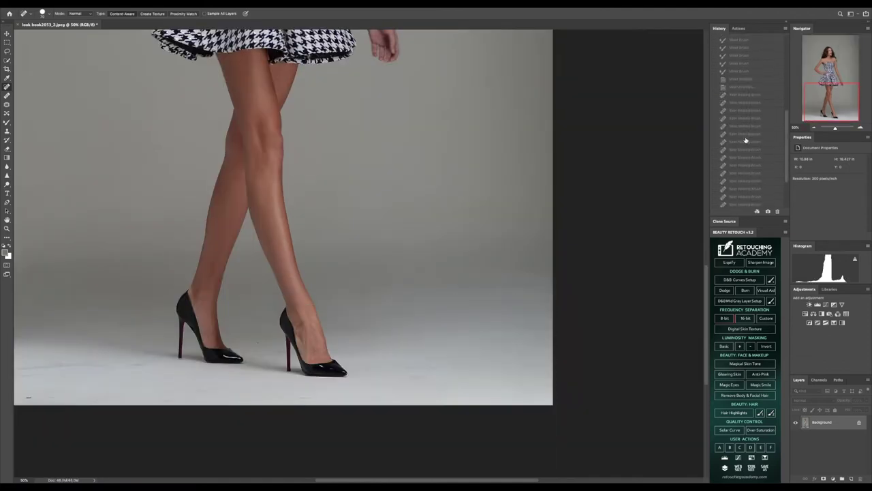
left_click(744, 203)
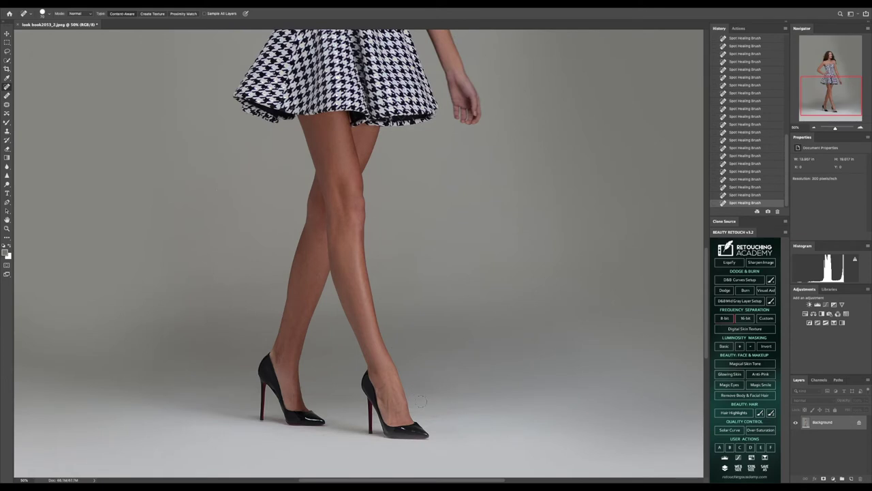
- Restore the lower edge of the front shoe with the History Brush, using the first Mixer Brush state as the source
left_click(8, 227)
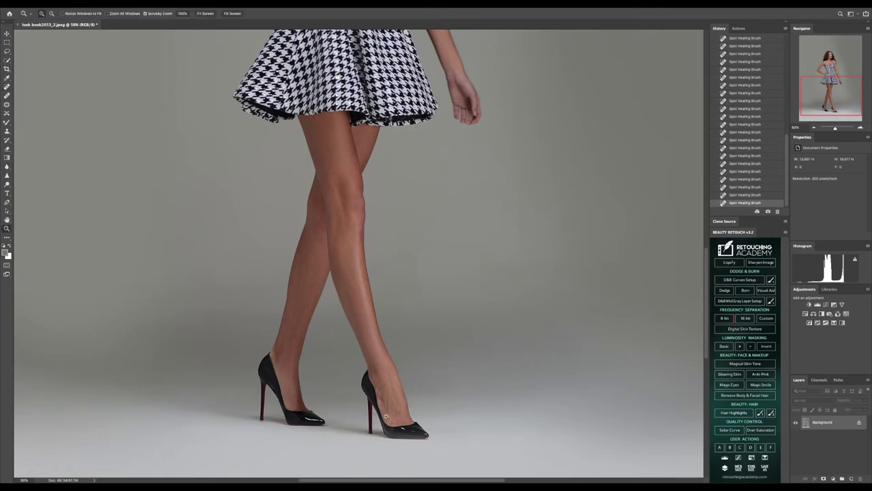
left_click(398, 435)
left_click(399, 436)
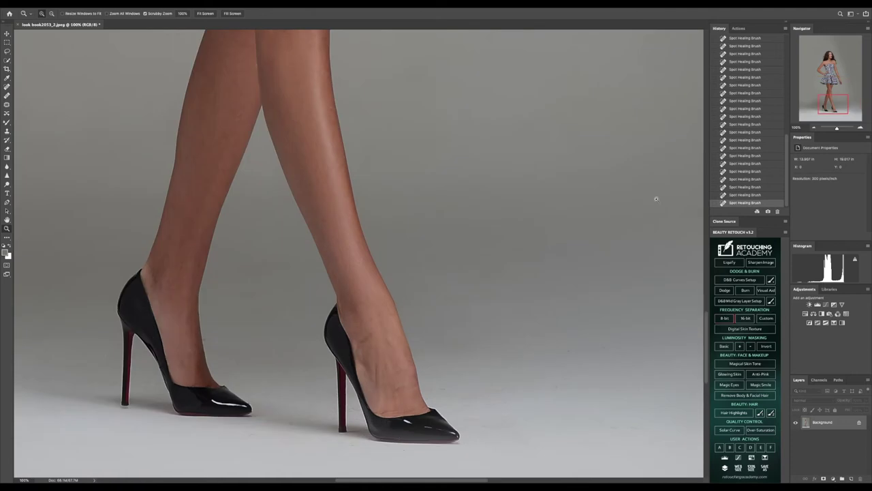
left_click_drag(707, 320, 707, 329)
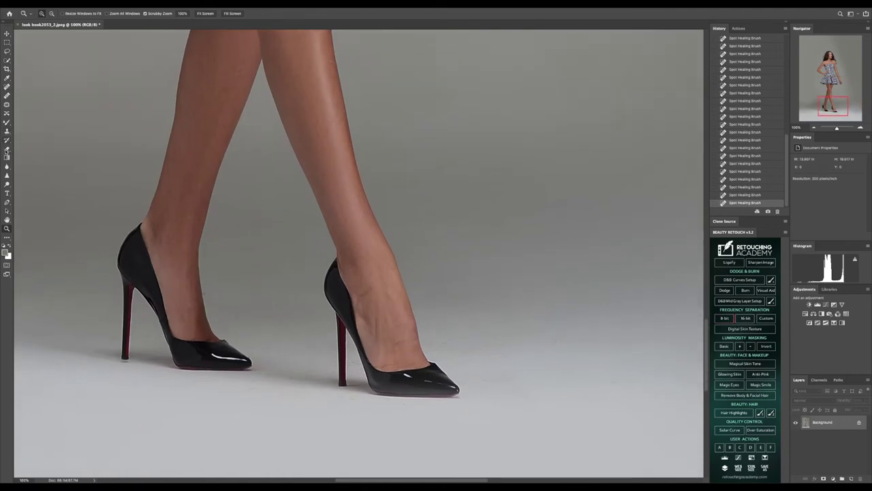
left_click(7, 140)
scroll(744, 59, "up", 15)
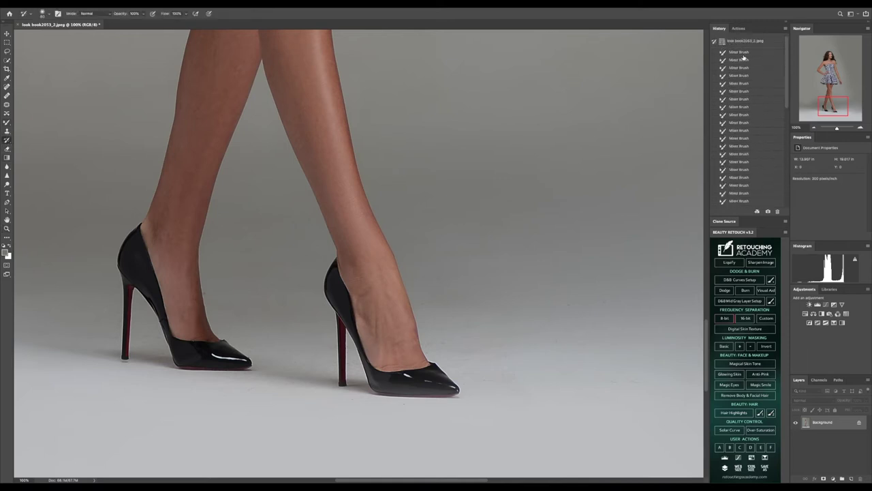
left_click(740, 43)
scroll(729, 156, "down", 15)
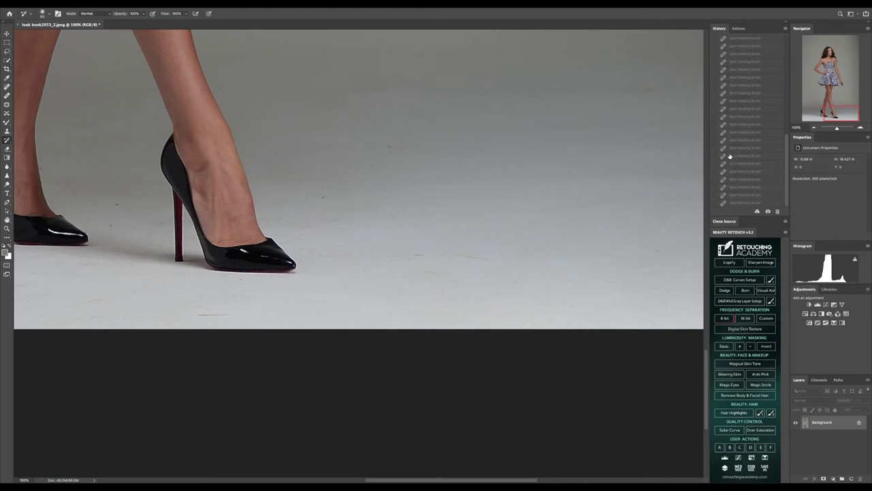
left_click(742, 203)
scroll(744, 117, "up", 15)
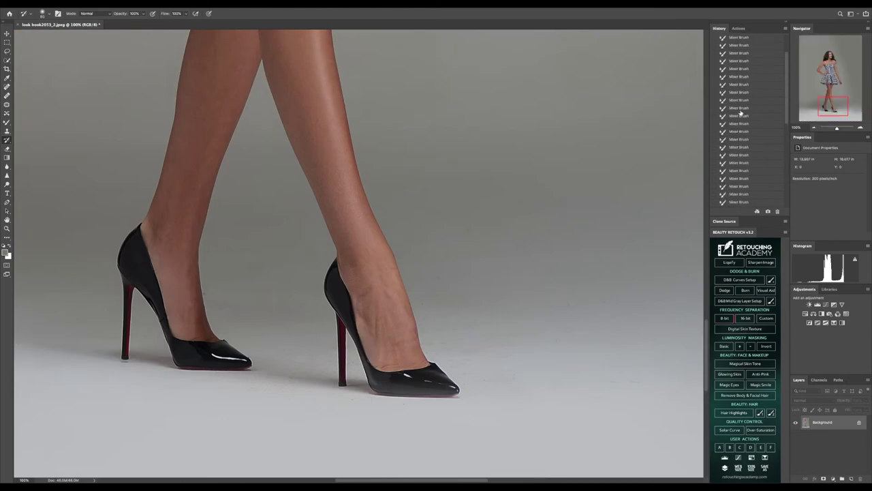
left_click(715, 53)
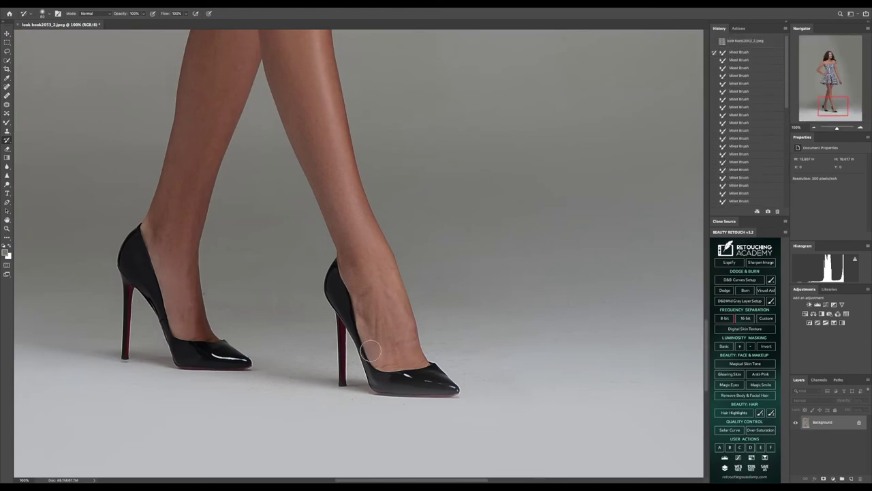
mouse_move(383, 383)
left_mouse_down()
mouse_move(440, 387)
mouse_move(398, 381)
mouse_move(403, 388)
left_mouse_up()
scroll(736, 103, "up", 10)
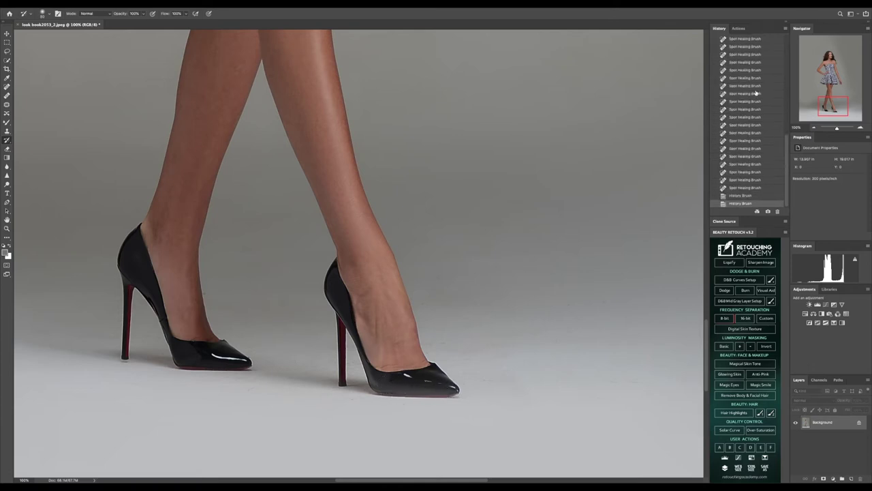
- Darken the lower edge of the front shoe with the Burn tool
right_click(8, 185)
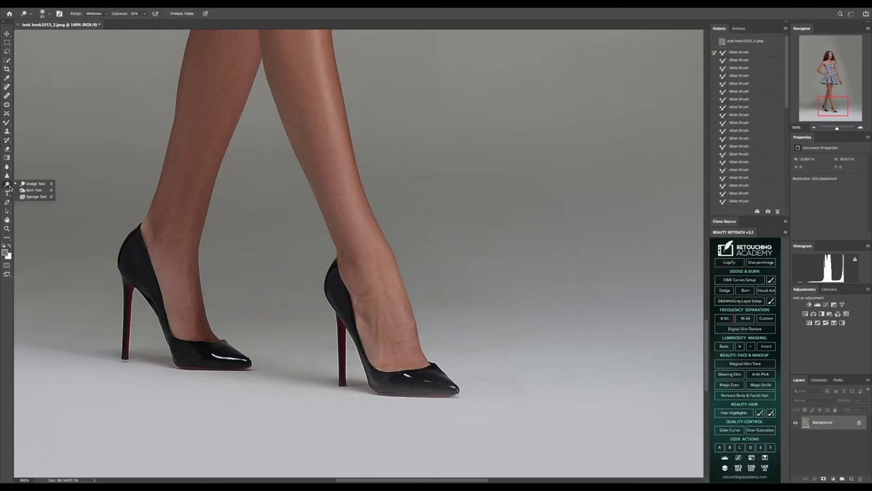
left_click(31, 183)
left_click_drag(384, 385, 447, 388)
mouse_move(393, 387)
left_mouse_down()
mouse_move(409, 387)
mouse_move(376, 377)
left_mouse_up()
- Create a masked Skin Color adjustment group with the retouching panel's skin tone action, then reselect the Background layer
scroll(306, 364, "up", 3)
key("z")
scroll(218, 133, "down", 3)
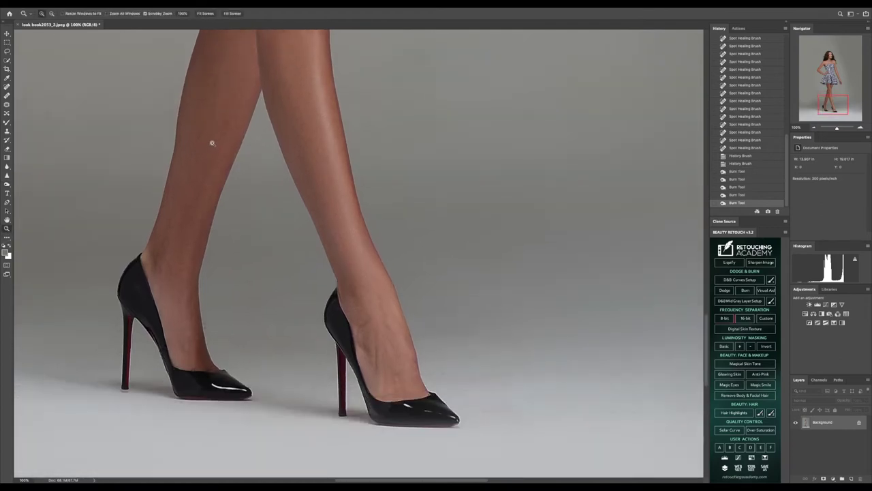
left_click_drag(448, 482, 429, 481)
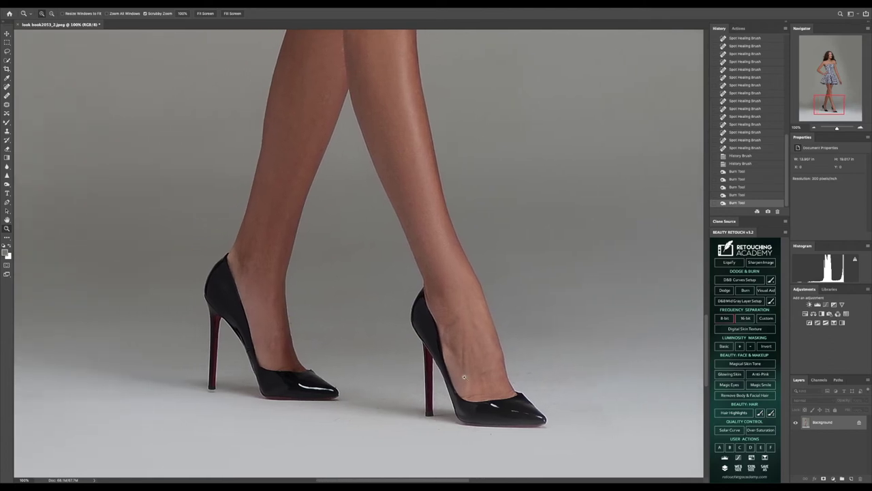
scroll(464, 377, "up", 2)
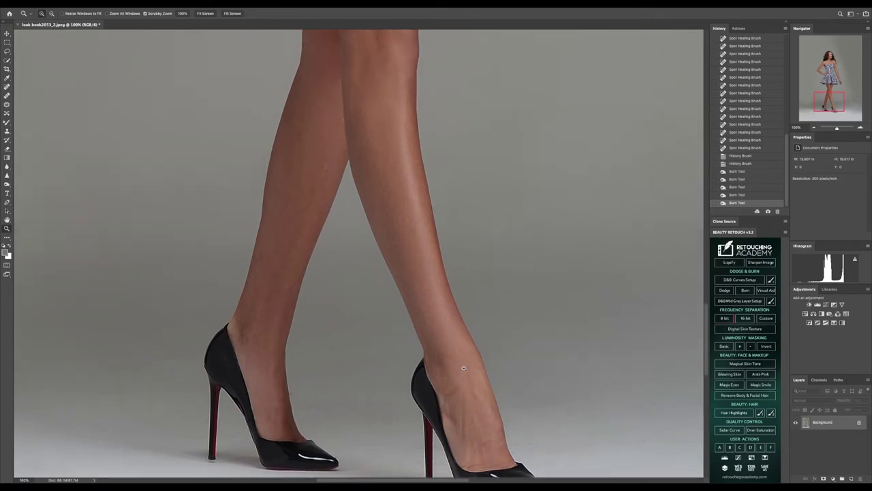
scroll(464, 368, "up", 2)
scroll(464, 368, "down", 2)
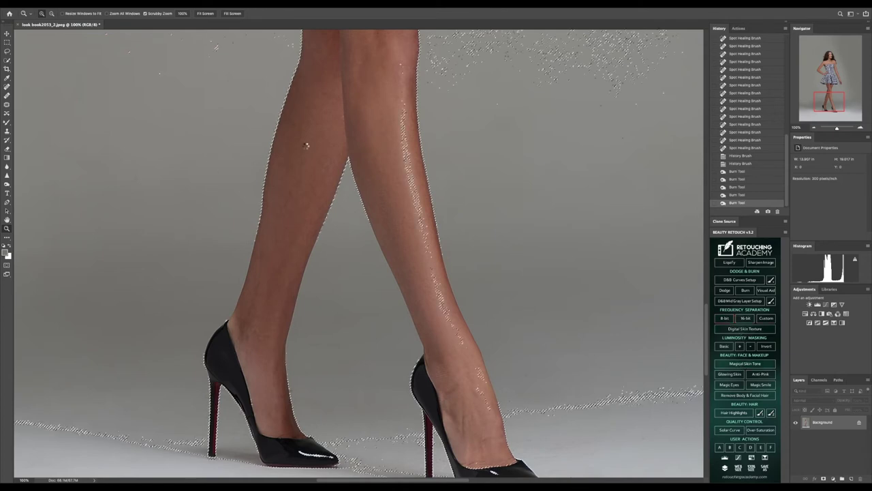
left_click(837, 438)
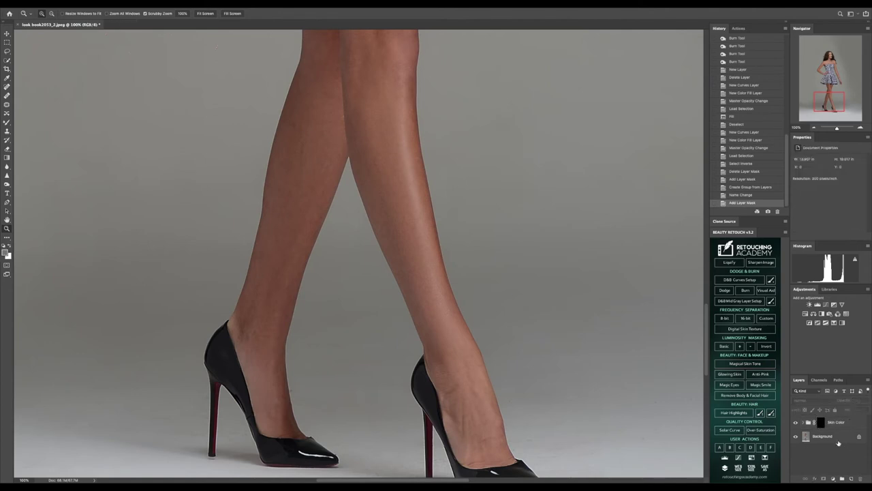
left_click(7, 96)
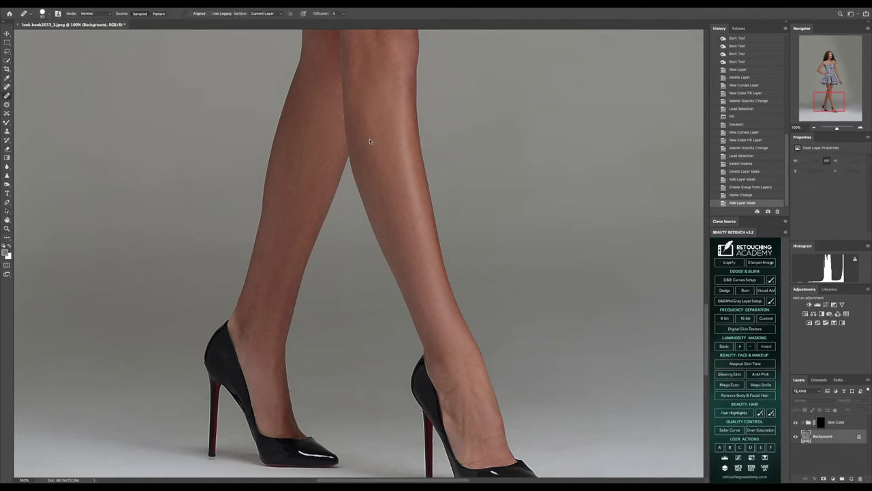
left_click(370, 86)
left_click(487, 150)
- Smooth the skin on the front leg from the knee down the shin with the Mixer Brush
left_click(7, 124)
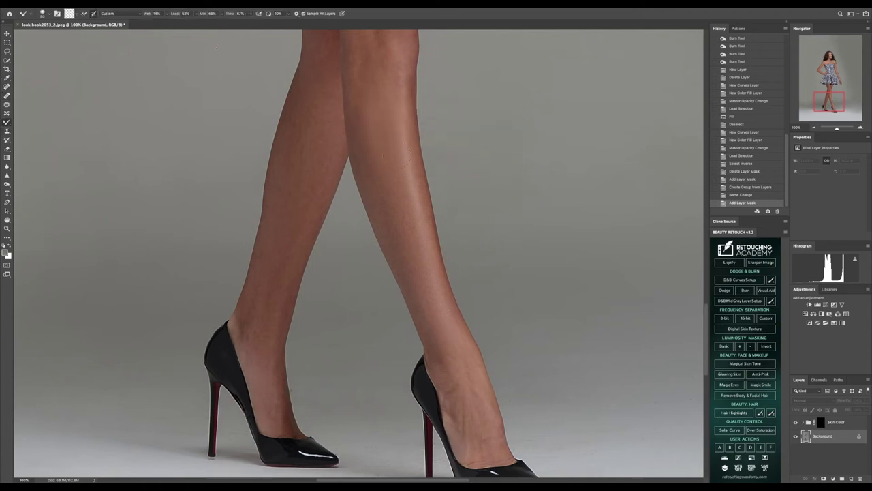
left_click_drag(364, 94, 398, 228)
left_click_drag(386, 167, 408, 262)
left_click_drag(392, 201, 422, 299)
left_click_drag(409, 233, 447, 338)
left_click_drag(427, 281, 454, 357)
left_click_drag(440, 281, 456, 334)
left_click_drag(417, 235, 442, 310)
left_click_drag(403, 173, 433, 286)
left_click_drag(385, 31, 384, 162)
- Smooth the skin on the front ankle and the top of the foot with the Mixer Brush
mouse_move(455, 349)
left_mouse_down()
mouse_move(463, 411)
mouse_move(466, 395)
left_mouse_up()
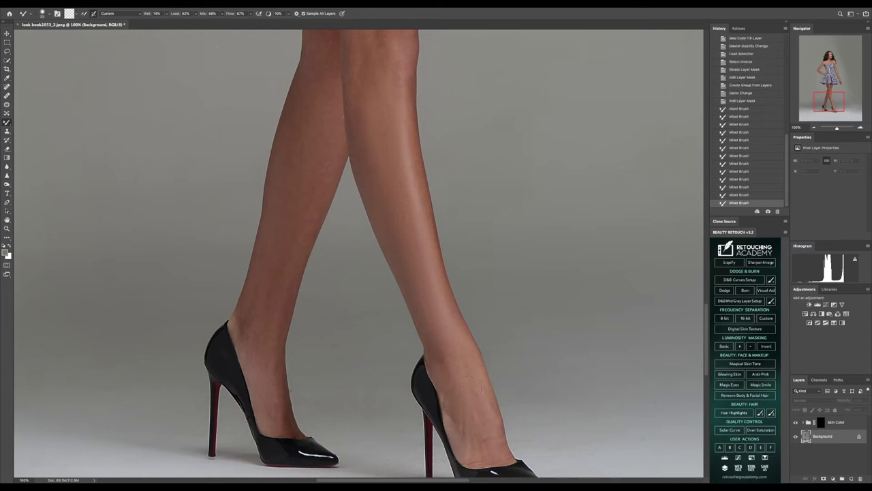
left_click_drag(458, 341, 492, 443)
left_click_drag(461, 409, 473, 436)
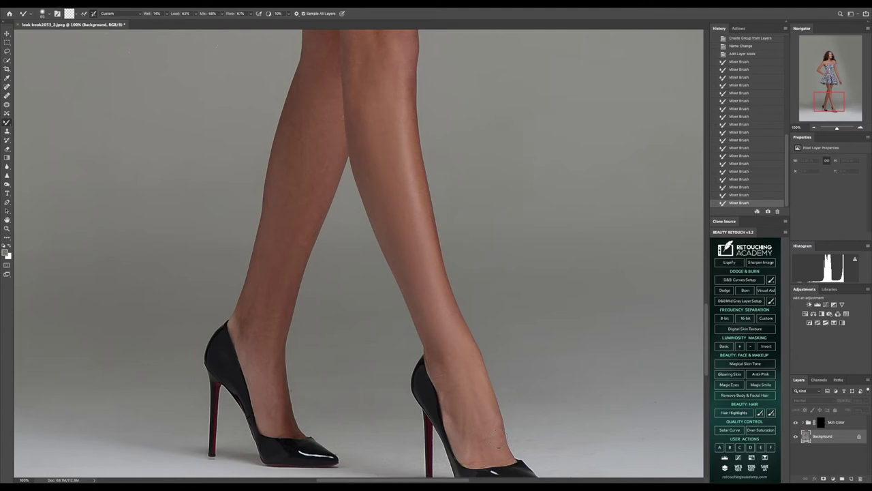
- Smooth the skin on the rear leg's calf, ankle and foot and up over the thighs with the Mixer Brush
key("]")
left_click_drag(255, 305, 257, 343)
left_click_drag(272, 378, 276, 391)
left_click_drag(291, 426, 294, 418)
key("]")
scroll(278, 162, "up", 1)
key("]")
scroll(279, 162, "up", 3)
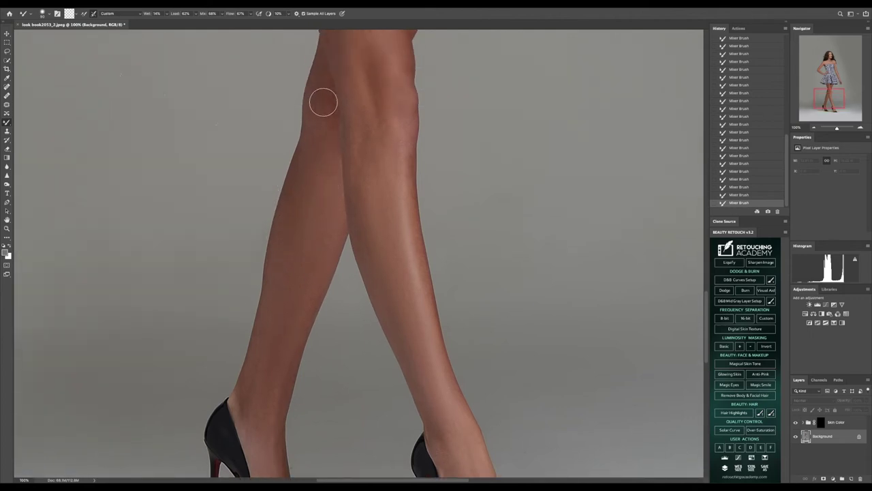
scroll(370, 72, "up", 8)
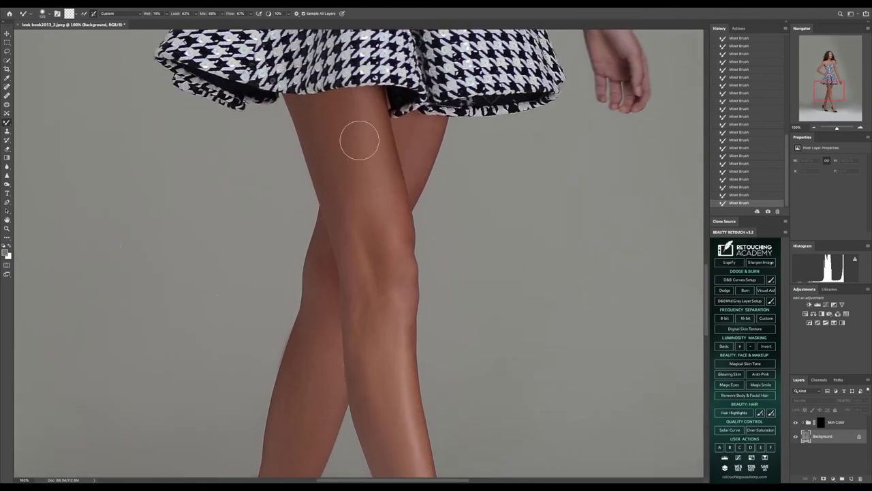
key("bracketleft")
key("bracketleft")
key("bracketleft")
- Compare the whole retouched photo with its originally opened state in the history, ending on the latest state
left_click(6, 228)
left_click(203, 14)
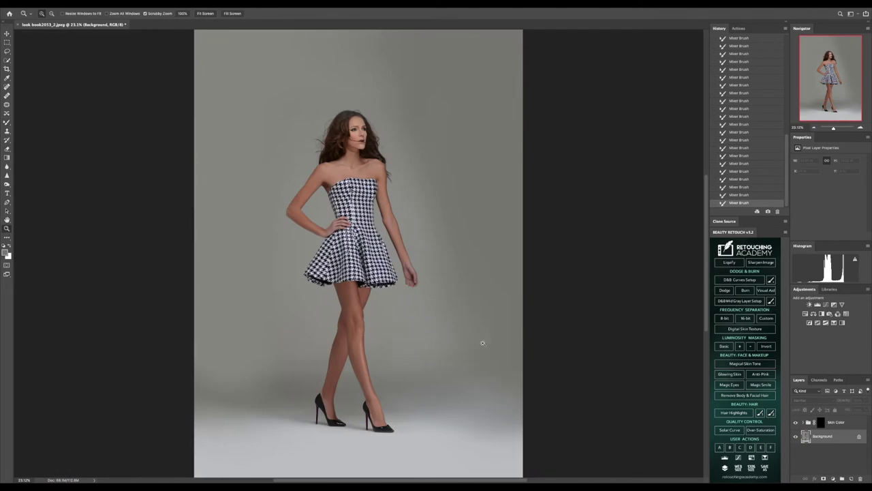
scroll(750, 91, "up", 10)
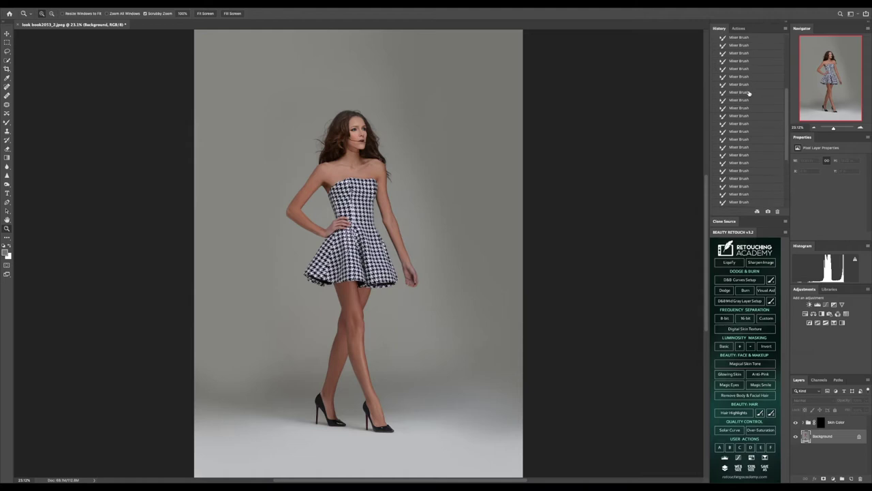
left_click(50, 14)
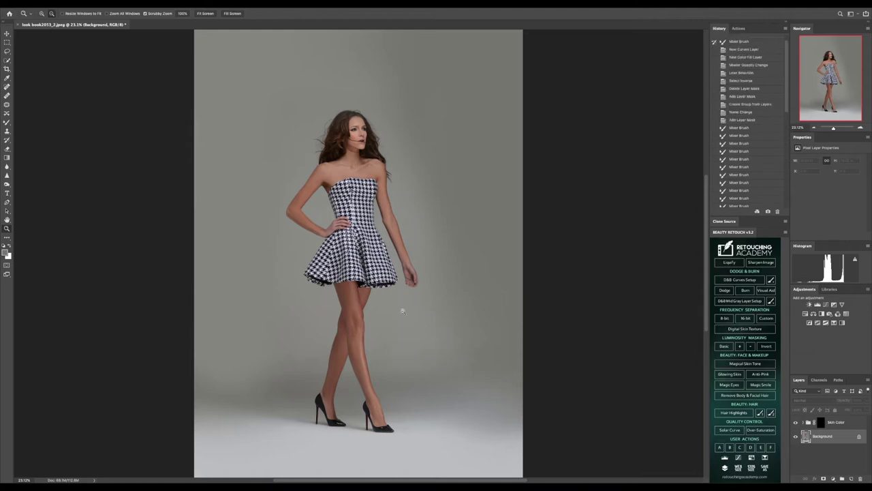
left_click(402, 308)
scroll(754, 108, "up", 2)
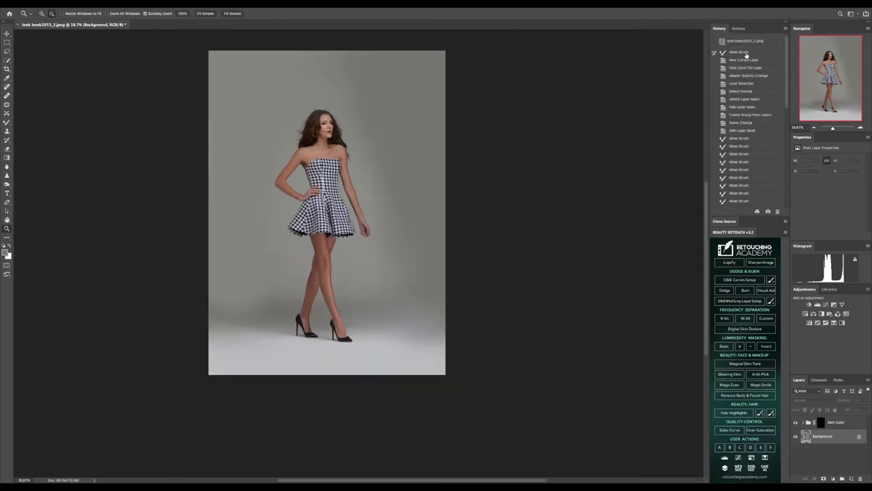
left_click(744, 41)
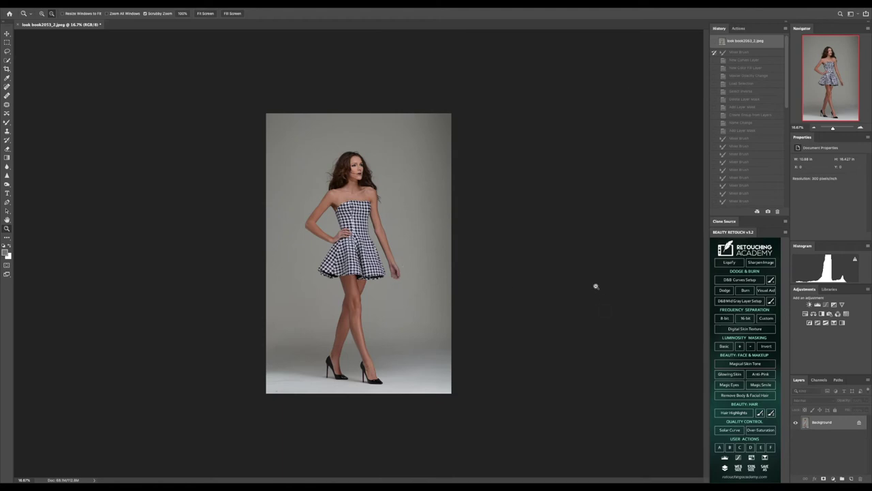
scroll(740, 190, "down", 3)
left_click(741, 204)
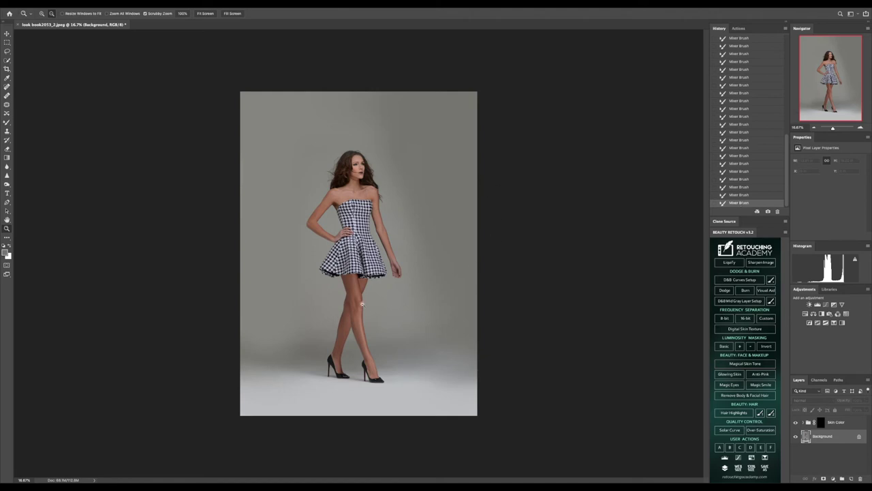
- Flatten the Skin Color group and the Background into a single layer
left_click(448, 350)
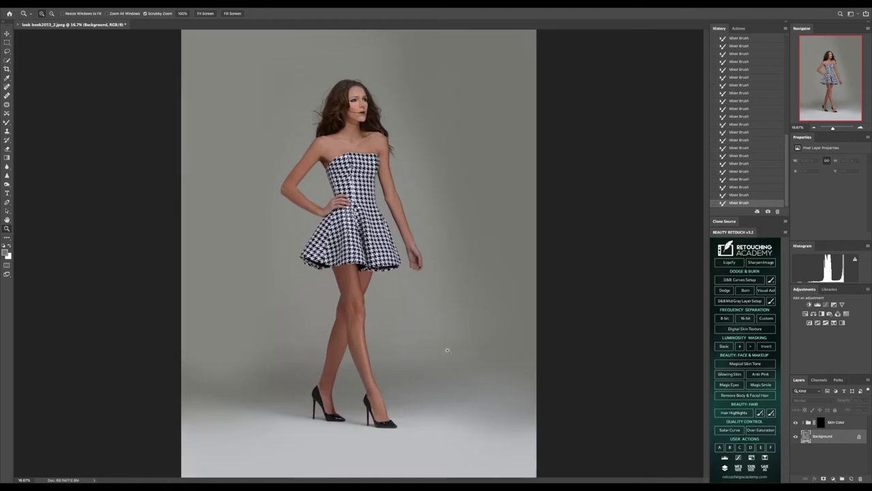
scroll(366, 361, "down", 1)
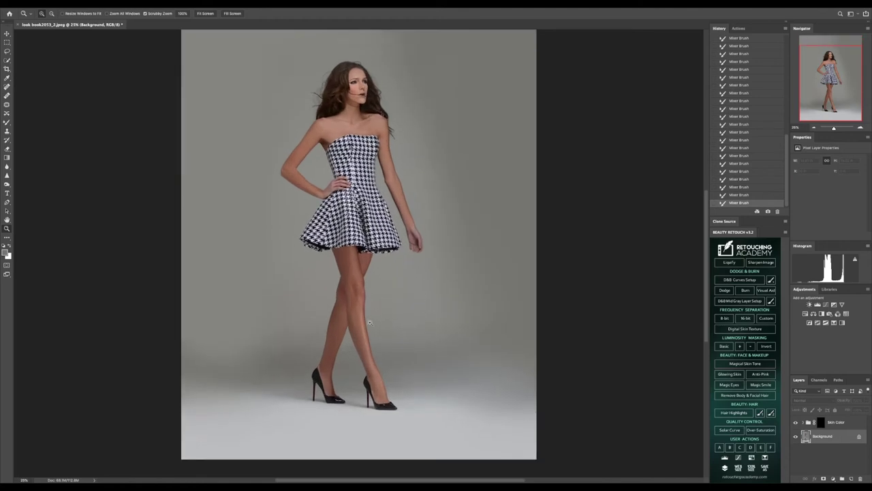
left_click(362, 318)
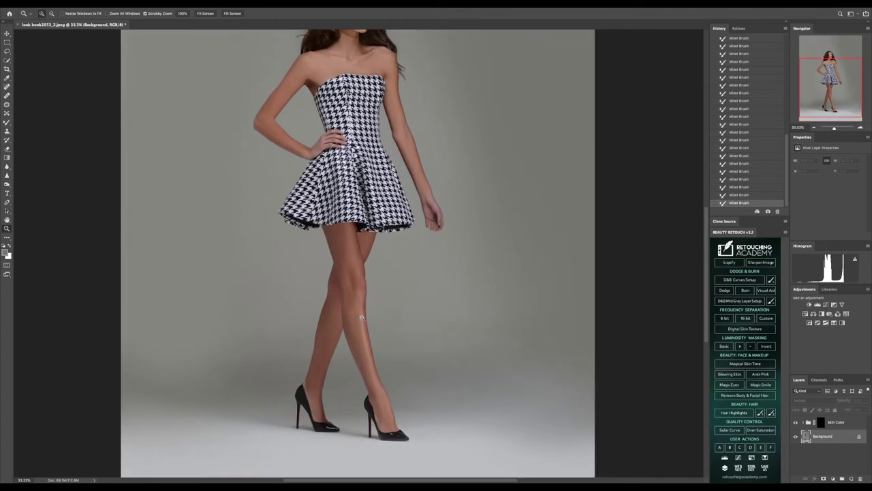
scroll(503, 348, "down", 1)
right_click(851, 437)
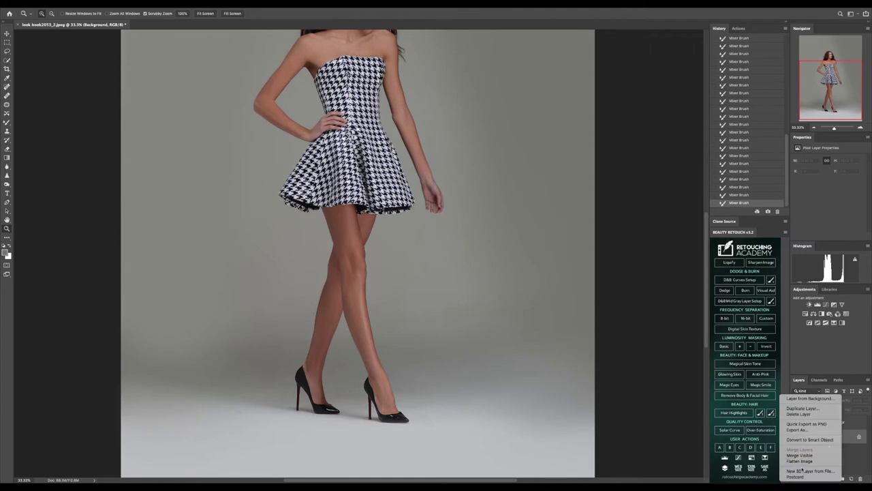
key("Escape")
- Create an 8-bit frequency separation group from the retouching panel with a Gaussian Blur radius of 6.4 pixels
left_click(727, 292)
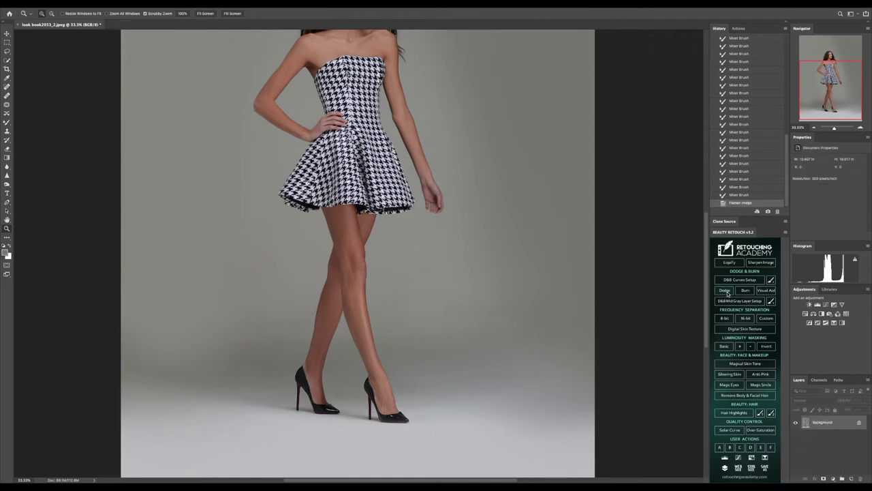
left_click(726, 317)
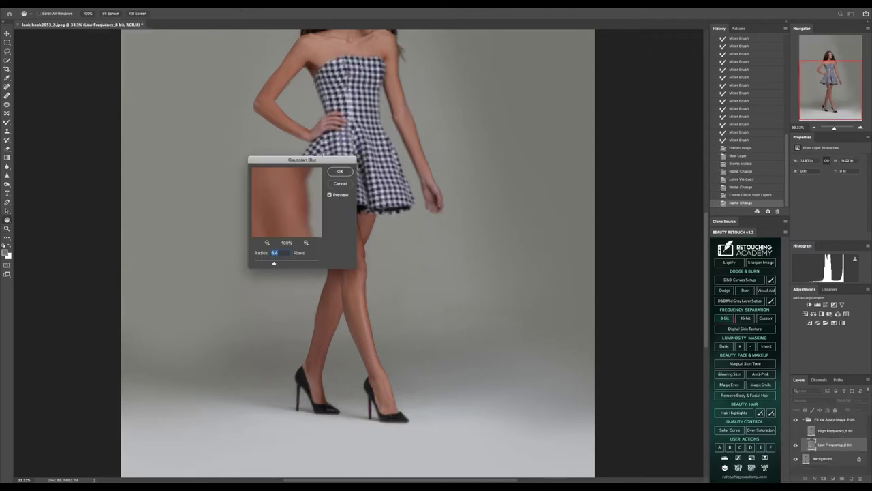
left_click(340, 171)
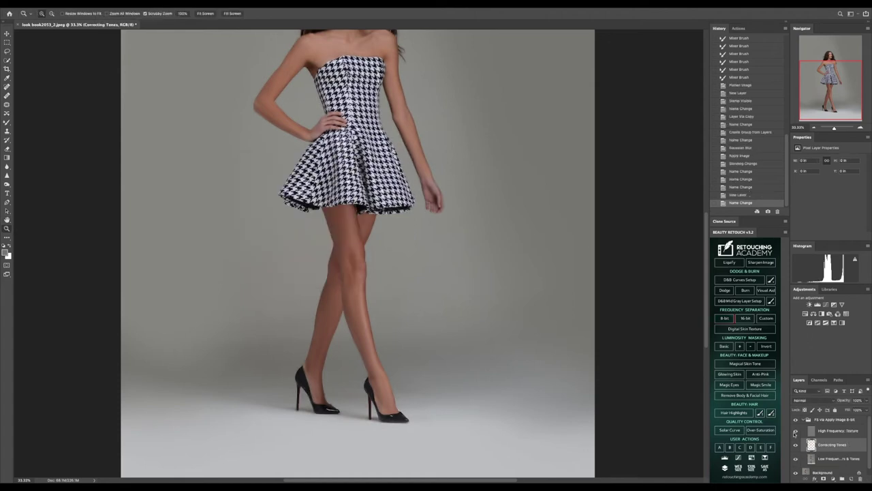
- Hide the High Frequency texture layer, blend the front leg's tones on Correcting Tones with the Mixer Brush, and undo the last stroke
left_click(7, 123)
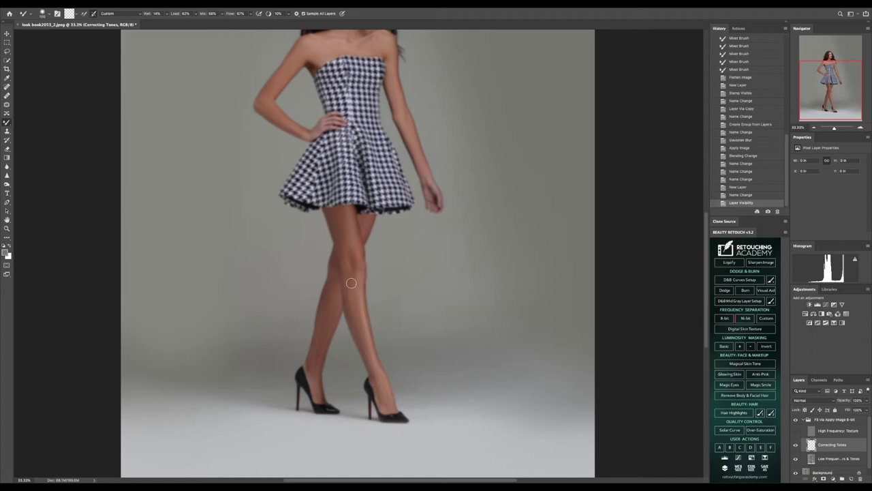
mouse_move(347, 286)
left_mouse_down()
mouse_move(351, 311)
mouse_move(368, 318)
mouse_move(357, 312)
mouse_move(359, 336)
left_mouse_up()
left_click_drag(378, 373, 392, 413)
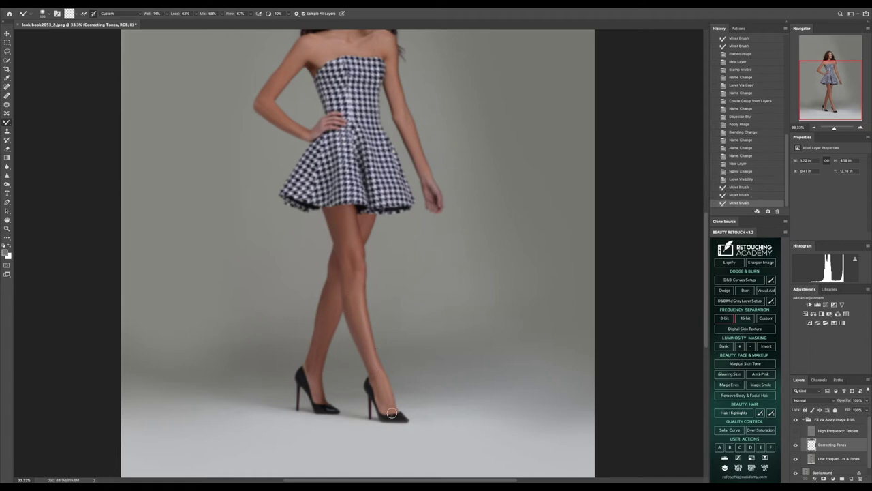
left_click(740, 195)
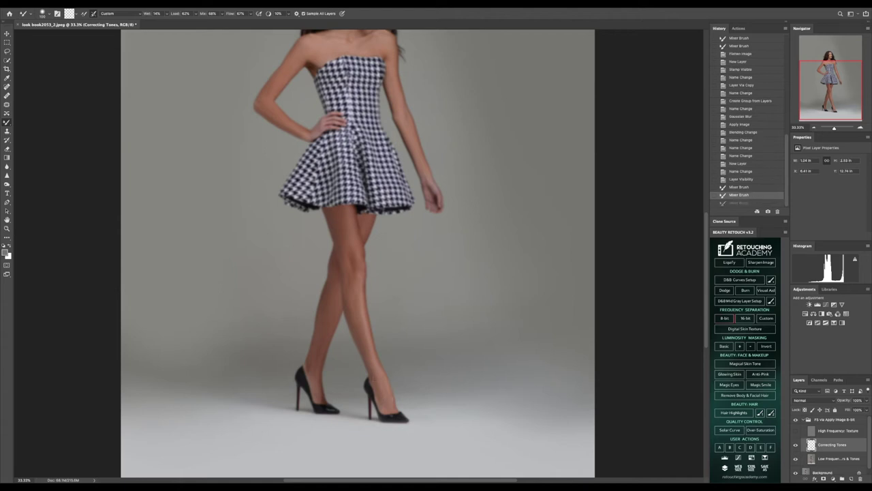
- Blend the tones of the rear calf and ankle and the front knee and shin with the Mixer Brush
left_click_drag(327, 293, 316, 370)
key("bracketleft")
key("bracketleft")
key("bracketleft")
left_click_drag(316, 363, 313, 377)
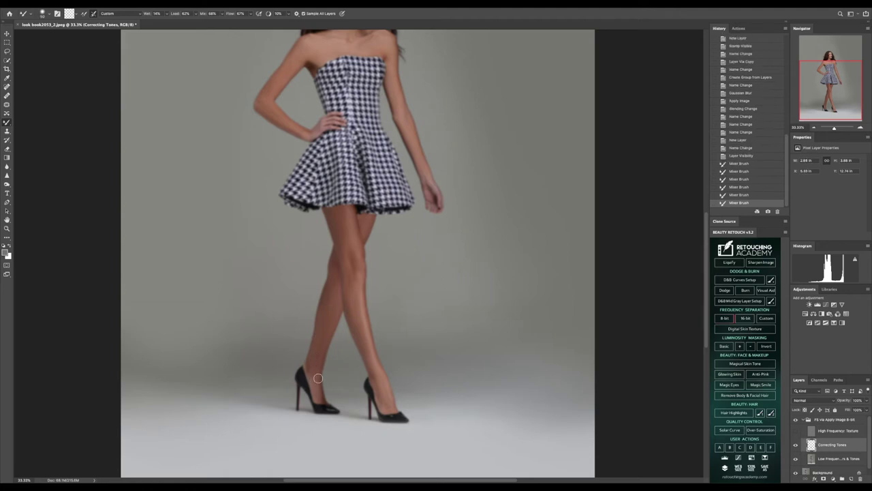
scroll(335, 293, "up", 2)
left_click_drag(344, 245, 353, 330)
left_click_drag(346, 274, 341, 243)
- Blend the skin tones along the model's hanging arm from the shoulder to the wrist with the Mixer Brush
scroll(341, 244, "up", 8)
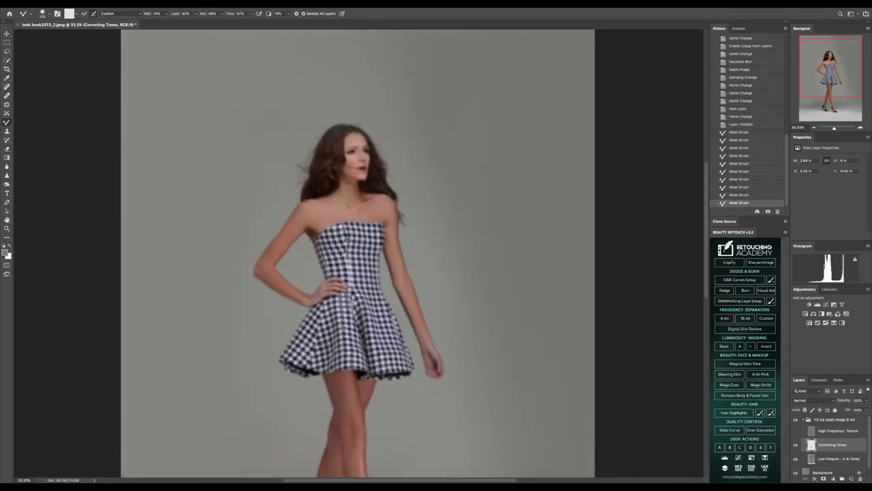
left_click_drag(393, 245, 430, 336)
scroll(358, 254, "down", 4)
- Show the High Frequency texture layer again and clone backdrop over stray hair near the face side of the head
scroll(358, 253, "up", 8)
key("z")
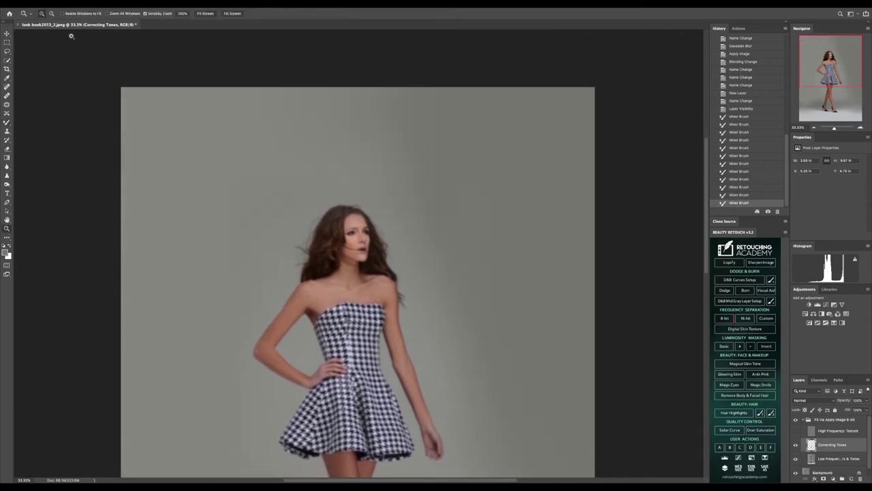
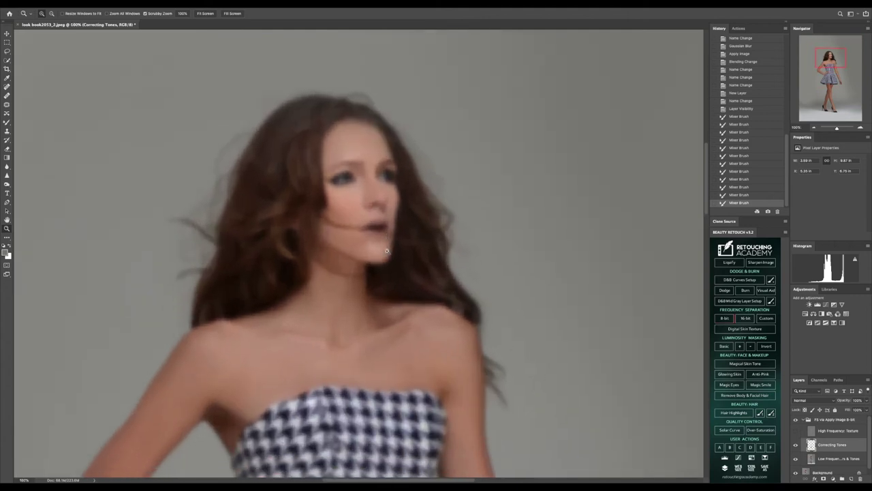
left_click(795, 430)
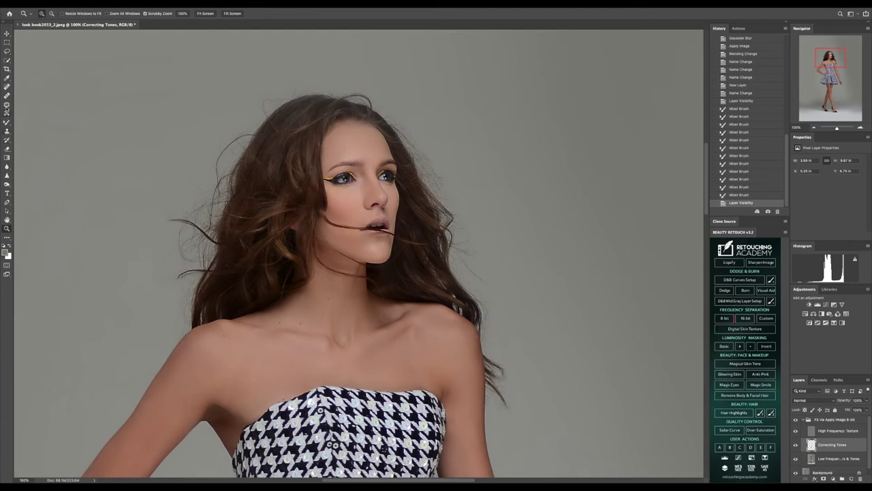
left_click(6, 121)
left_click(7, 131)
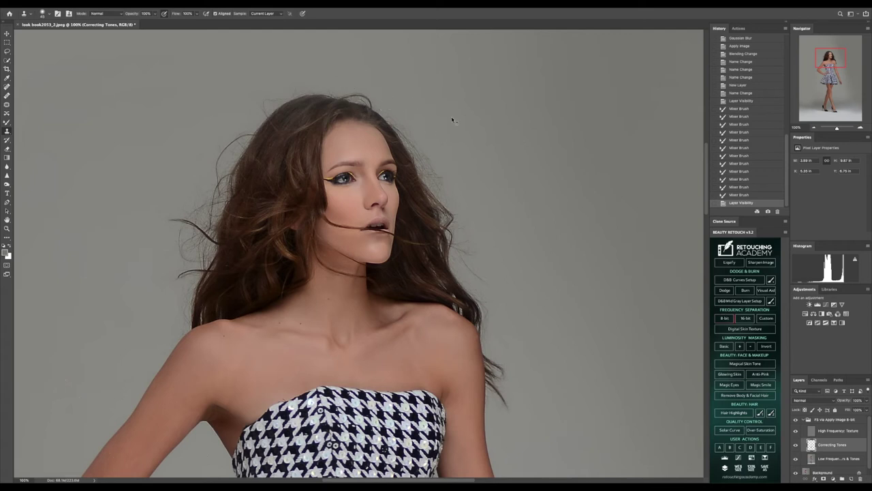
left_click(428, 149)
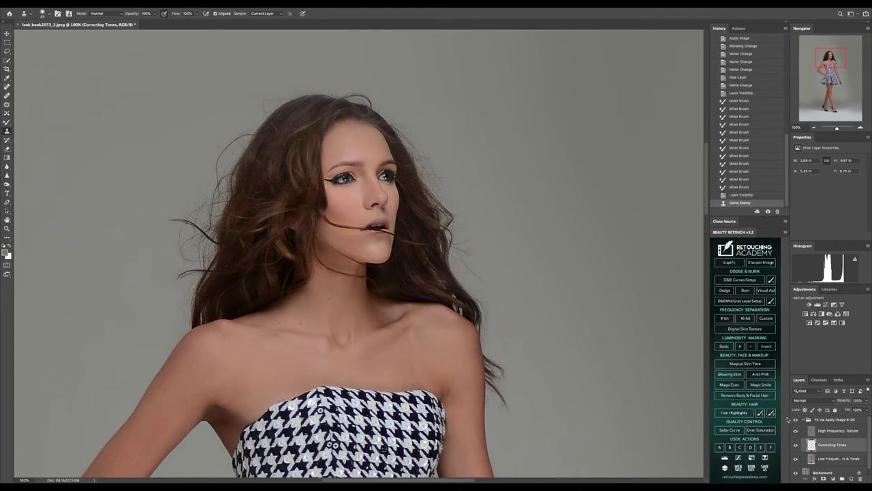
- Flatten the frequency separation group into the Background layer
scroll(828, 453, "down", 1)
right_click(824, 468)
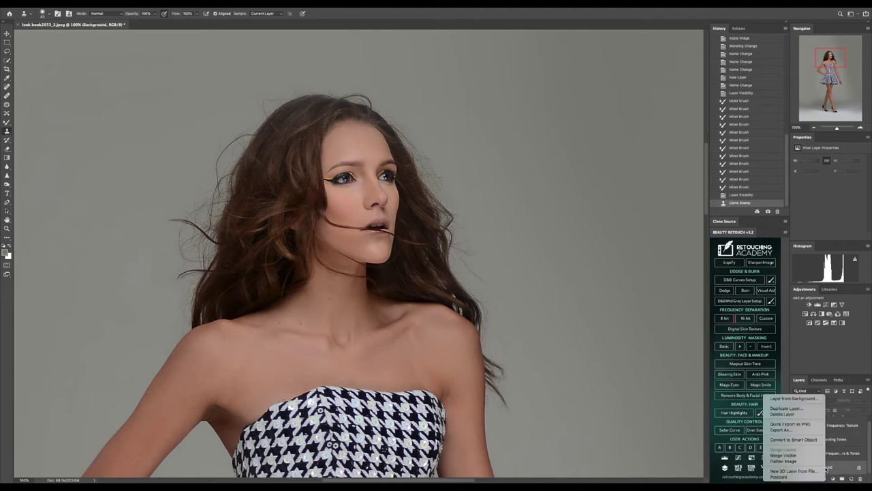
left_click(790, 463)
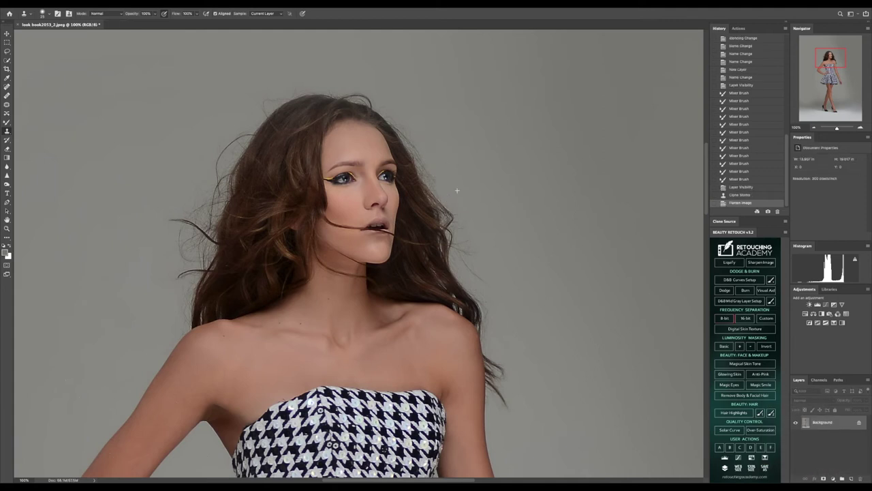
- Remove flyaway hairs along the outer edge of the hair from eye level to the shoulder with the Clone Stamp
left_click_drag(434, 178, 440, 146)
mouse_move(477, 238)
left_mouse_down()
mouse_move(482, 225)
mouse_move(452, 227)
mouse_move(451, 218)
left_mouse_up()
left_click(750, 195)
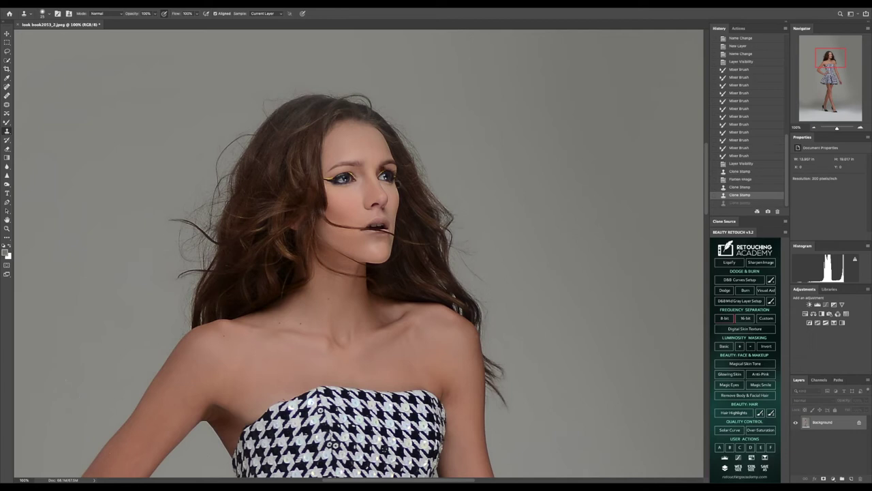
mouse_move(459, 210)
left_mouse_down()
mouse_move(481, 221)
mouse_move(481, 232)
mouse_move(486, 221)
mouse_move(458, 231)
left_mouse_up()
left_click(463, 224)
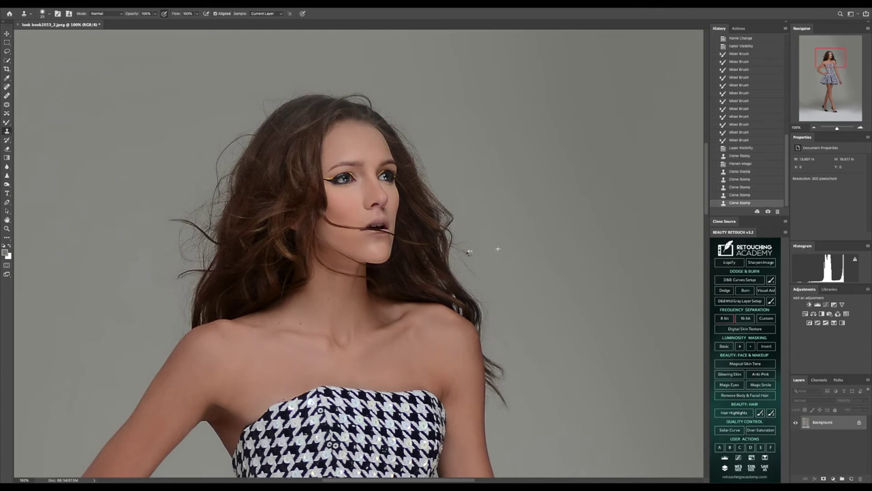
left_click_drag(462, 226, 473, 233)
left_click_drag(460, 251, 475, 242)
mouse_move(487, 300)
left_mouse_down()
mouse_move(469, 287)
mouse_move(484, 307)
mouse_move(484, 298)
left_mouse_up()
left_click(490, 289)
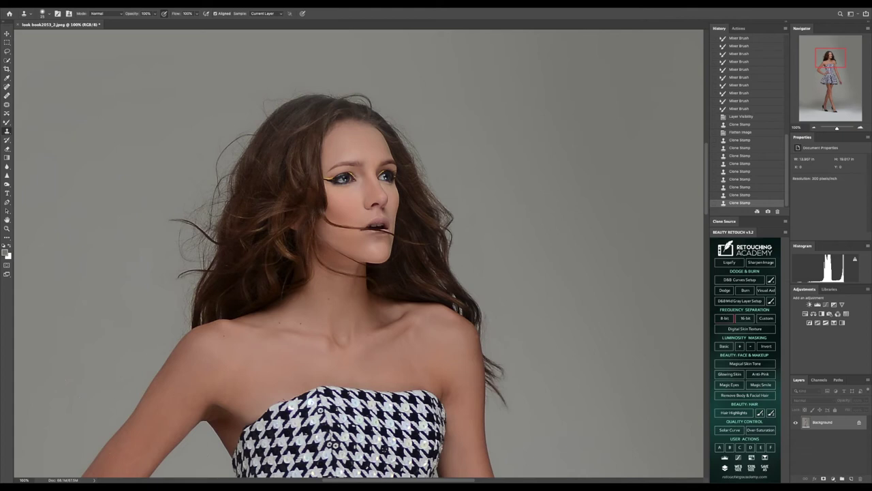
- Clone clean backdrop over the stray hairs just outside the hanging arm's shoulder, comparing the last stroke by undoing and restoring it
scroll(516, 308, "down", 3)
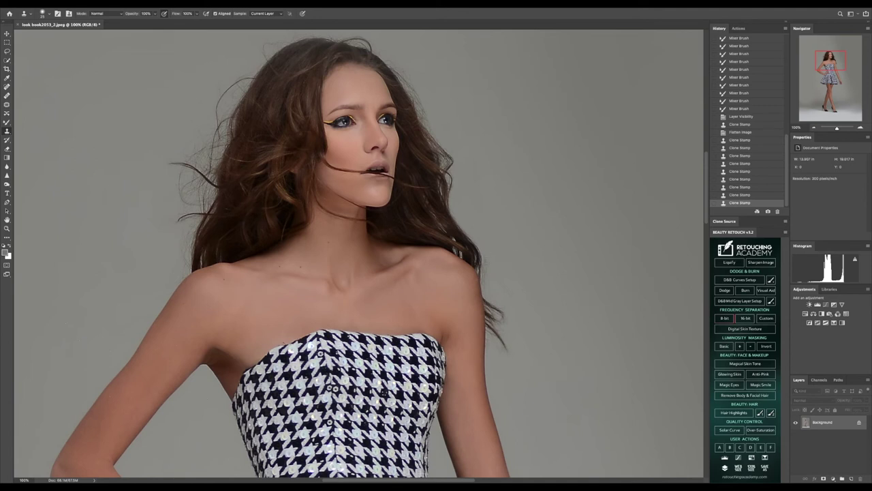
left_click(516, 244)
left_click(504, 264)
left_click(496, 280)
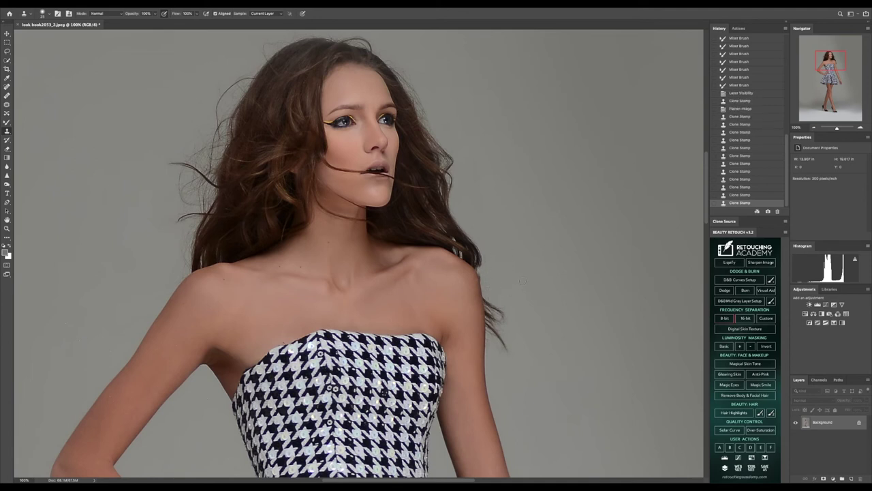
left_click(750, 195)
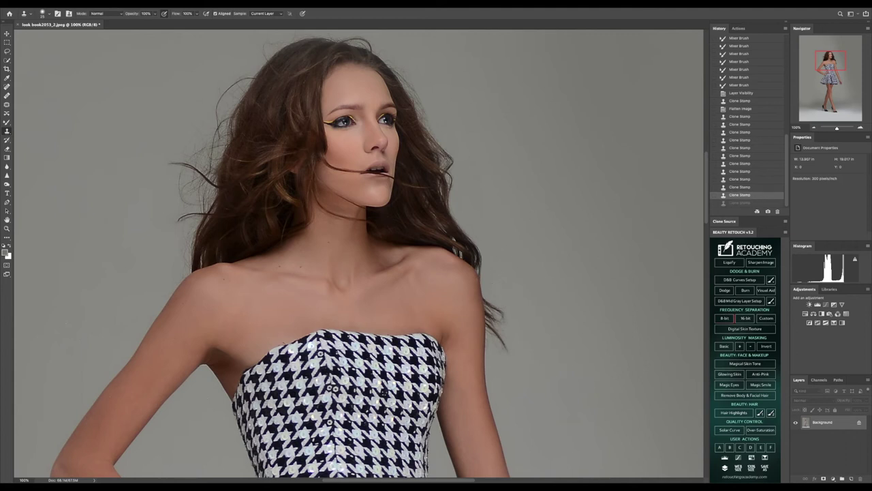
key("ctrl+shift+z")
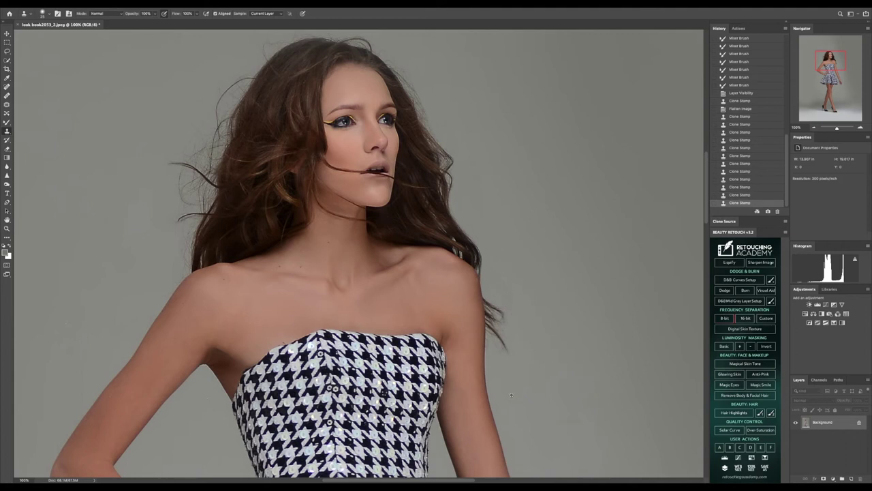
- Clean the backdrop around the loose hair ends beside the hanging upper arm with the Clone Stamp
left_click(499, 358)
left_click(501, 353)
left_click(494, 347)
left_click(519, 342)
scroll(519, 342, "up", 3)
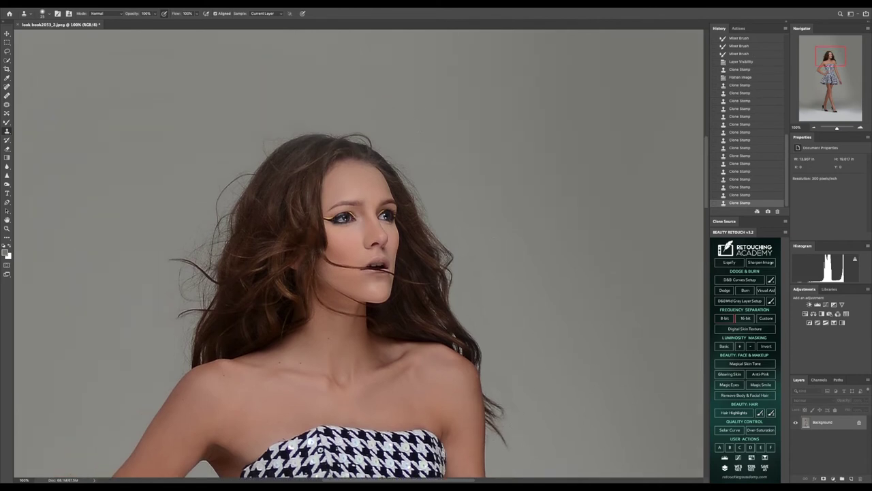
- Remove flyaway hairs along the face-side outer edge of the hair, from the crown to cheek level, with the Clone Stamp
left_click(408, 128, "alt")
left_click_drag(394, 152, 407, 177)
left_click_drag(433, 224, 417, 190)
left_click(433, 230)
left_click(438, 213)
left_click(390, 139)
left_click(392, 164)
left_click(411, 189)
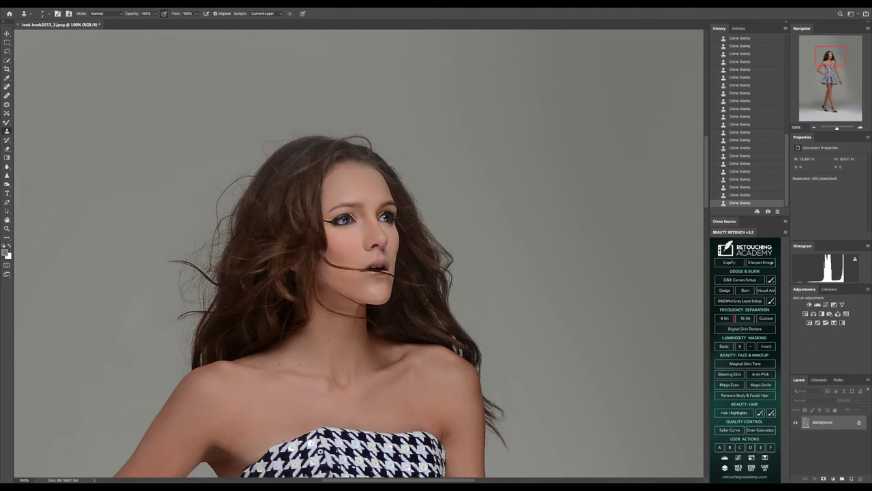
- Clone clean backdrop over the stray hairs just above the crown of the head, reducing the brush size
scroll(265, 137, "up", 2)
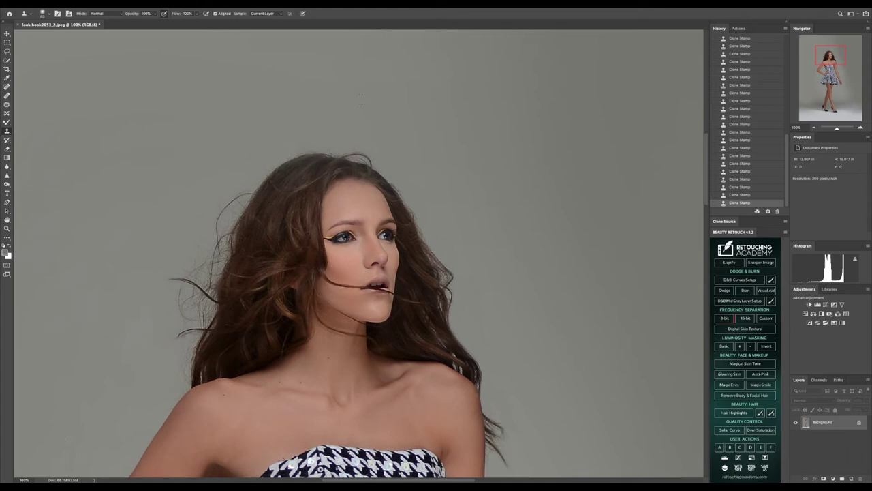
left_click_drag(301, 146, 331, 148)
key("bracketleft")
key("bracketleft")
key("bracketleft")
- Step back one Clone Stamp stroke and clean the backdrop beside the hair above the bent arm's shoulder
scroll(358, 252, "down", 5)
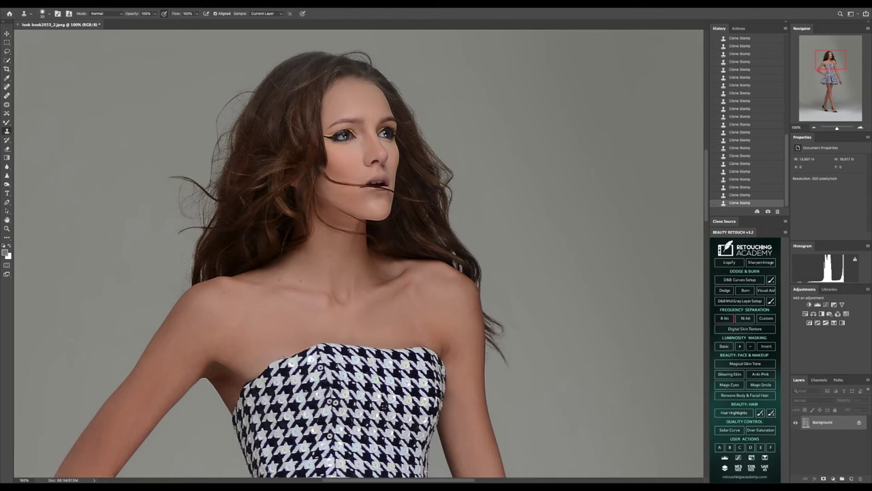
left_click(739, 195)
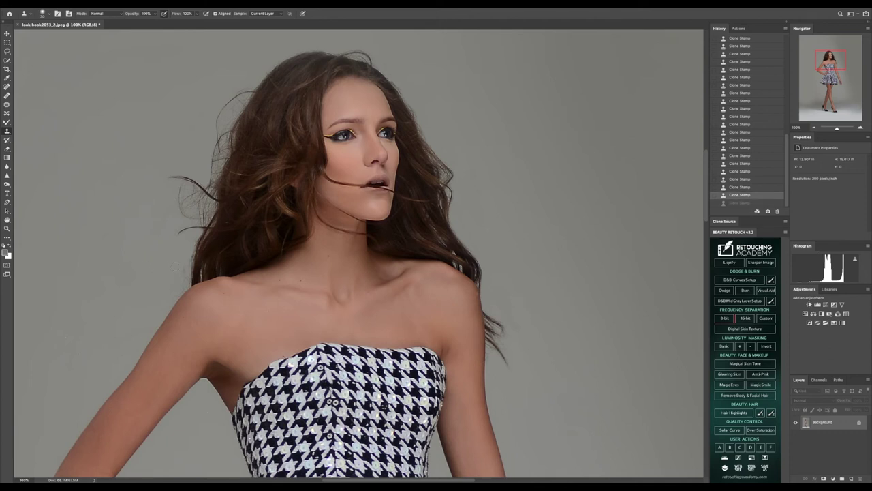
mouse_move(172, 287)
left_mouse_down()
mouse_move(169, 296)
mouse_move(181, 290)
mouse_move(163, 310)
mouse_move(185, 274)
mouse_move(186, 284)
mouse_move(195, 240)
left_mouse_up()
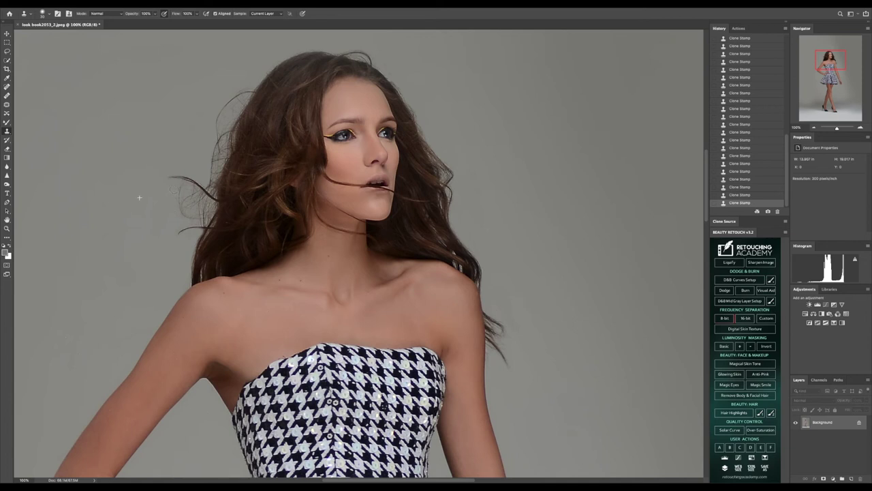
scroll(807, 63, "up", 3)
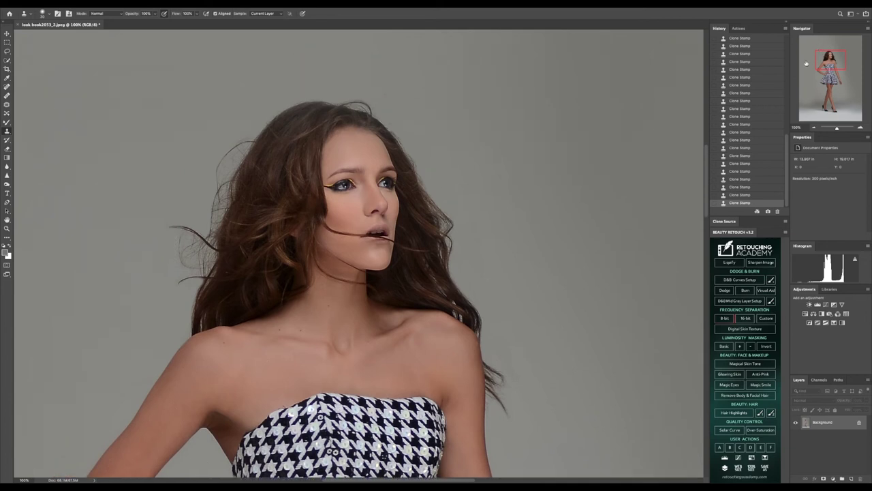
- Compare the whole retouched photo with its original opening state, then return to the latest retouching state
scroll(759, 68, "up", 5)
left_click(746, 41)
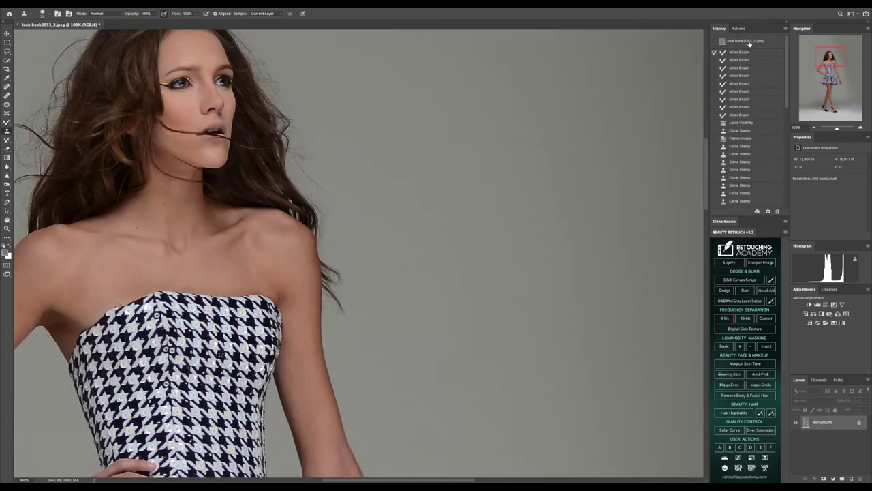
left_click(7, 229)
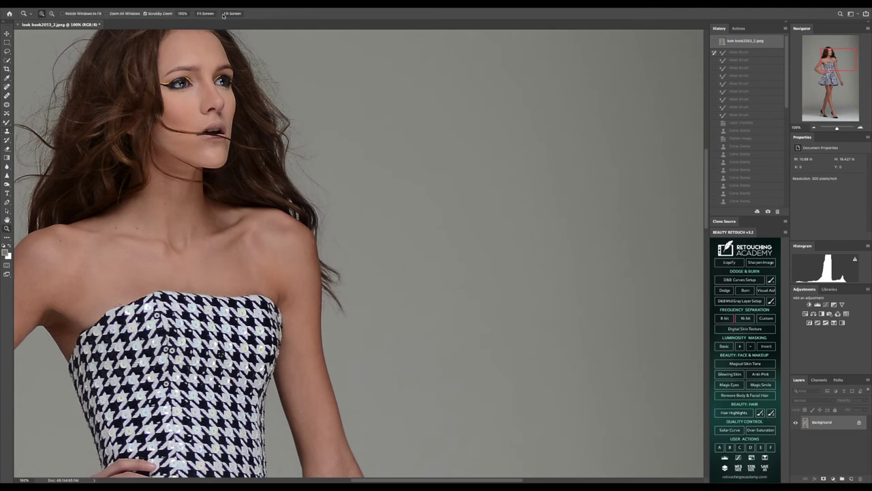
left_click(205, 13)
left_click(52, 13)
left_click(411, 288)
key("super+minus")
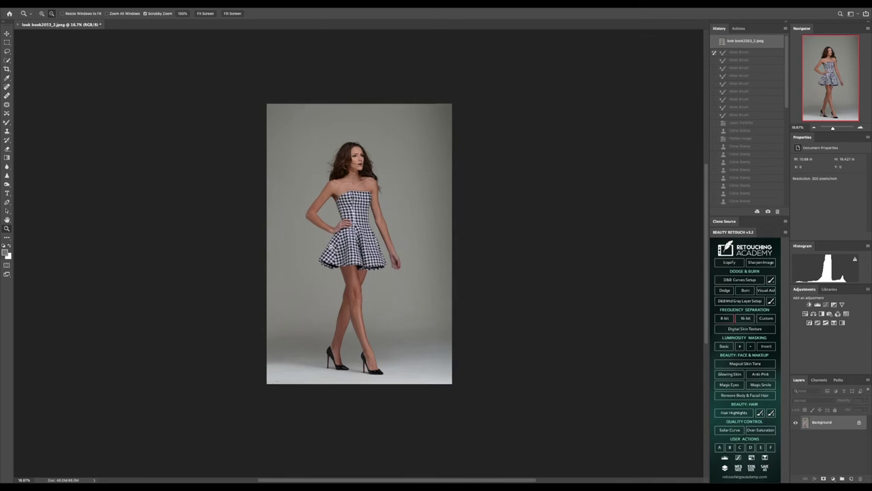
scroll(741, 164, "down", 10)
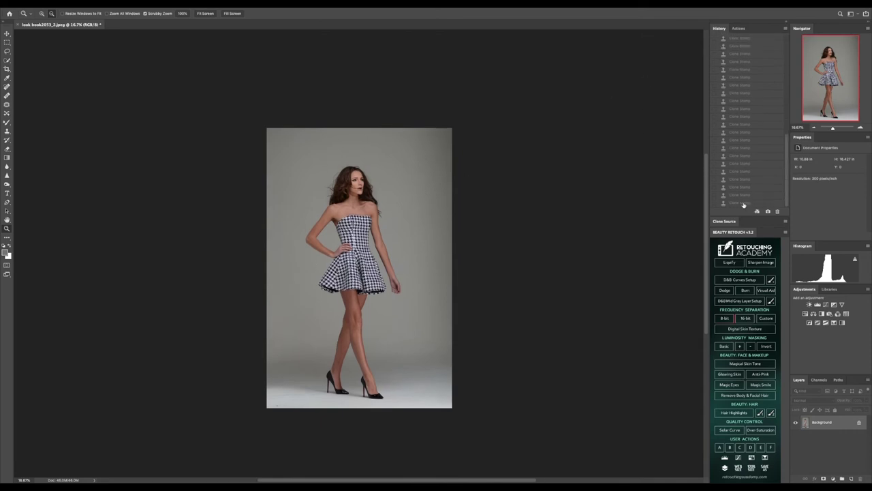
left_click(743, 203)
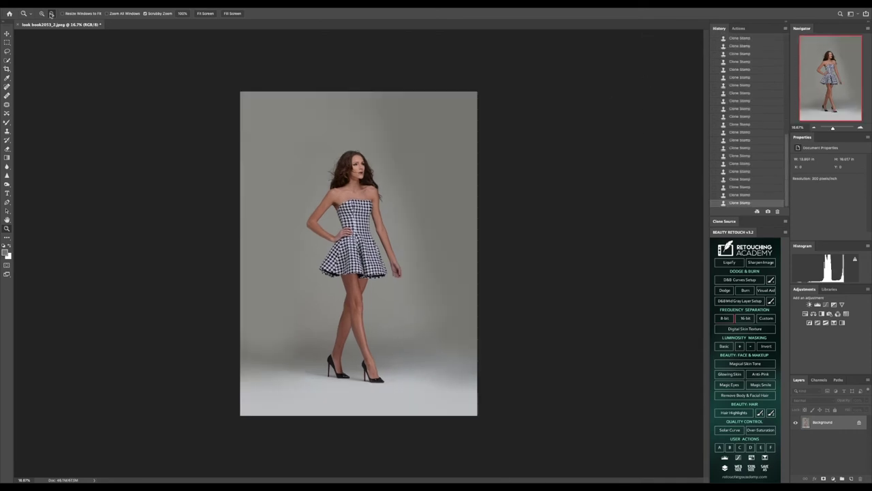
- Lighten the front lower leg with the Dodge tool on Midtones at 22% exposure, comparing the stroke by undoing and restoring it
left_click(41, 13)
left_click(366, 263)
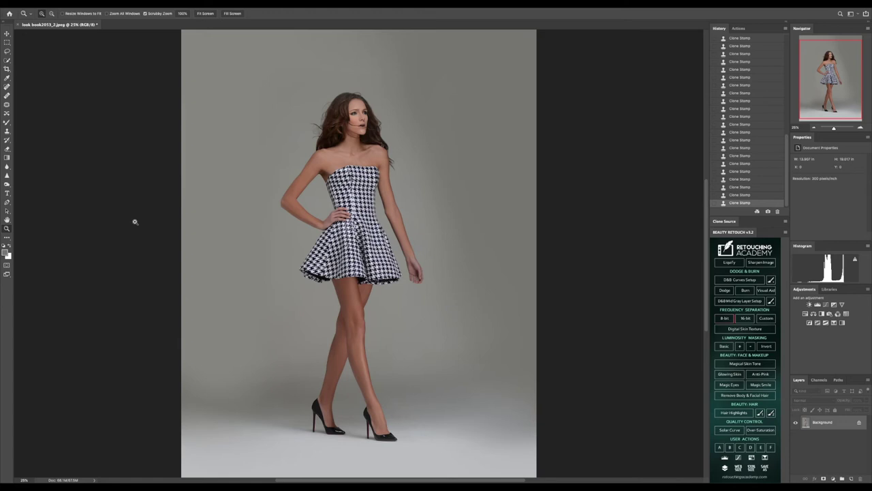
left_click(7, 184)
left_click(30, 189)
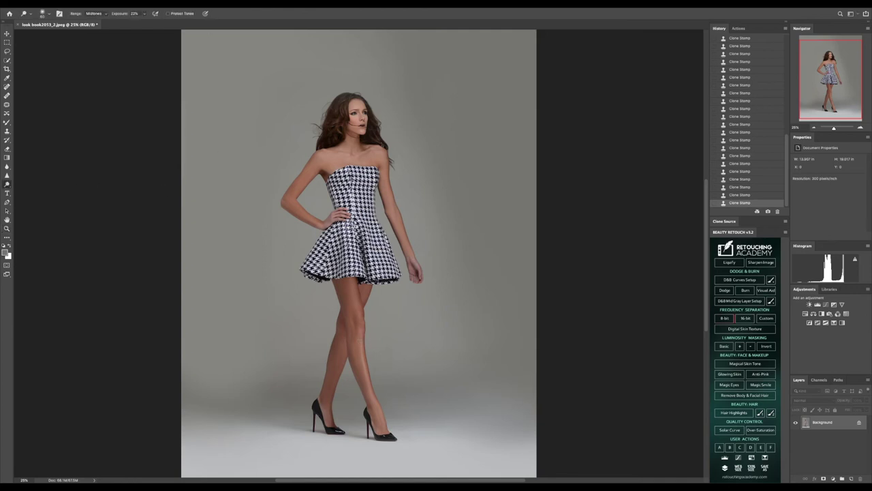
left_click(372, 388)
left_click(749, 196)
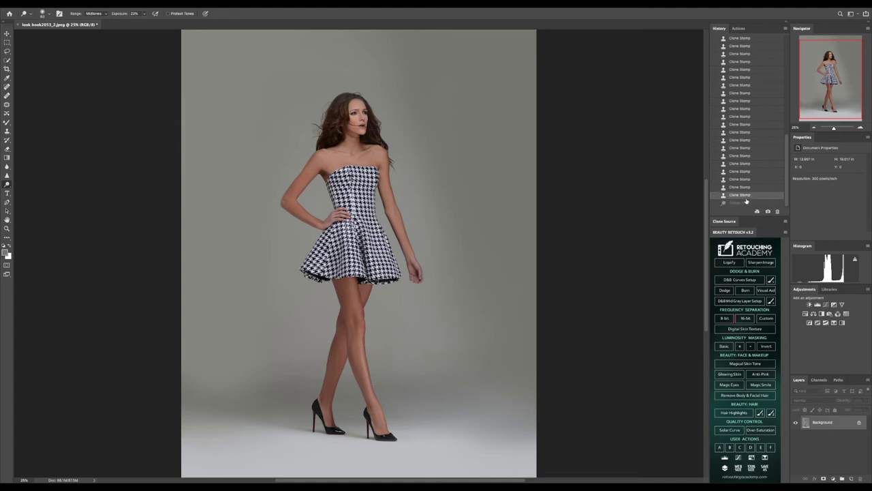
left_click(743, 203)
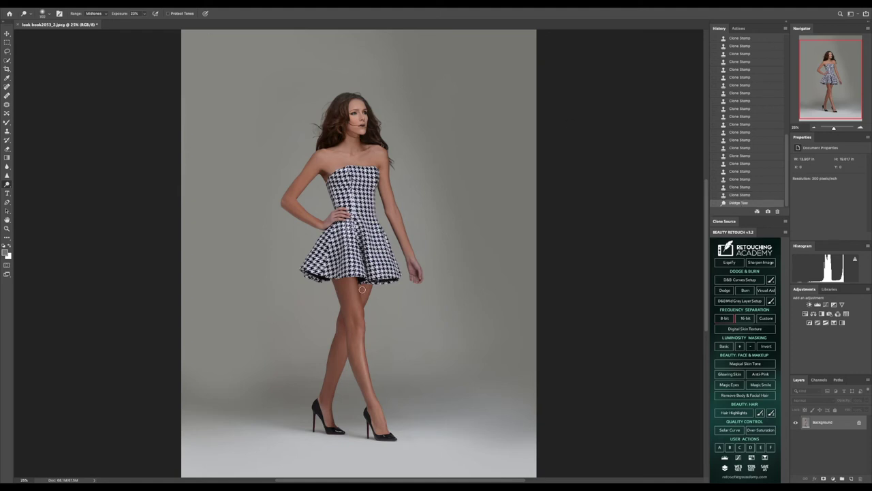
- Lighten the front thigh and the rear foot up to the ankle with the Dodge tool
left_click_drag(351, 286, 356, 310)
left_click_drag(336, 426, 332, 402)
left_click(336, 426)
- Turn on Protect Tones and lighten the rear foot's instep and the front shoe's heel with the Dodge tool
left_click(171, 13)
left_click(331, 420)
left_click(334, 424)
left_click(368, 429)
left_click(368, 426)
left_click(368, 426)
left_click(369, 431)
left_click(368, 430)
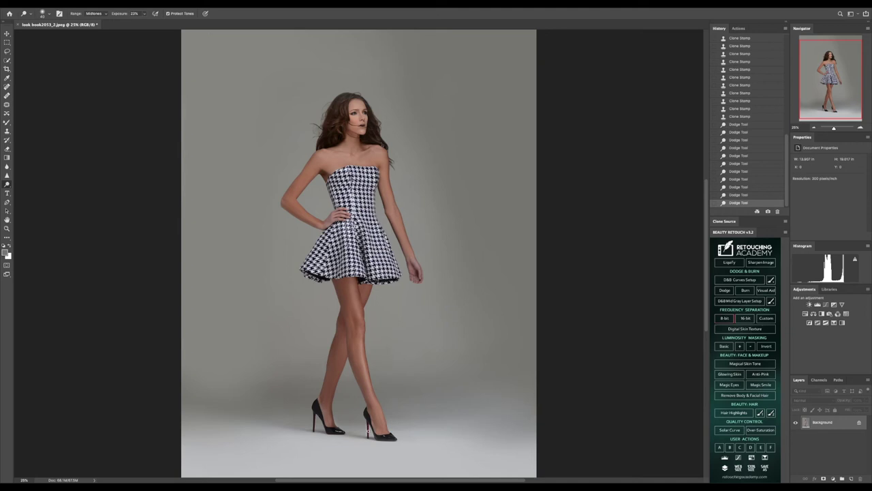
left_click(368, 428)
left_click(367, 432)
- Lighten the hanging hand and the collarbone area with the Dodge tool, undoing the last collarbone stroke
scroll(359, 362, "up", 3)
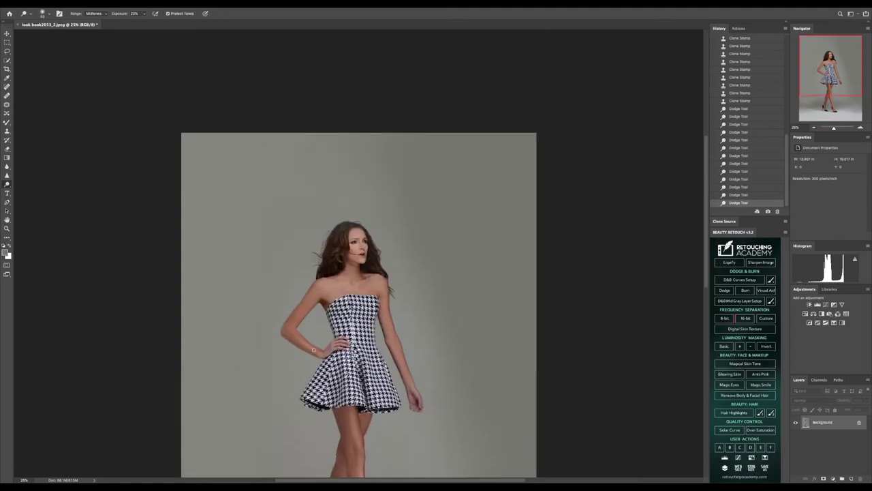
left_click_drag(408, 385, 415, 399)
left_click(346, 283)
left_click(346, 283)
key("ctrl+z")
- Restore the undone stroke, set the Dodge exposure to 13%, and lighten the upper chest and the hair on both sides of the neck
left_click(144, 14)
left_click_drag(143, 22, 141, 22)
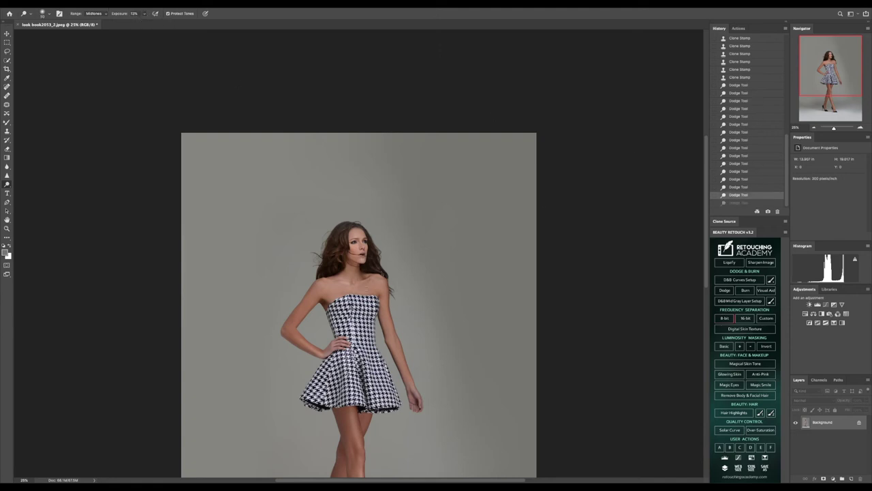
key("ctrl+shift+z")
scroll(352, 293, "up", 2)
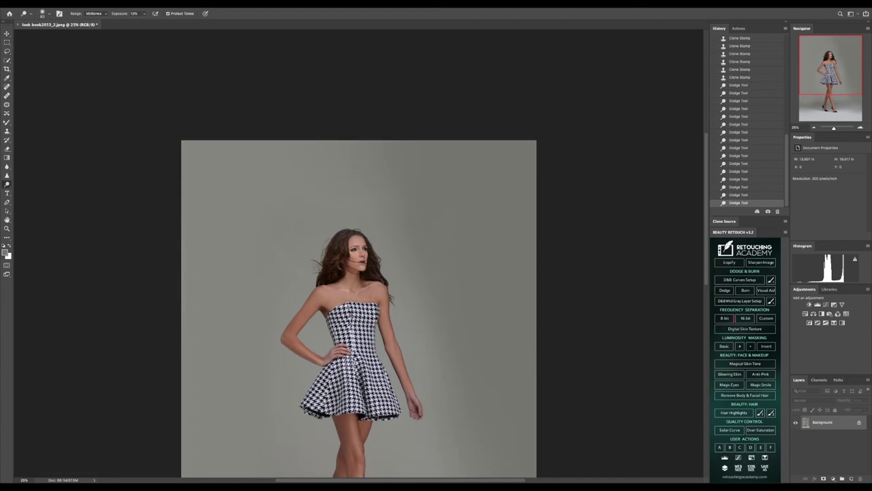
left_click(352, 293)
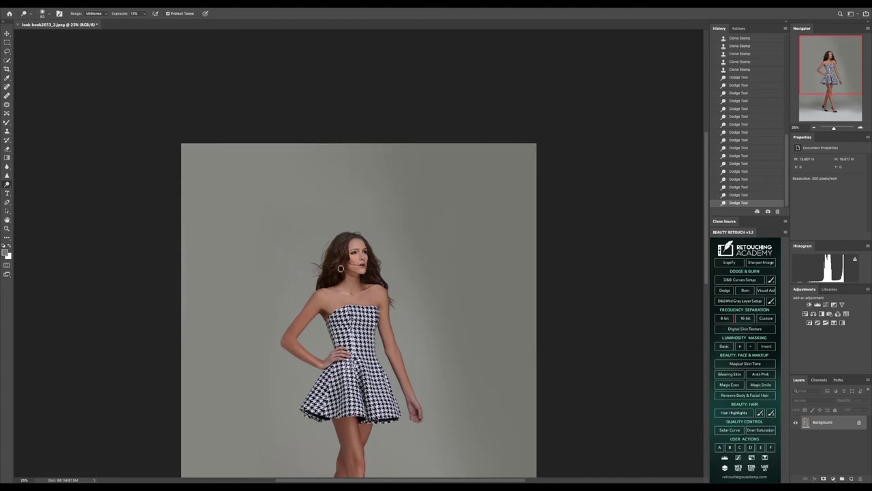
left_click(384, 278)
left_click_drag(335, 271, 331, 280)
left_click(331, 280)
left_click(334, 278)
- Check the dodged photo at full view against the original opening state, then return to the last dodge stroke
left_click(7, 228)
left_click(205, 13)
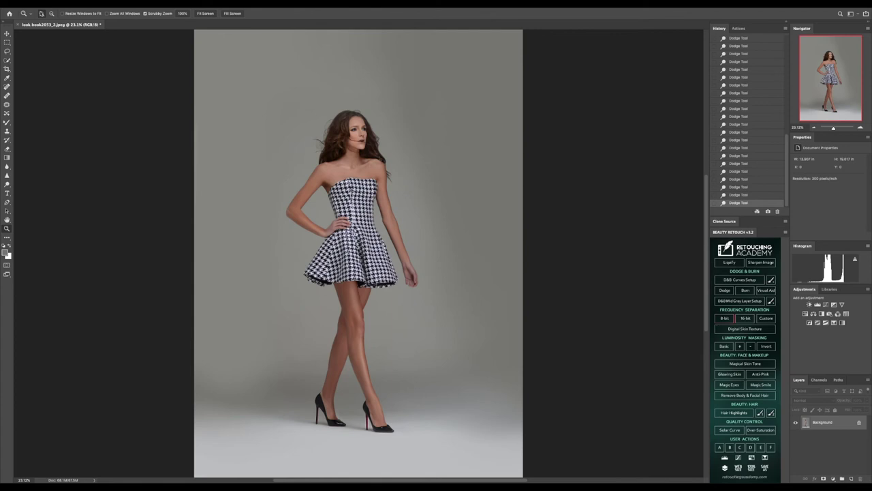
left_click(51, 13)
left_click(312, 211)
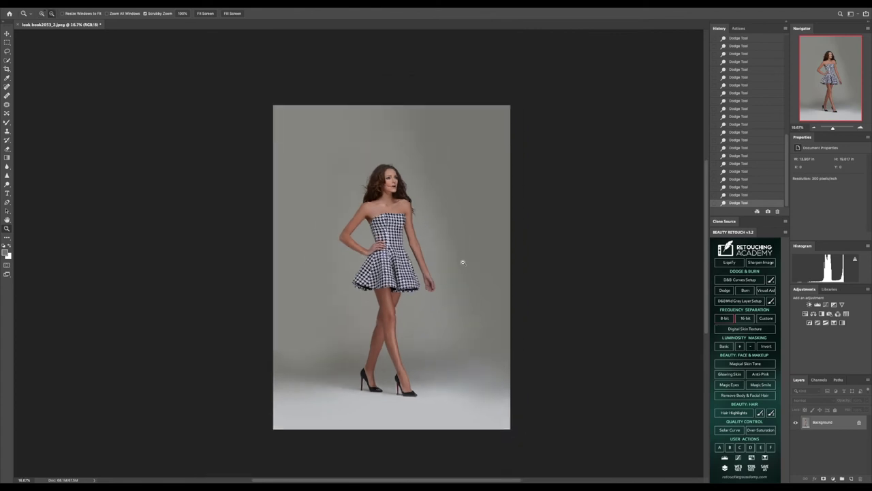
left_click(212, 14)
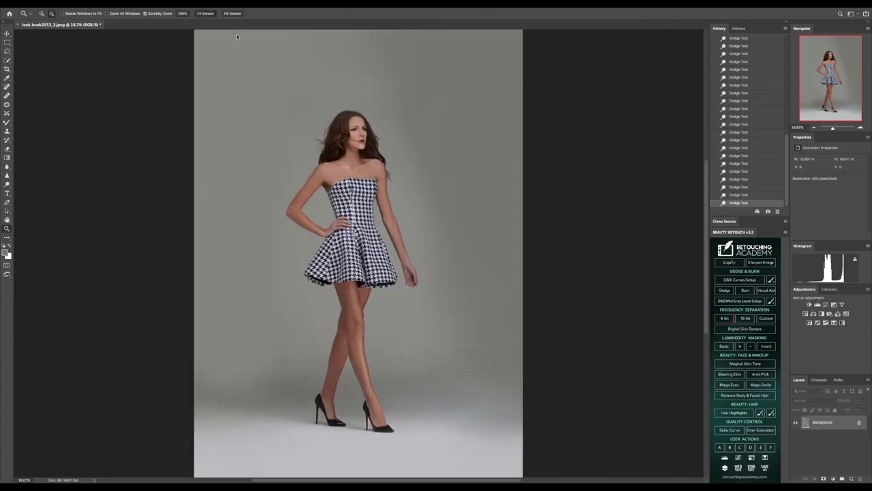
left_click(362, 257)
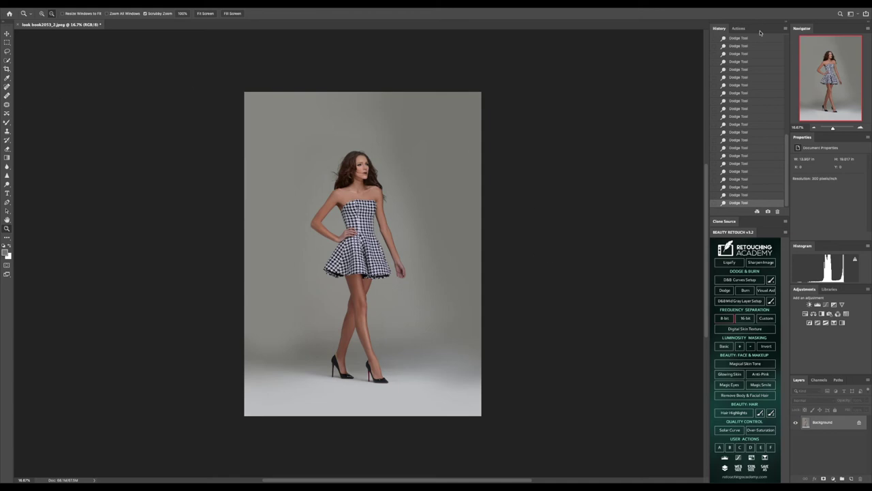
scroll(736, 65, "up", 10)
left_click(742, 41)
scroll(740, 137, "down", 10)
left_click(739, 202)
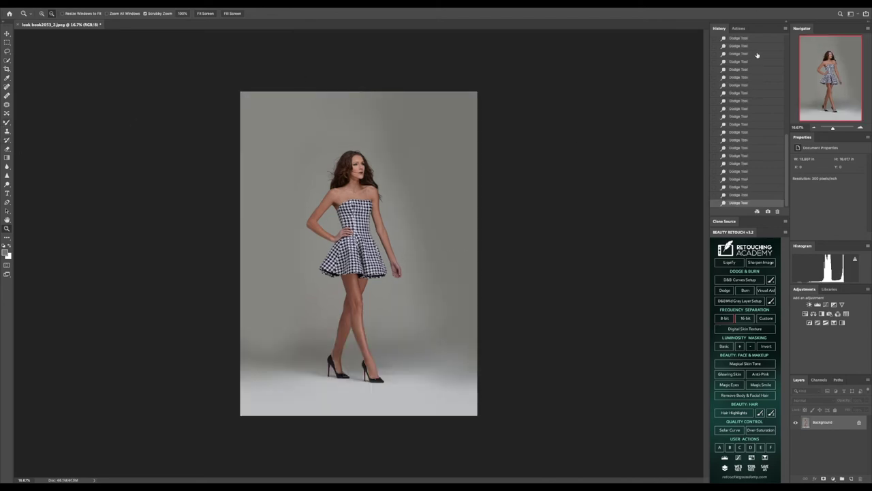
- Play Action 20 from the STUDIO LUTS action set to apply its color grading adjustment layers
left_click(739, 28)
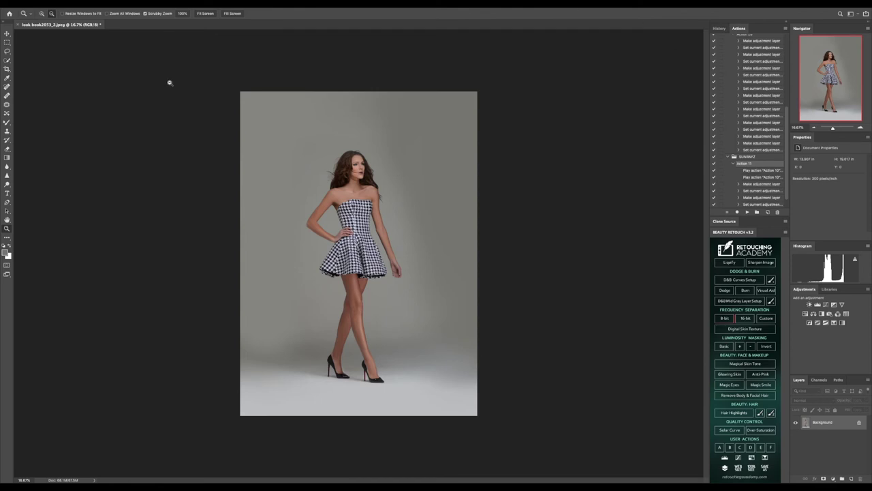
scroll(763, 196, "down", 2)
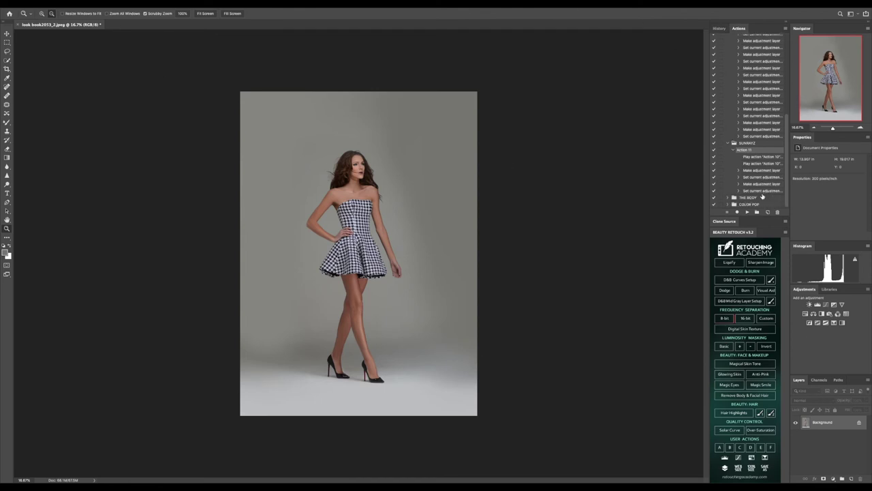
left_click(728, 143)
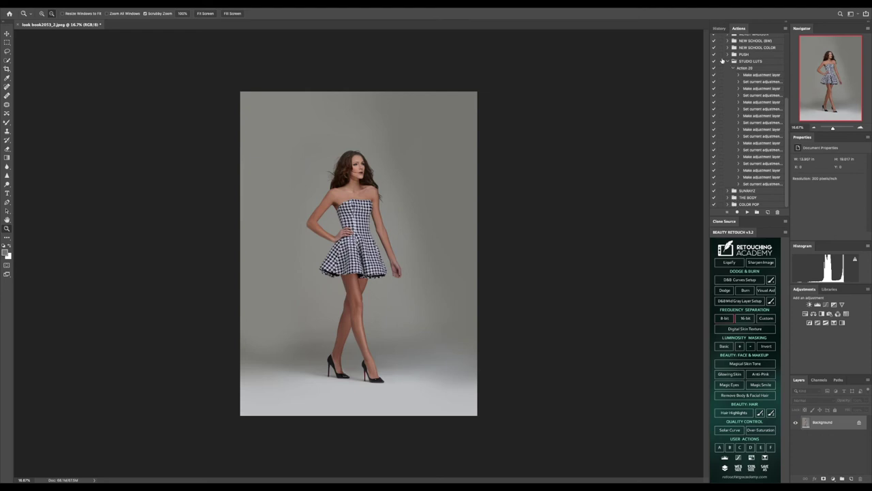
left_click(742, 68)
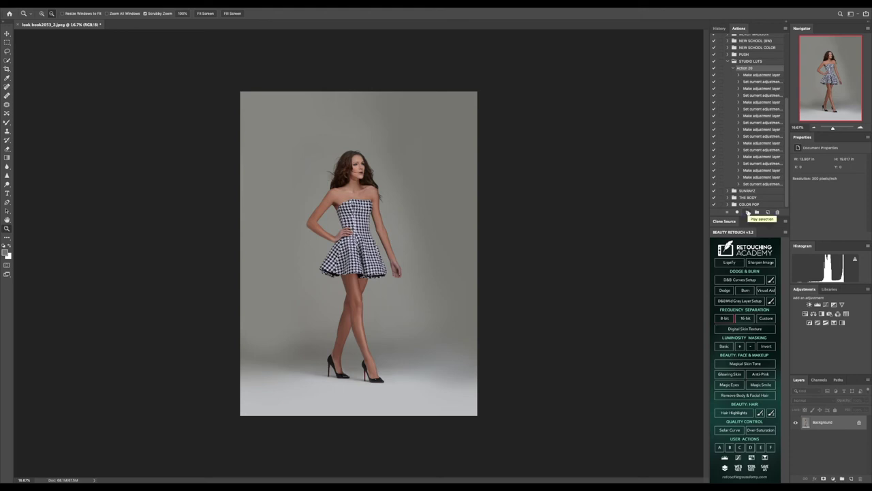
left_click(747, 212)
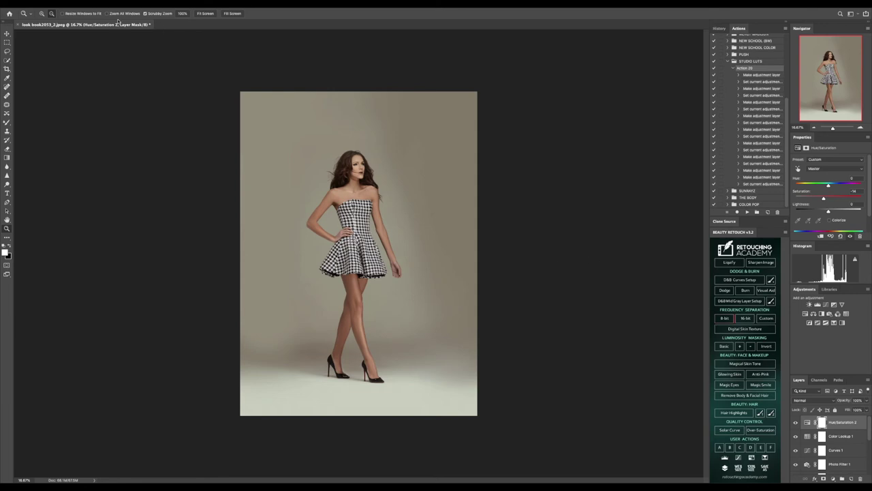
- Compare the color-graded photo with the state before the action, then restore the grading
left_click(41, 14)
left_click(372, 211)
left_click(371, 212)
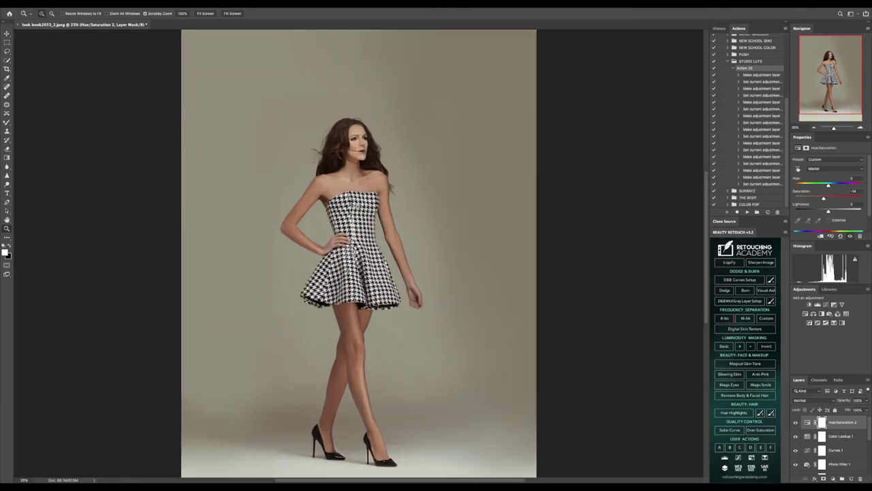
left_click(720, 28)
left_click(746, 70)
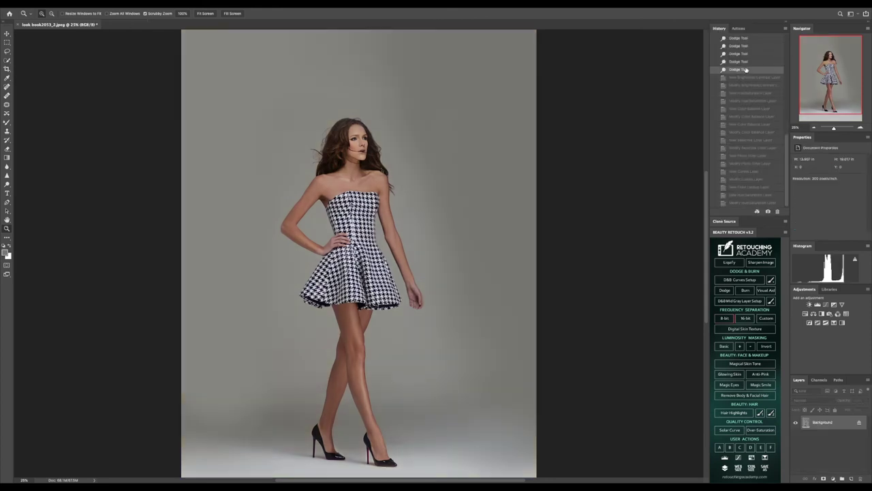
left_click(741, 203)
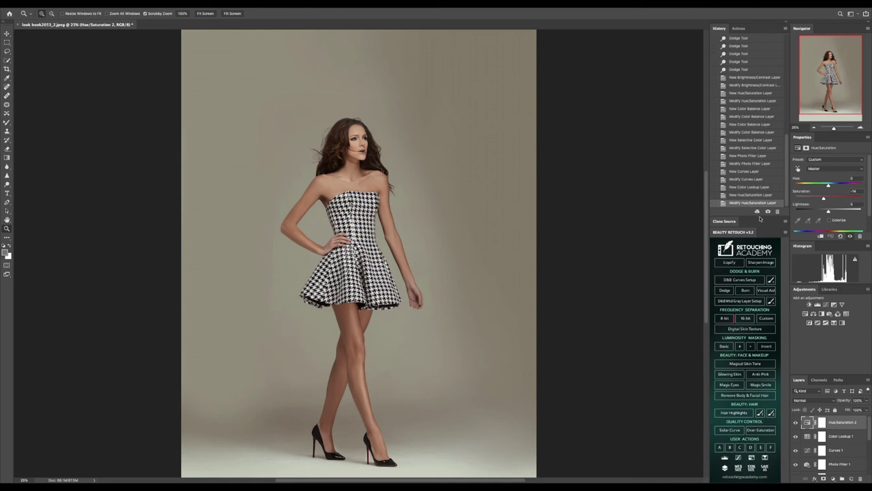
- Add a Brightness/Contrast adjustment layer above the color grading and set Contrast to 48
left_click(809, 305)
left_click_drag(828, 191, 836, 191)
left_click_drag(841, 191, 844, 192)
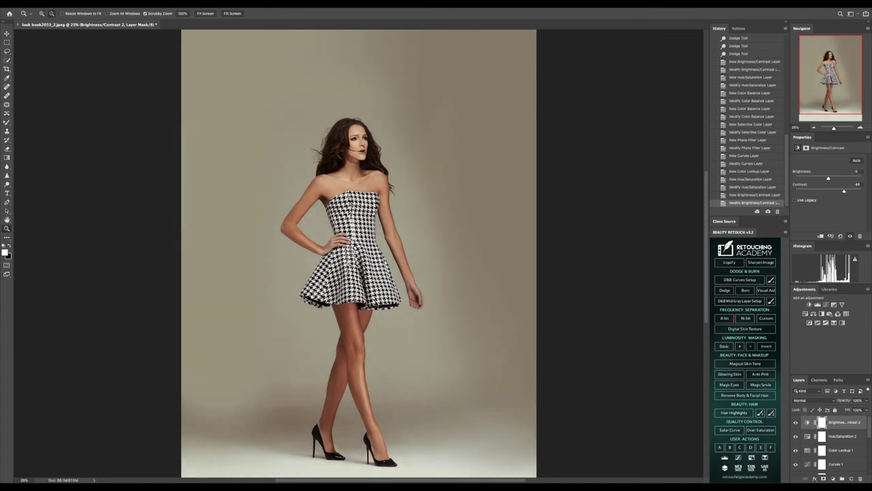
key("ctrl+minus")
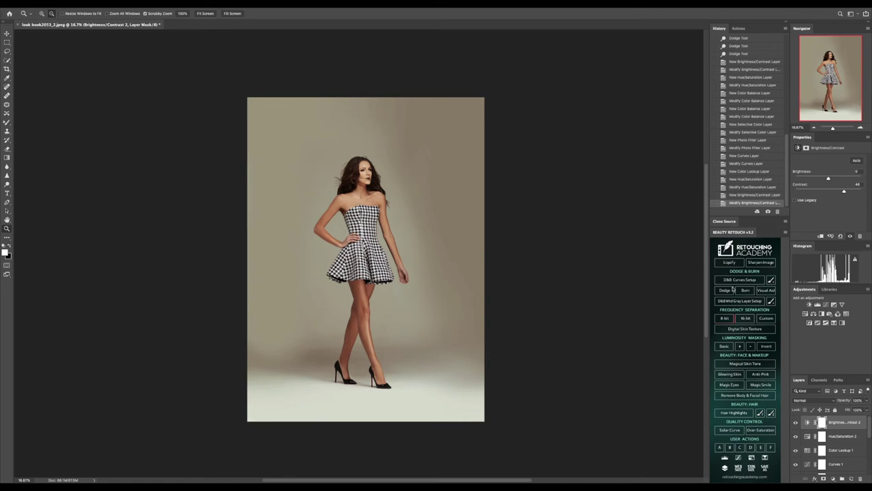
- Add a Color Balance adjustment layer on top and shift the midtones to Cyan-Red -6 and Yellow-Blue +18
left_click(821, 312)
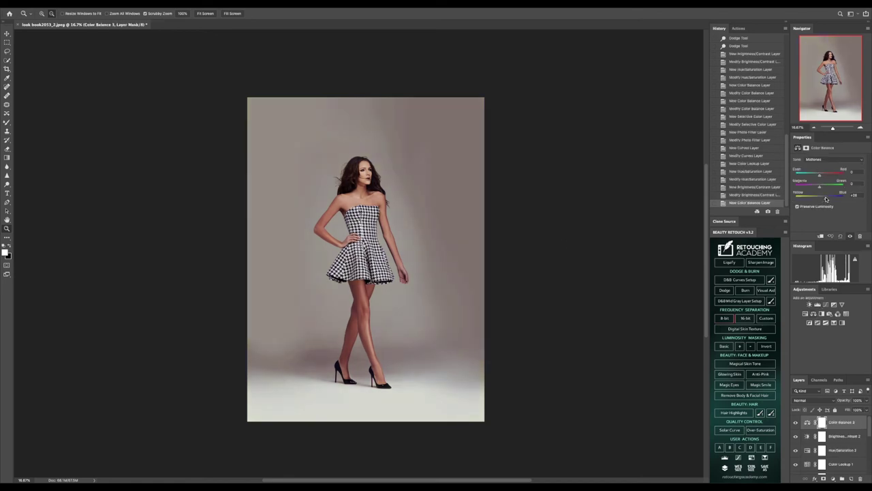
left_click_drag(824, 199, 824, 198)
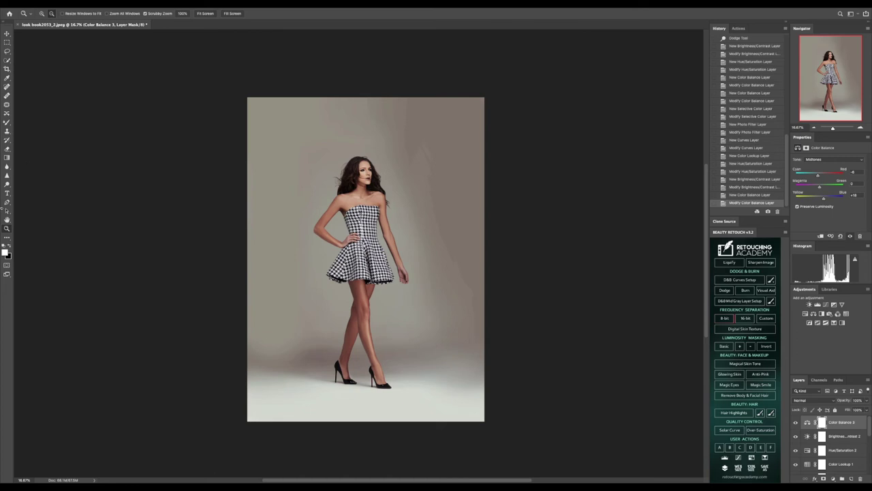
- Dodge the crown of the model's hair on the Background layer using the Midtones range
left_click(7, 184)
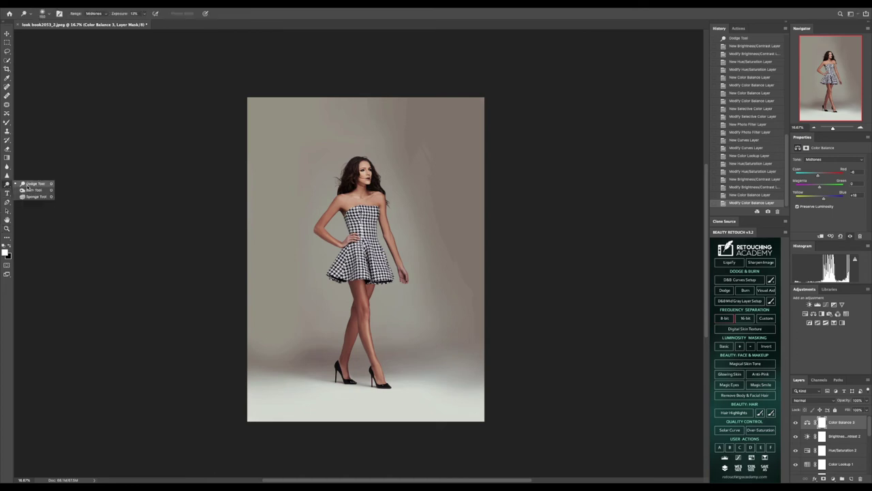
left_click(47, 183)
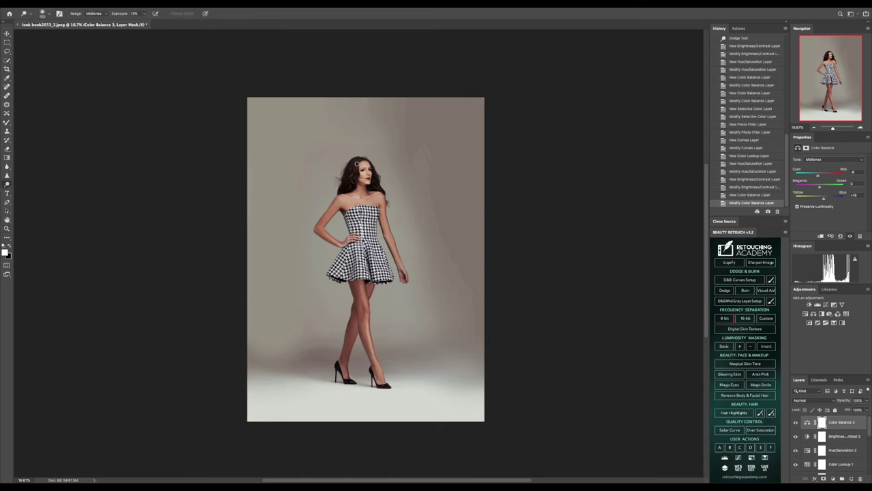
left_click(354, 161)
left_click(355, 160)
scroll(845, 454, "down", 5)
left_click(842, 467)
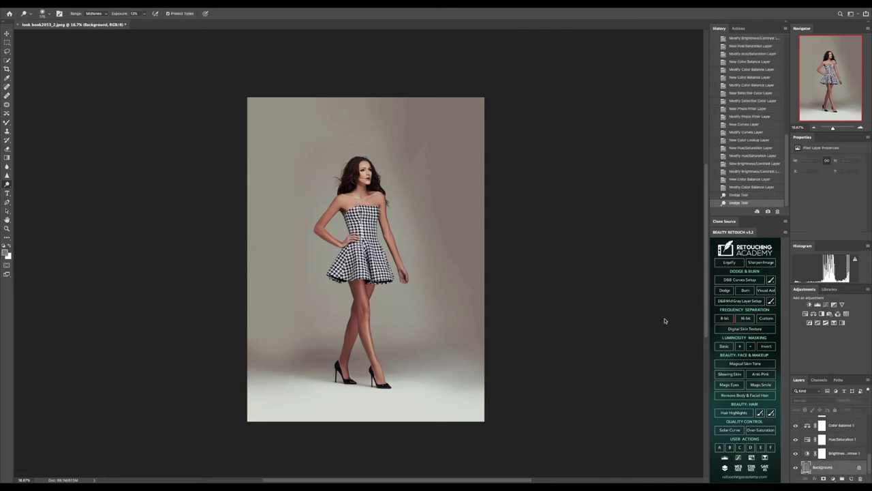
left_click_drag(354, 161, 358, 159)
- Burn the top of the model's hair with the Burn tool to deepen its dark areas
left_click(7, 229)
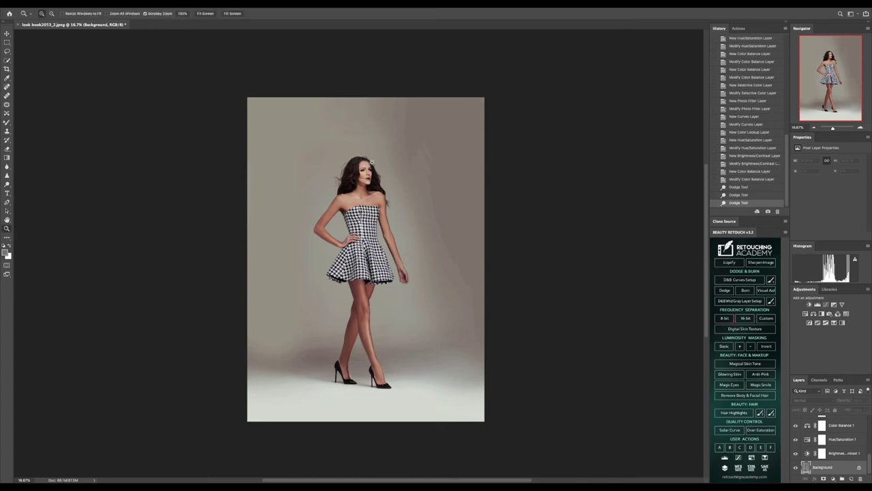
left_click(373, 163)
left_click(373, 164)
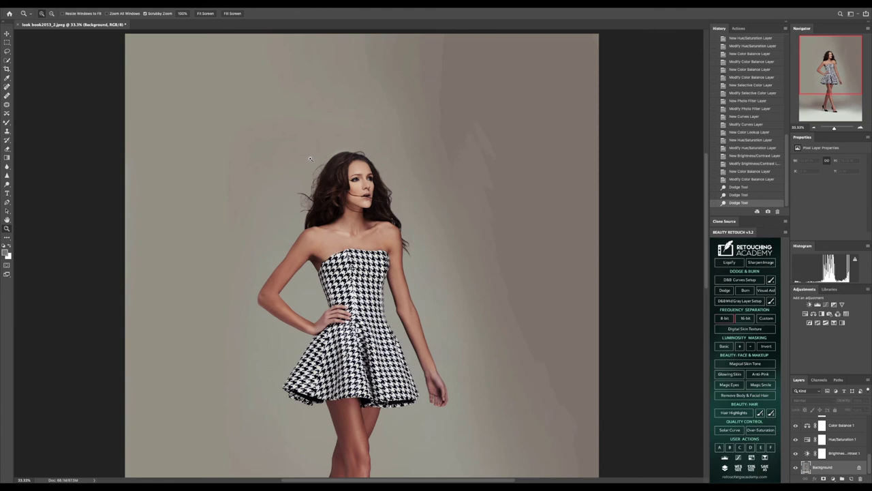
left_click(5, 175)
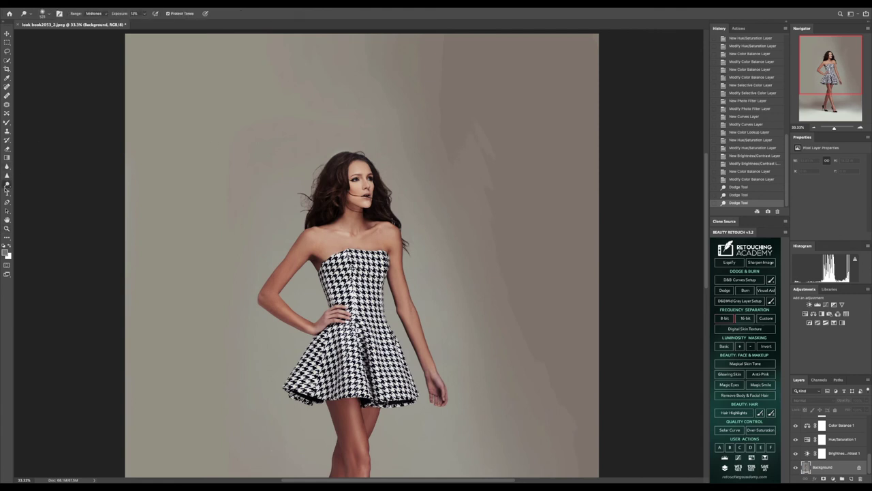
left_click(6, 184)
left_click(34, 191)
left_click(147, 12)
mouse_move(332, 168)
left_mouse_down()
mouse_move(343, 156)
mouse_move(378, 172)
mouse_move(371, 165)
left_mouse_up()
key("bracketleft")
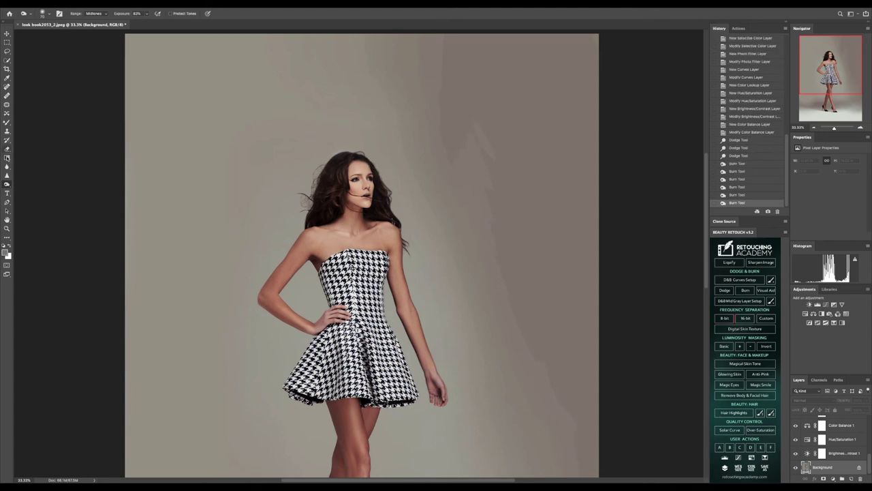
- Dodge highlights into the hair on both sides of the face and the crown with a smaller Dodge brush
right_click(7, 185)
left_click(30, 184)
key("bracketleft")
key("bracketleft")
key("bracketleft")
key("bracketleft")
left_click(334, 198)
mouse_move(333, 202)
left_mouse_down()
mouse_move(340, 213)
mouse_move(334, 188)
mouse_move(344, 175)
mouse_move(347, 185)
mouse_move(323, 191)
mouse_move(330, 192)
mouse_move(315, 205)
mouse_move(317, 216)
mouse_move(344, 180)
left_mouse_up()
left_click(398, 222)
left_click(385, 208)
left_click(389, 209)
left_click(388, 208)
left_click(383, 190)
left_click(389, 207)
left_click(393, 214)
left_click(398, 223)
left_click(379, 187)
left_click(385, 178)
left_click(348, 161)
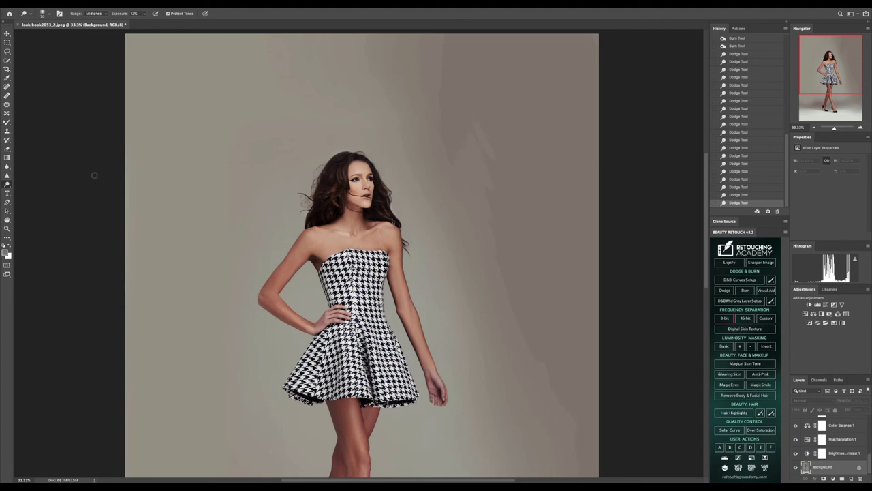
- Try burning the outer edge of the hair, and step back in history to discard those strokes and the last two dodge strokes
right_click(7, 184)
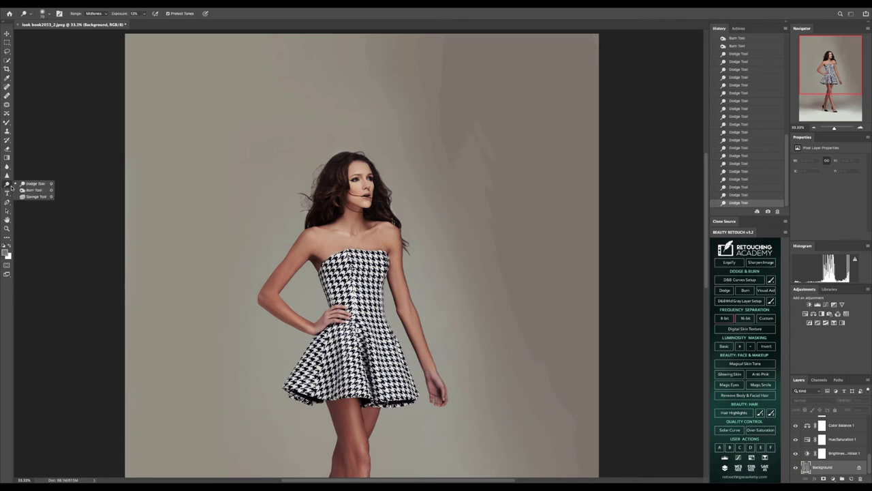
left_click(31, 190)
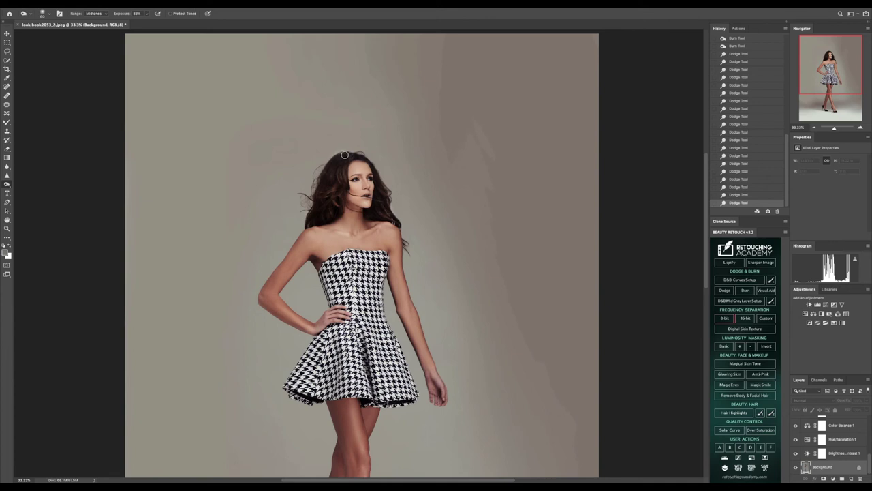
left_click(336, 161)
left_click(326, 174)
left_click(742, 196)
left_click(755, 171)
- Bring the whole photo into view and flatten the adjustment layers into the Background
left_click(6, 228)
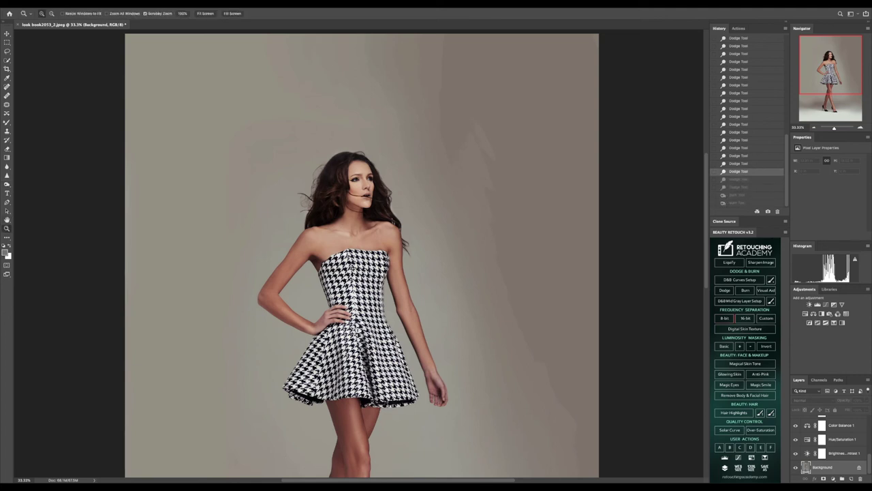
left_click(205, 14)
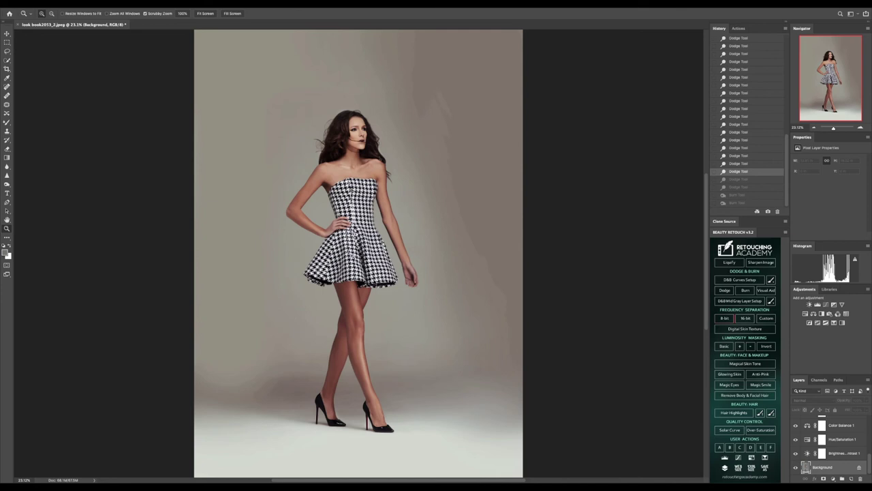
left_click(377, 301)
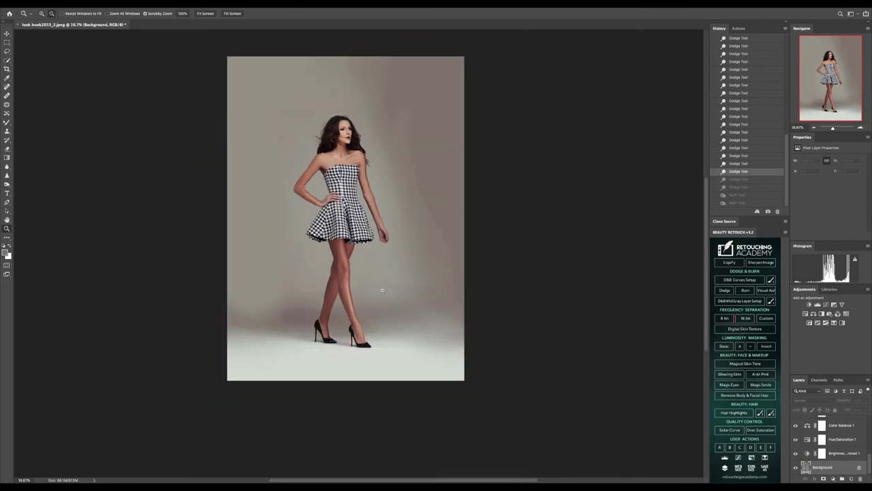
right_click(831, 470)
left_click(781, 462)
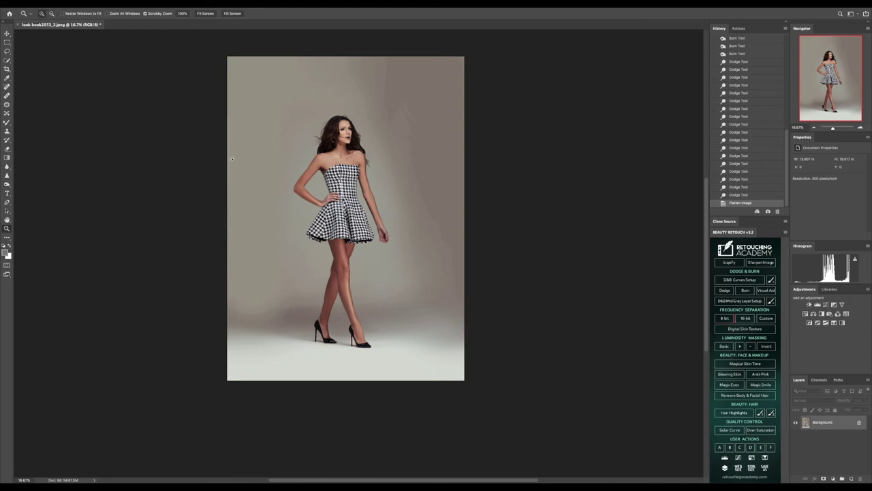
- Sample the skin tone from the bent forearm and set up a small Brush at 28% opacity
left_click(330, 193)
left_click(330, 193)
left_click(330, 193)
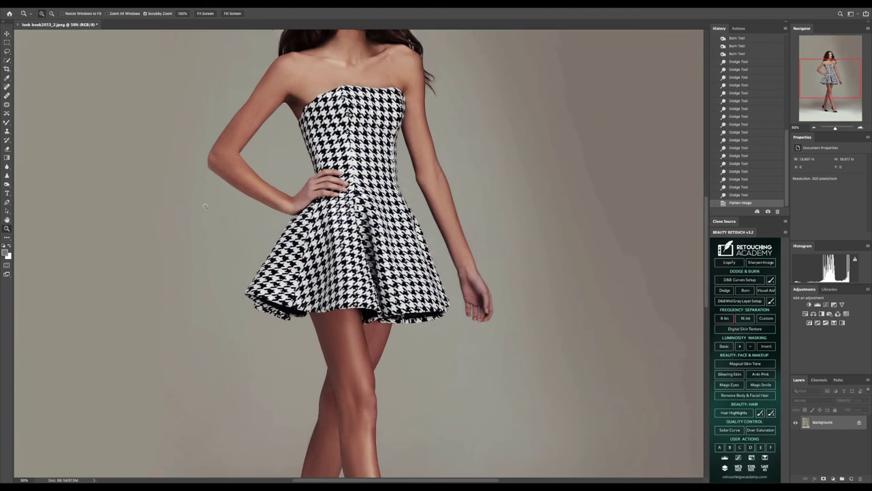
left_click(7, 77)
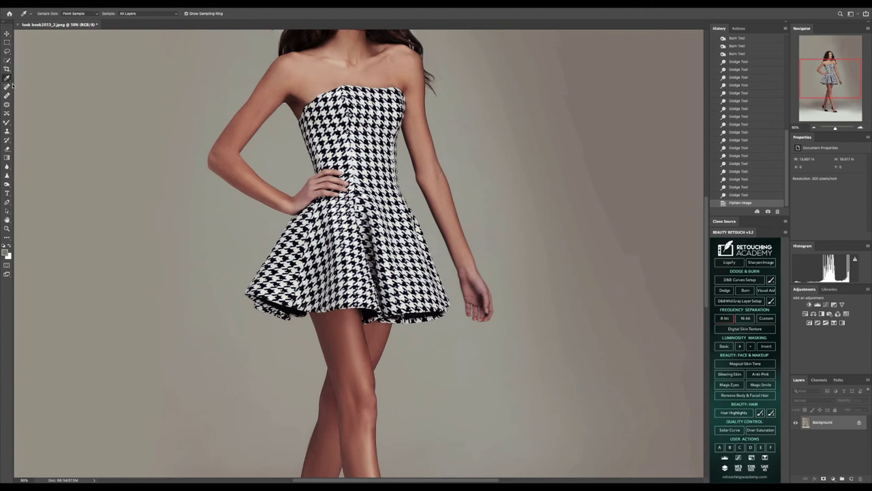
left_click(287, 195)
left_click_drag(6, 122, 20, 125)
key("[")
key("[")
key("[")
key("[")
key("[")
key("[")
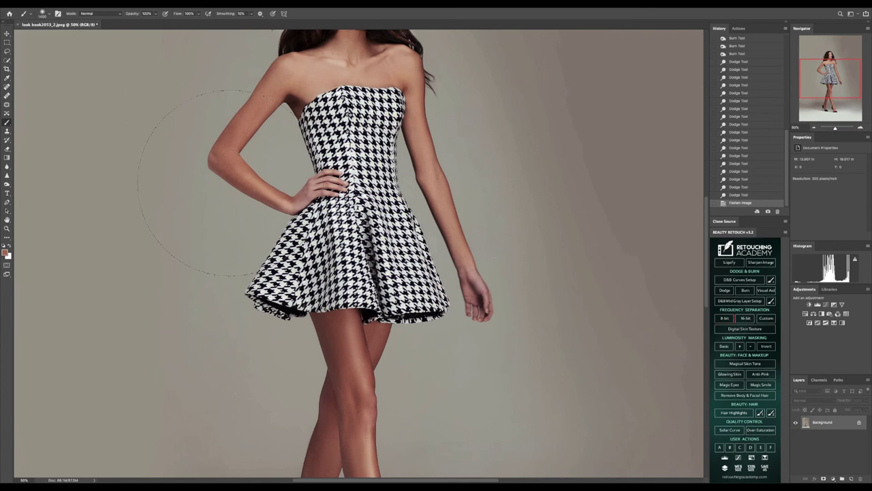
left_click(156, 13)
left_click_drag(134, 23, 135, 24)
- Paint the sampled skin tone over the hand on the hip and the arms to even out their color
left_click(310, 203)
left_click(310, 204)
left_click(310, 204)
left_click(310, 204)
left_click(314, 193)
left_click(315, 193)
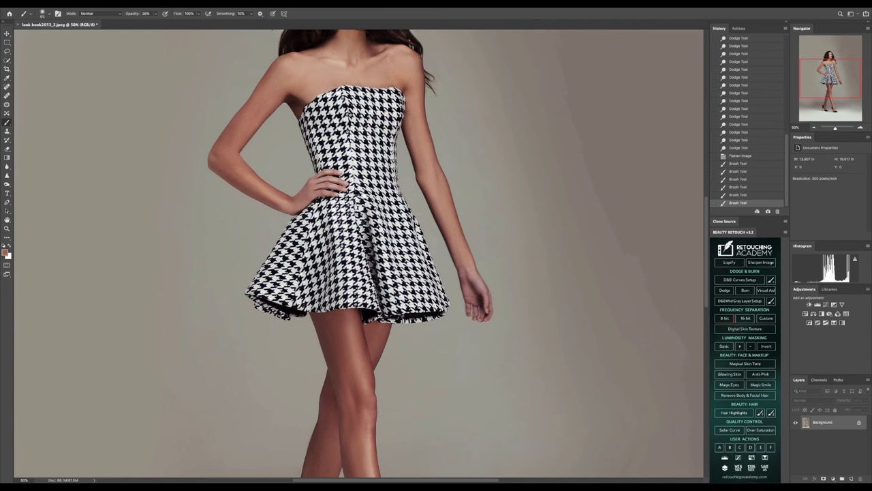
left_click(303, 212)
left_click(305, 207)
left_click(245, 130)
left_click(418, 137)
left_click(305, 208)
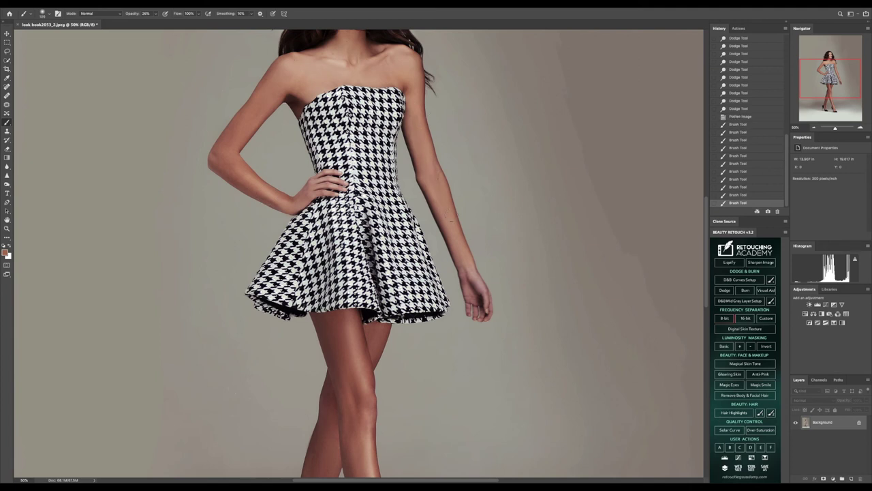
left_click(305, 208)
- Inspect the legs, compare the whole photo with its original opening state, and return to the last brush stroke
scroll(124, 152, "down", 5)
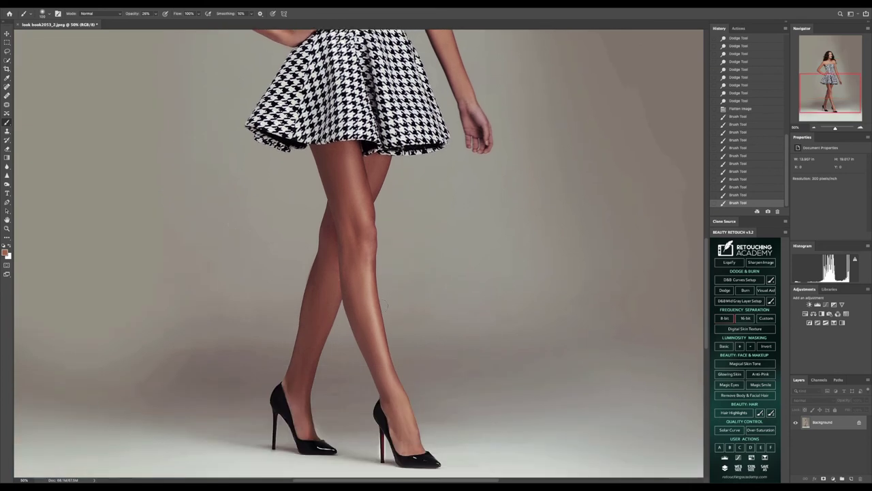
key("[")
left_click(6, 78)
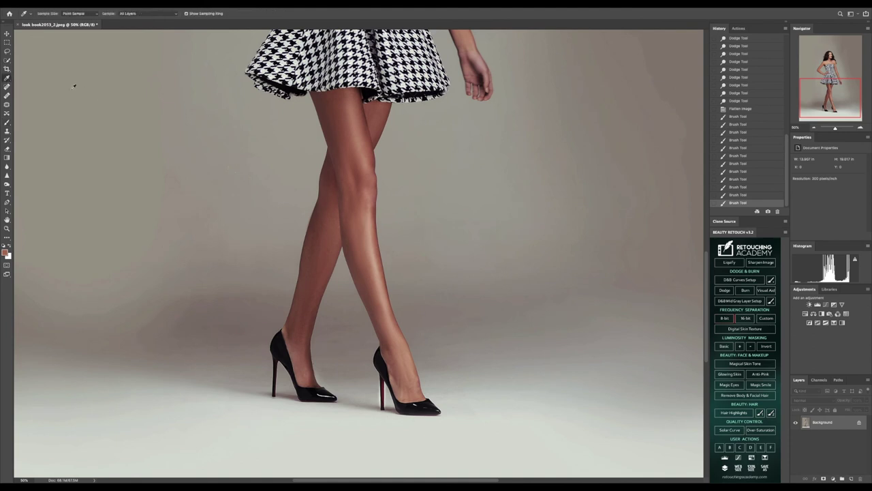
left_click(7, 228)
left_click(205, 13)
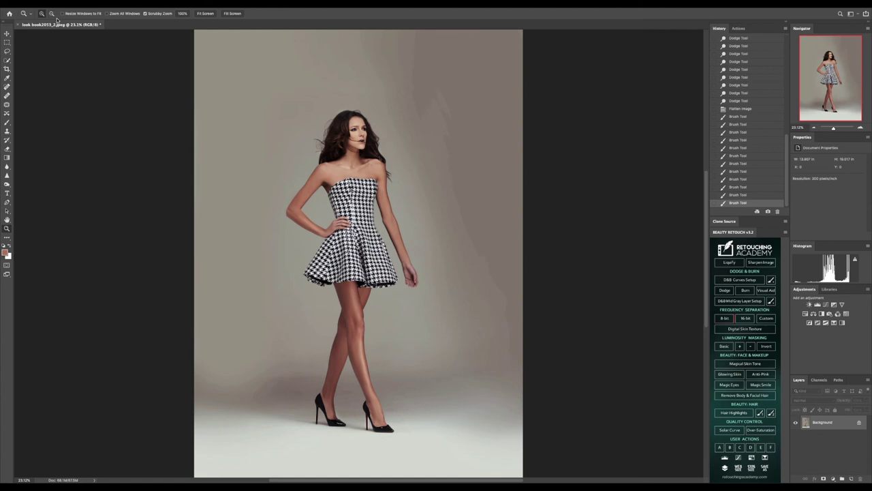
left_click(357, 316)
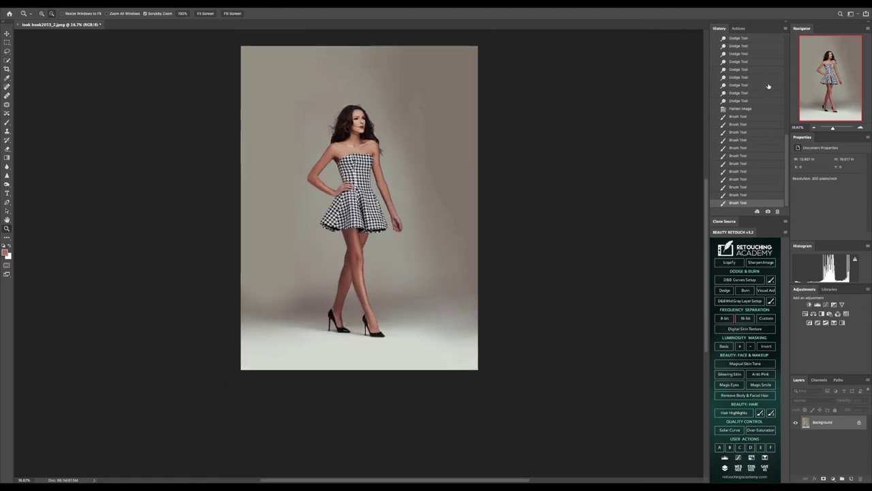
scroll(769, 87, "up", 10)
left_click(754, 44)
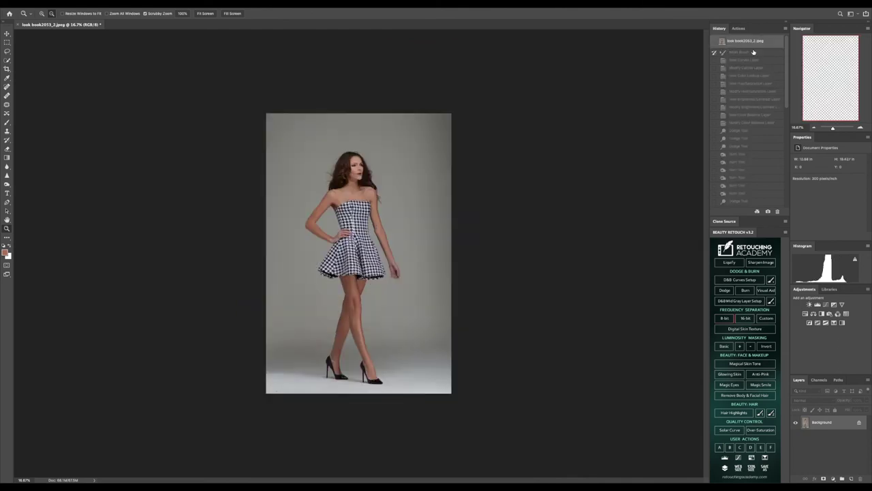
scroll(743, 191, "down", 10)
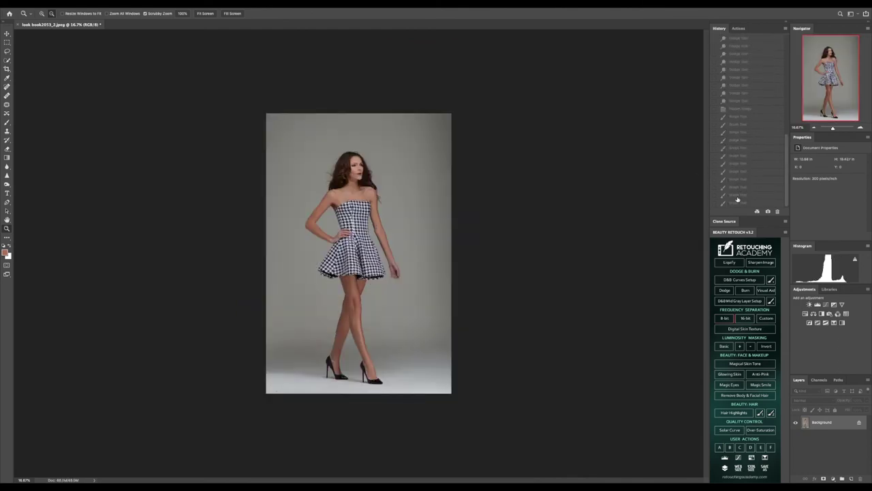
left_click(738, 203)
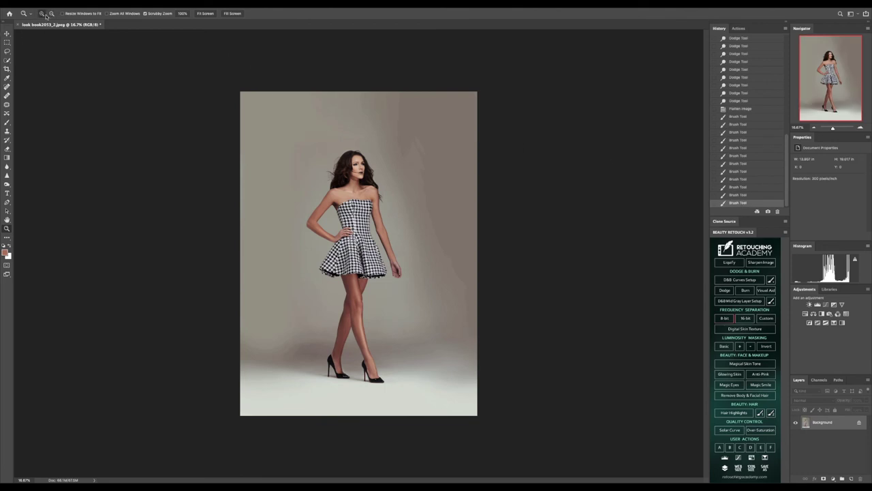
- Sample the leg skin tone and brush it along both legs from thigh to ankle to even out the color
left_click(348, 277)
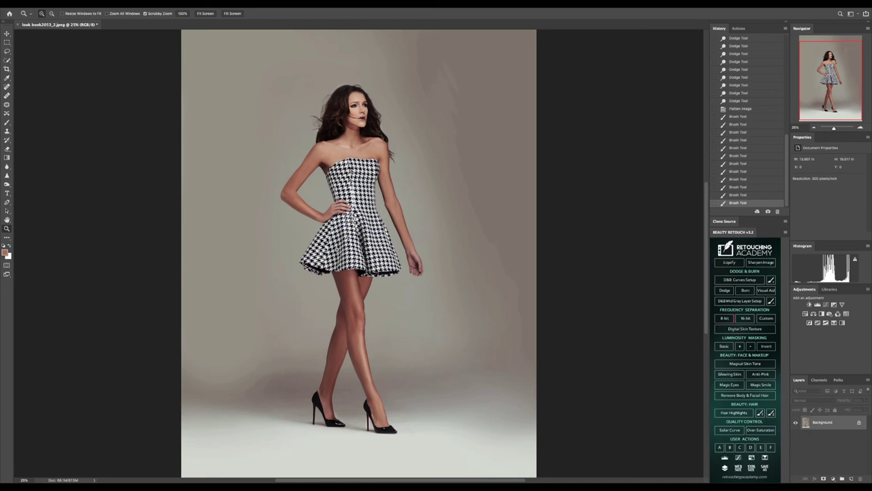
left_click(7, 78)
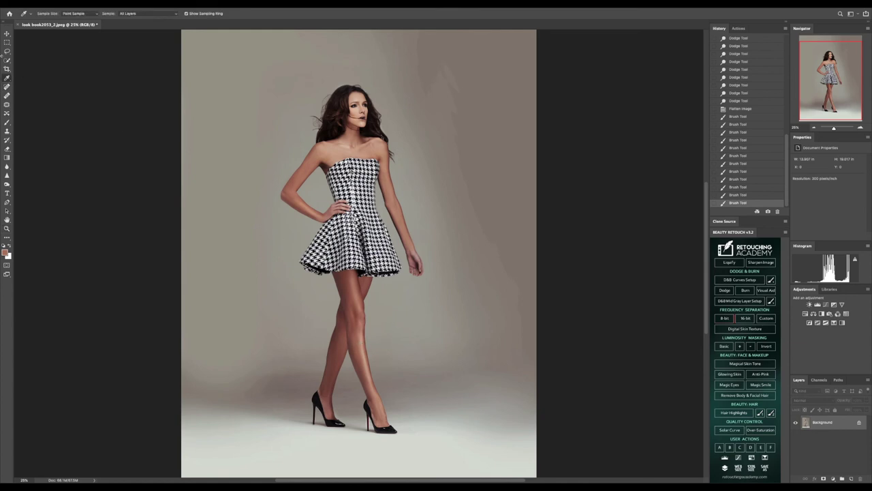
left_click(7, 123)
left_click_drag(353, 320, 368, 378)
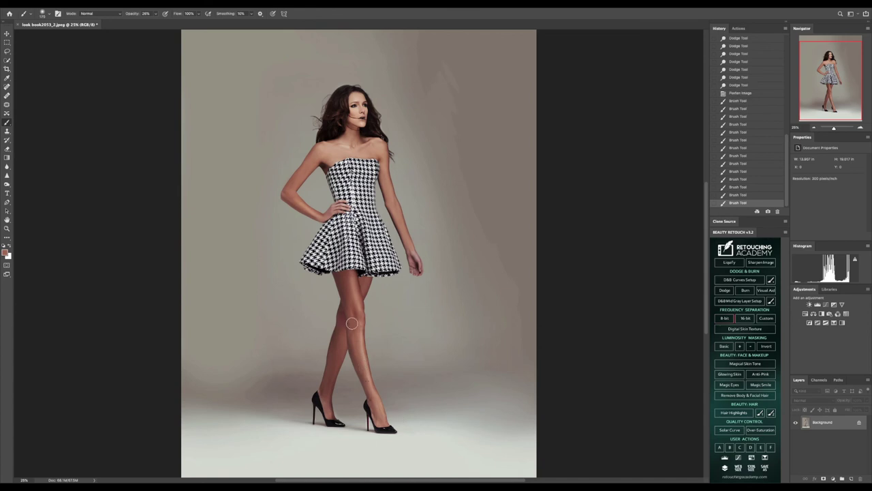
left_click(347, 281)
left_click_drag(339, 335, 329, 390)
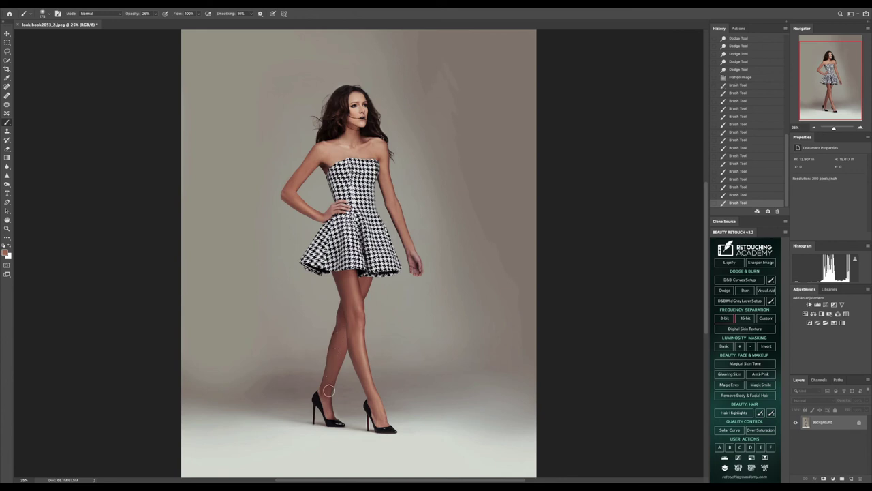
left_click_drag(342, 346, 343, 318)
- Review the finished retouch with the whole photo fitted to the screen
left_click(7, 229)
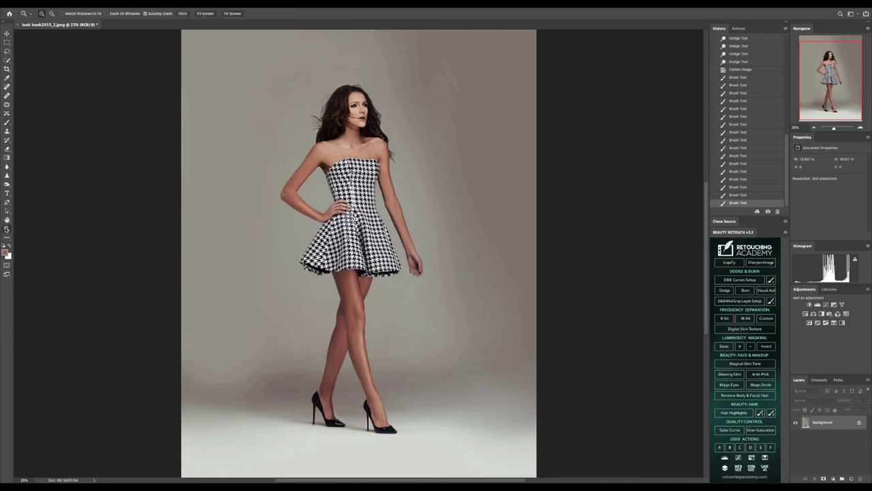
left_click(51, 14)
left_click(402, 238)
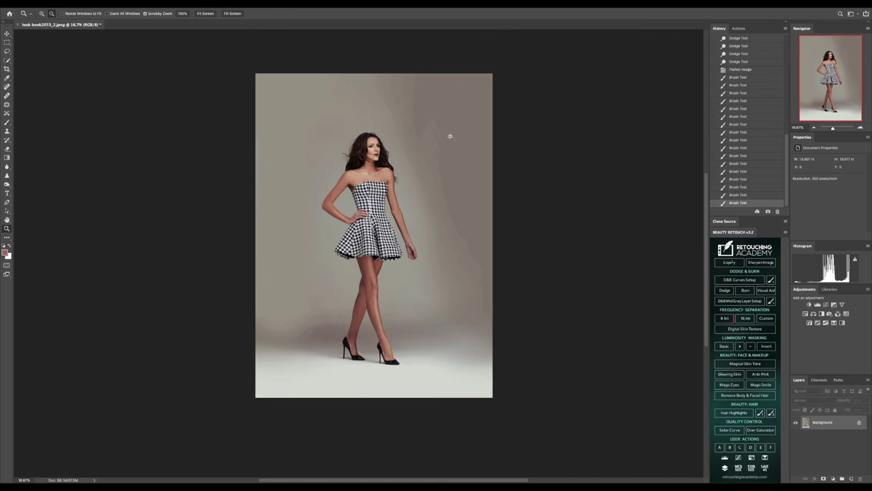
left_click(207, 14)
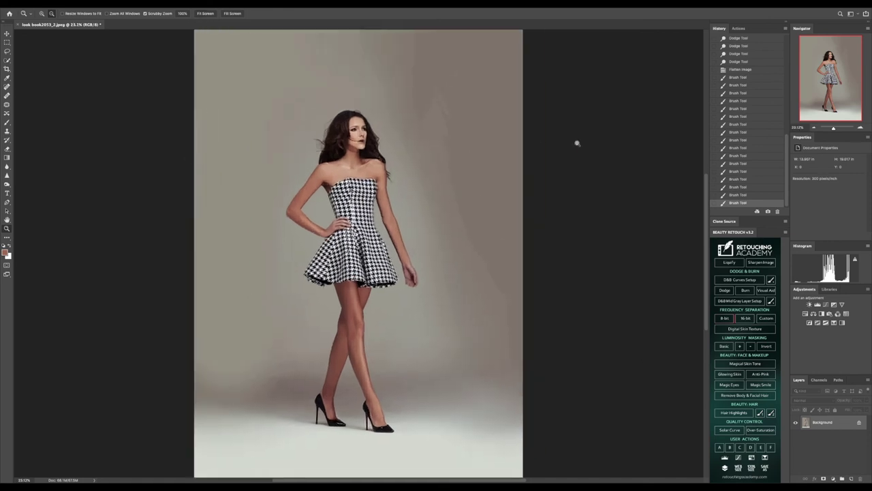
- Add a Selective Color adjustment layer and set the Reds to Cyan +24, Magenta +23 and Yellow +10
left_click(833, 322)
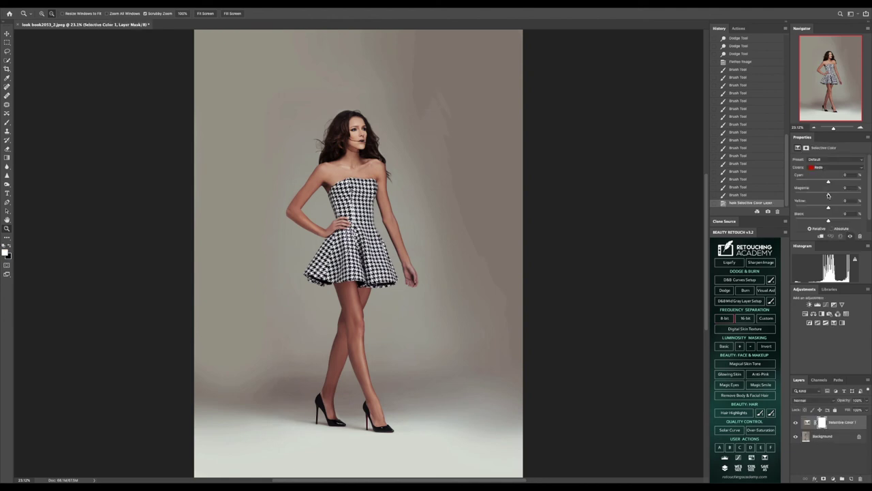
left_click_drag(826, 196, 835, 196)
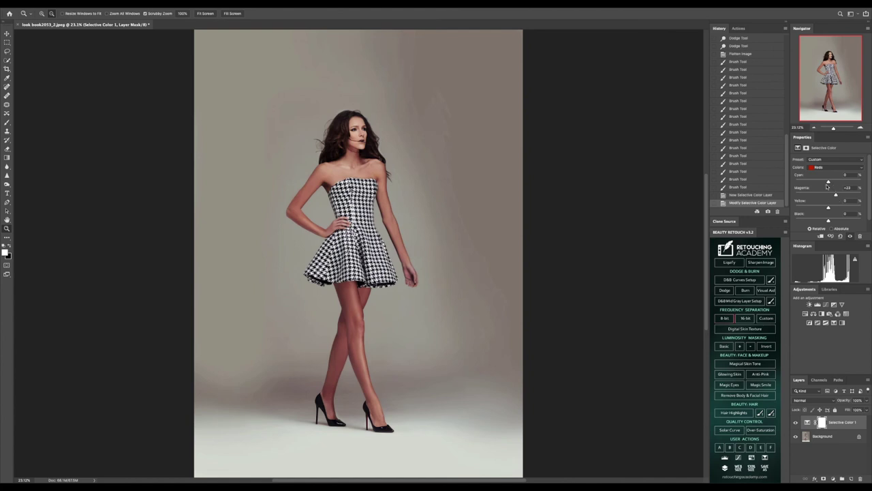
left_click_drag(829, 183, 833, 209)
- Dodge the legs on the Background layer with a Midtones range and 13% exposure to brighten the skin down to the ankle
left_click(7, 184)
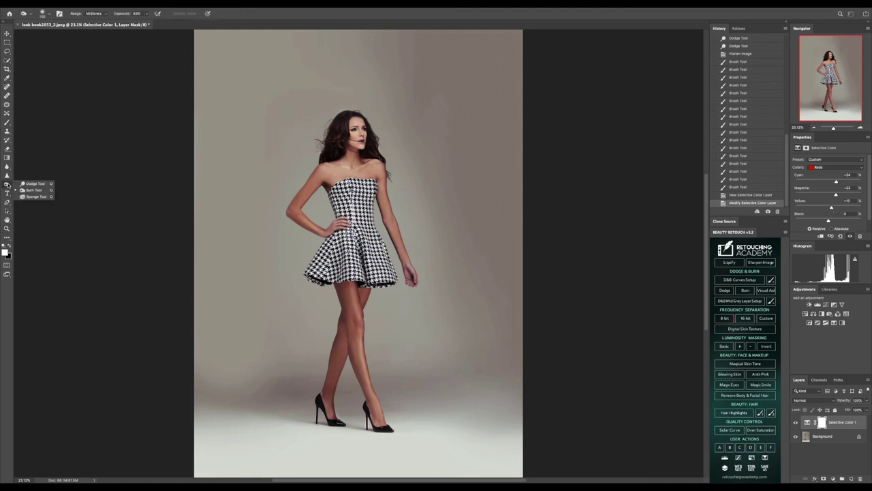
left_click(23, 185)
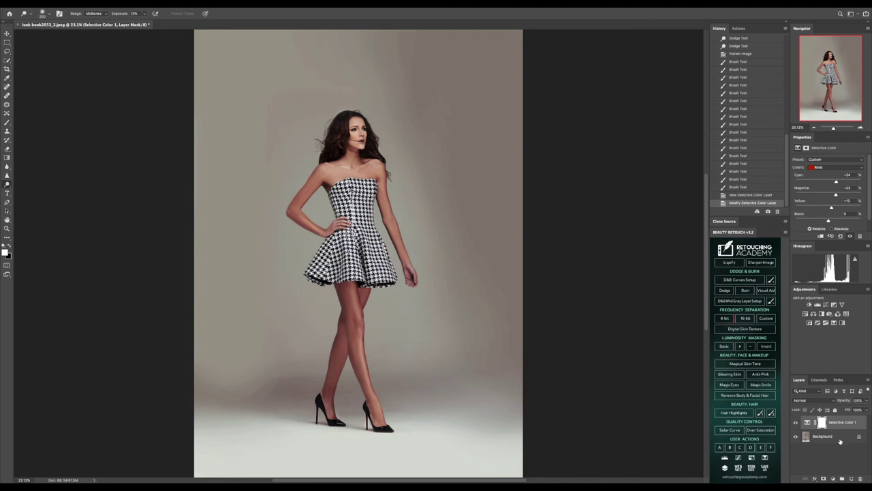
left_click(841, 438)
left_click(357, 319)
mouse_move(357, 336)
left_mouse_down()
mouse_move(389, 441)
mouse_move(331, 397)
mouse_move(339, 373)
left_mouse_up()
key("bracketright")
key("bracketright")
mouse_move(328, 413)
left_mouse_down()
mouse_move(340, 424)
mouse_move(316, 413)
left_mouse_up()
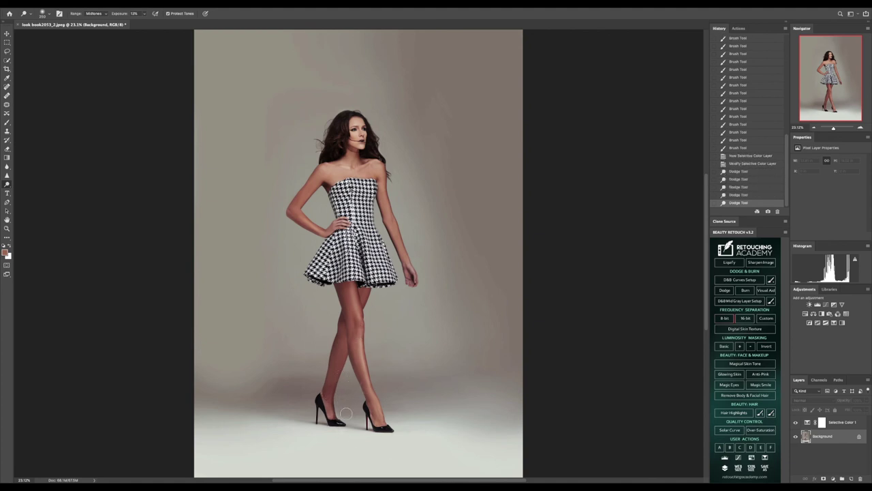
- Dodge the rear ankle at 64% exposure, and undo a trial stroke on the bent arm
left_click(145, 14)
mouse_move(333, 403)
left_mouse_down()
mouse_move(334, 421)
mouse_move(330, 393)
left_mouse_up()
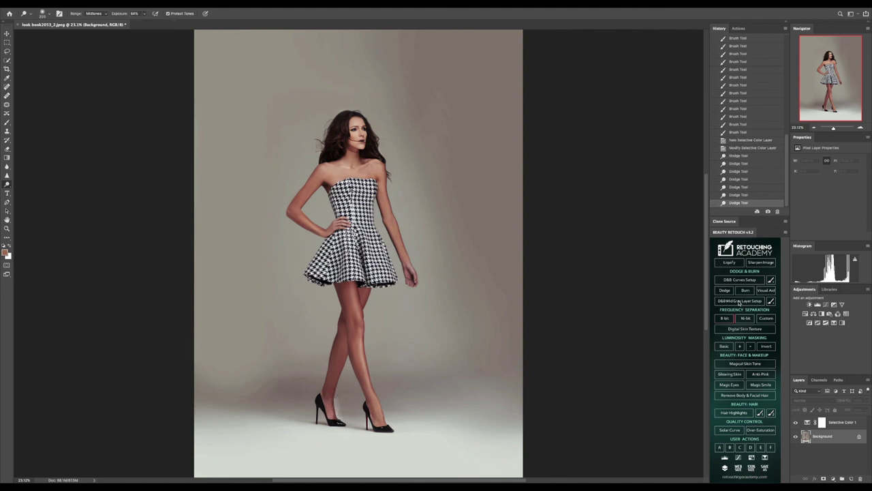
left_click(742, 195)
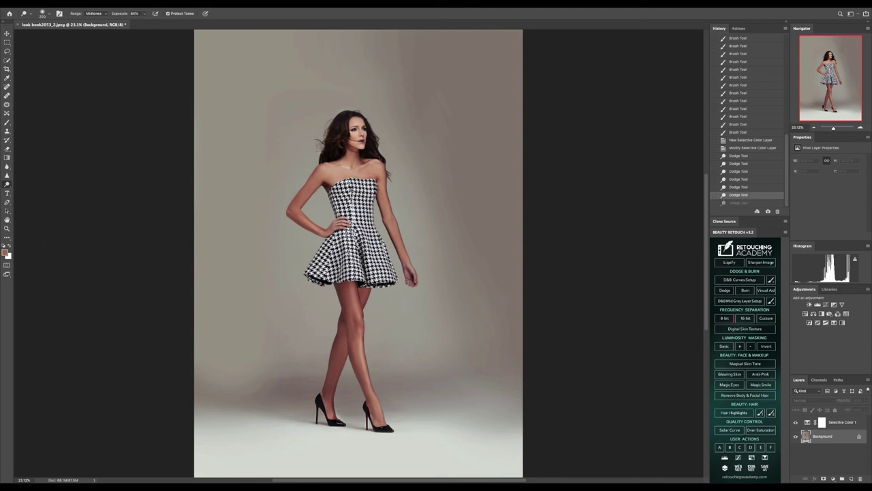
left_click(740, 203)
mouse_move(295, 221)
left_mouse_down()
mouse_move(293, 215)
mouse_move(315, 219)
left_mouse_up()
key("ctrl+z")
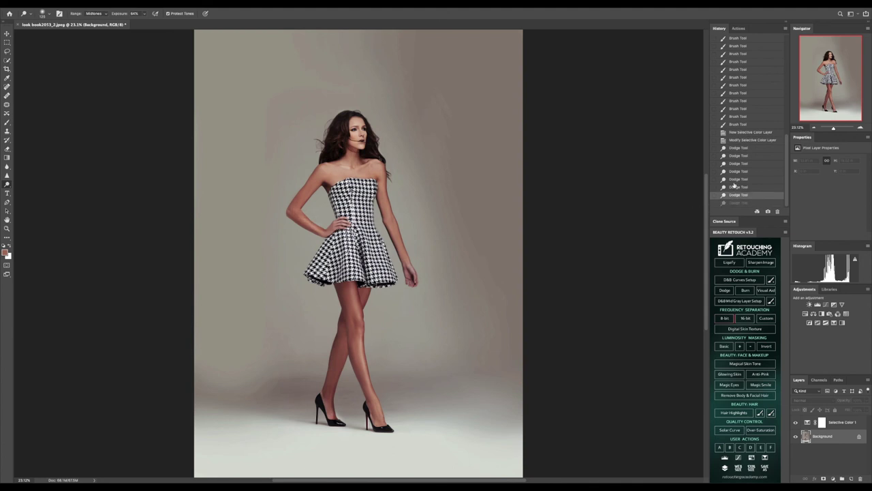
- Dodge the shadows around the neck and both underarms with a smaller brush at 17% exposure
left_click(143, 14)
left_click(345, 147)
key("bracketleft")
key("bracketleft")
key("bracketleft")
key("bracketleft")
left_click(325, 185)
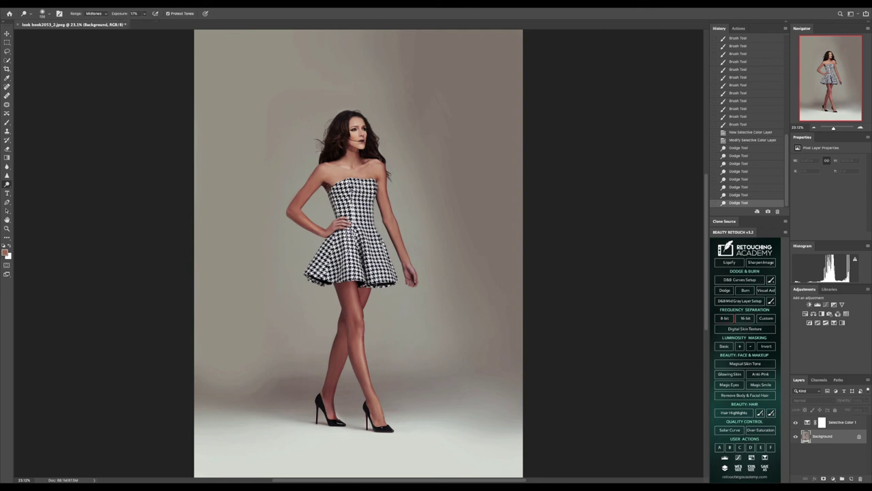
left_click(325, 184)
left_click(379, 183)
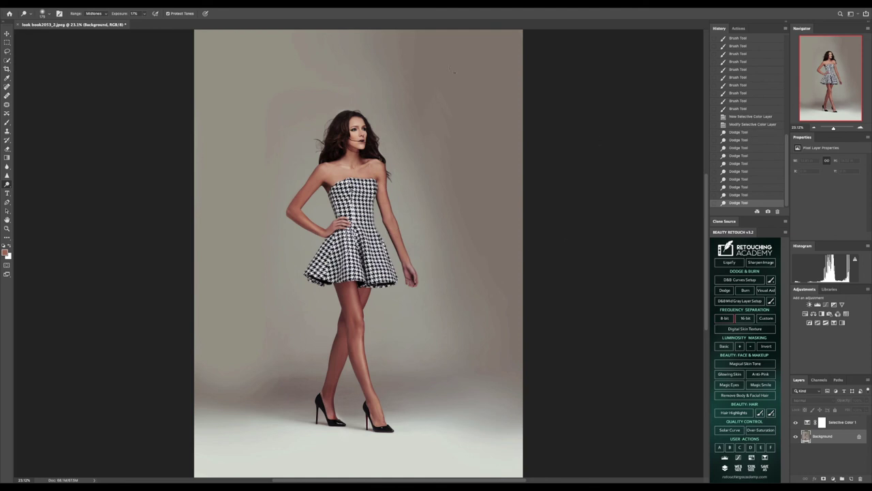
left_click(353, 151)
- Push the edge of the waist beside the bent arm slightly inward with the Liquify filter and apply it
left_click(169, 3)
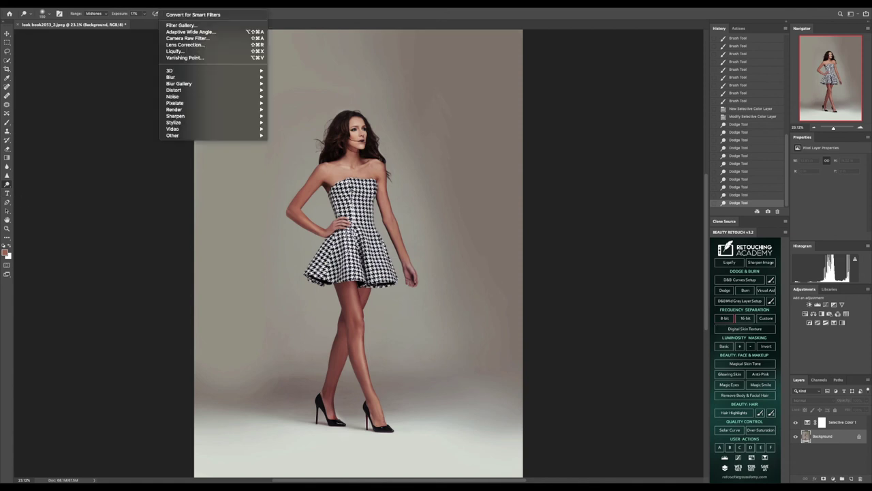
left_click(183, 52)
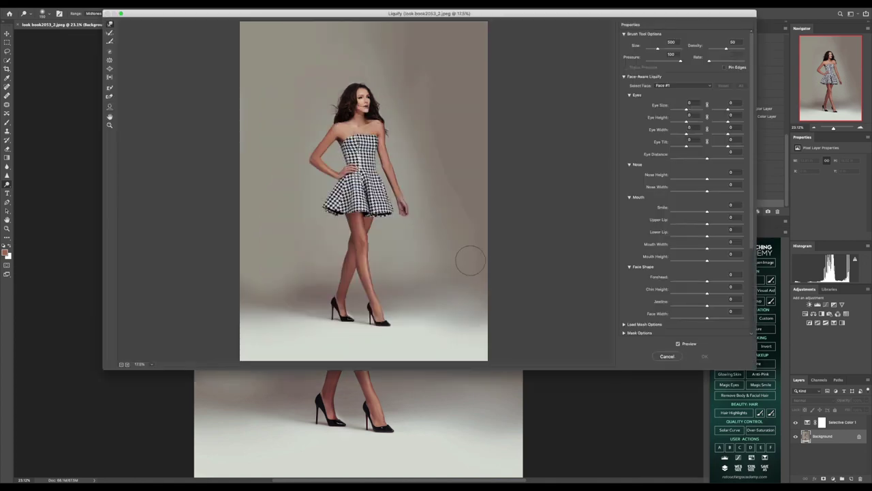
key("bracketleft")
key("bracketleft")
left_click_drag(336, 158, 341, 157)
key("bracketright")
key("bracketright")
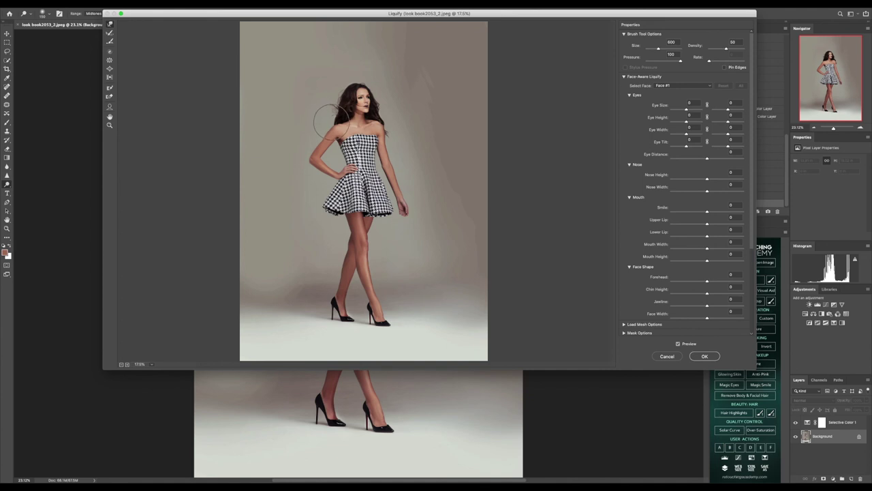
left_click(706, 356)
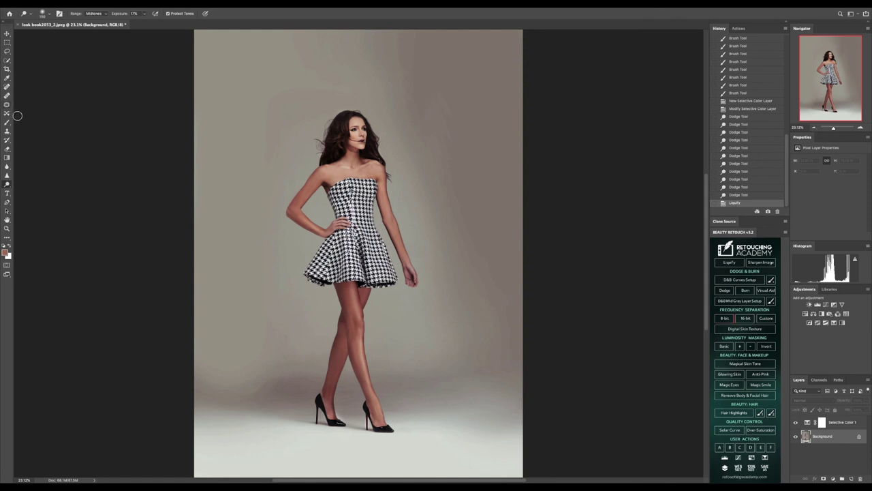
- Run the 8-bit frequency separation action with a Gaussian Blur radius of 6.4 pixels
left_click(7, 228)
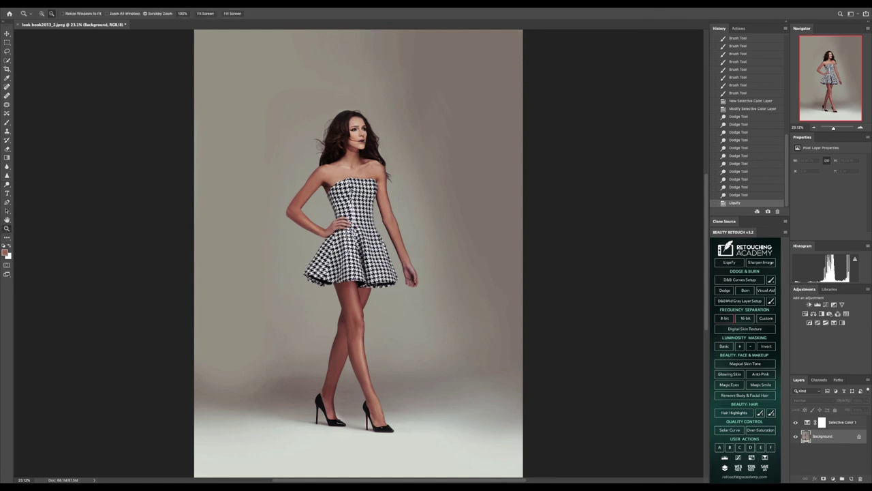
left_click(7, 176)
left_click(7, 229)
left_click_drag(365, 124, 326, 140)
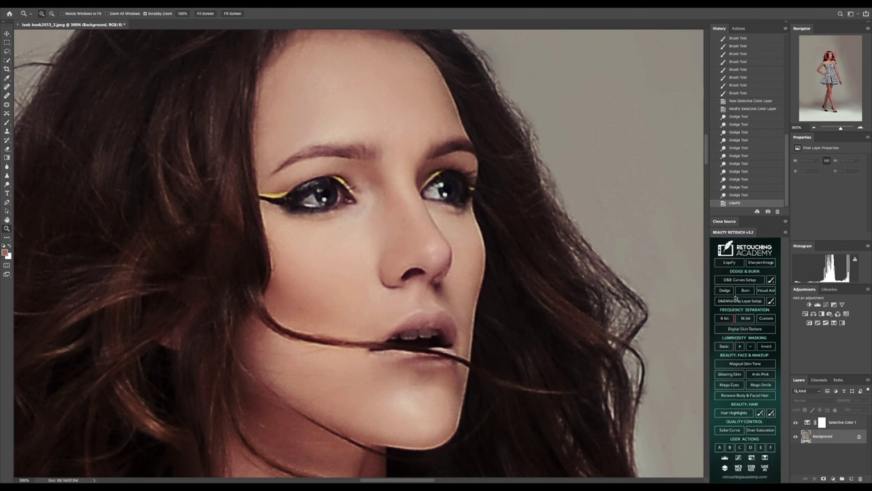
left_click(728, 321)
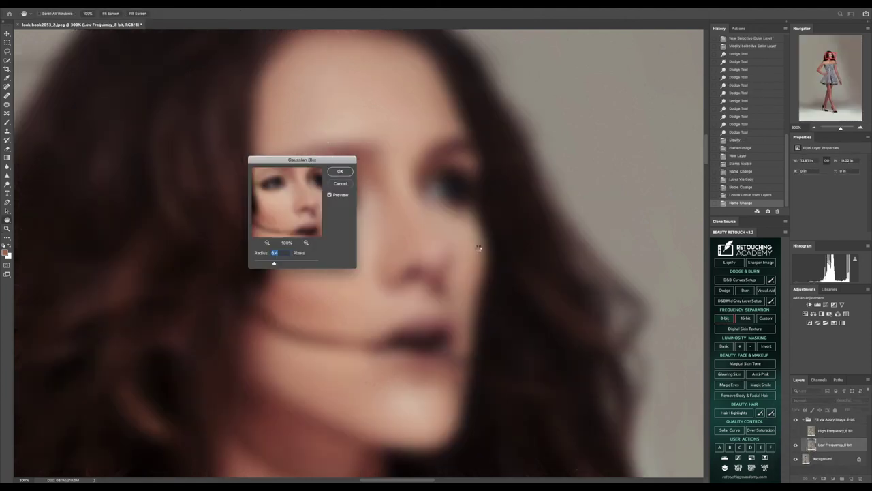
key("Return")
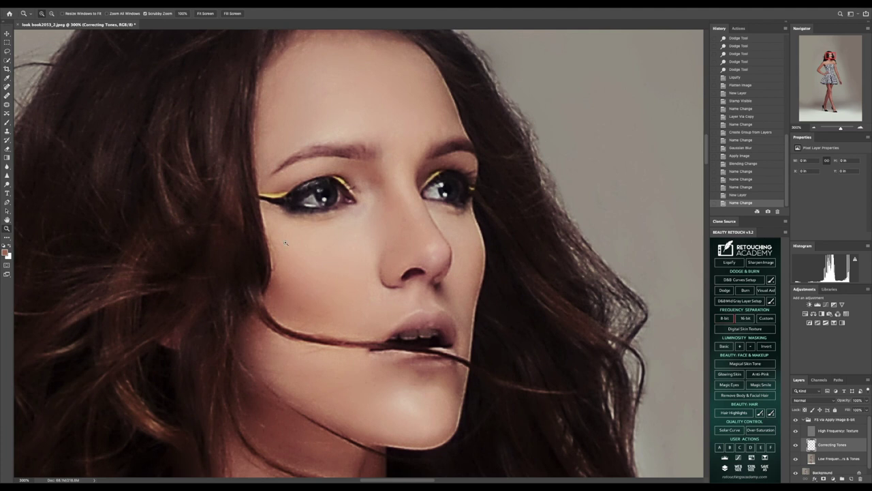
- Hide the High Frequency texture layer and blend the chin and near cheek with the Mixer Brush on the Correcting Tones layer
left_click(795, 430)
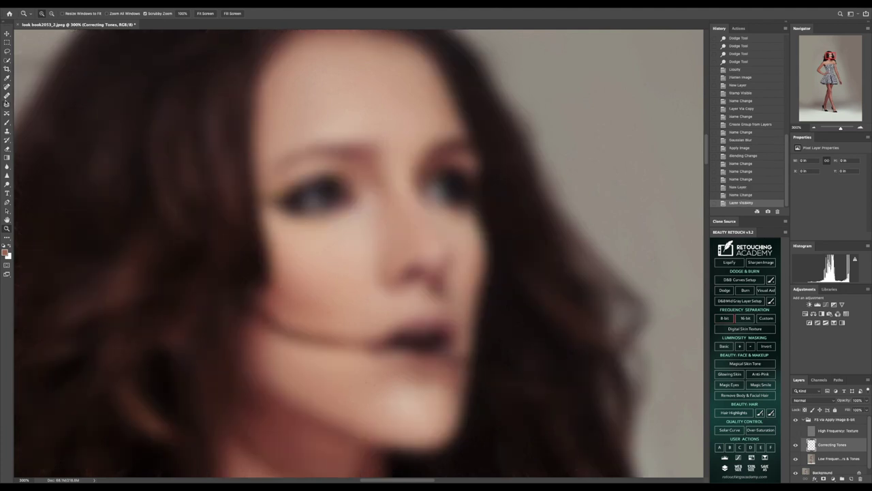
left_click_drag(7, 122, 32, 130)
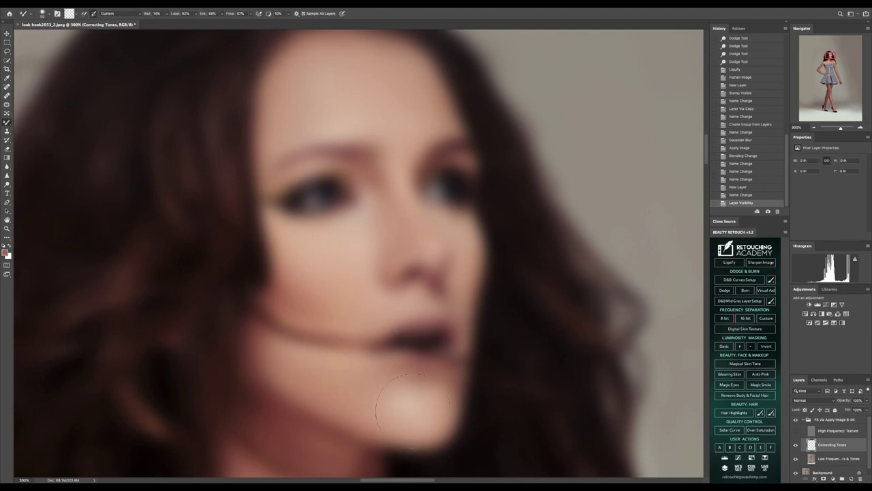
mouse_move(358, 383)
left_mouse_down()
mouse_move(277, 361)
mouse_move(412, 381)
left_mouse_up()
key("[")
mouse_move(360, 297)
left_mouse_down()
mouse_move(329, 285)
mouse_move(320, 256)
left_mouse_up()
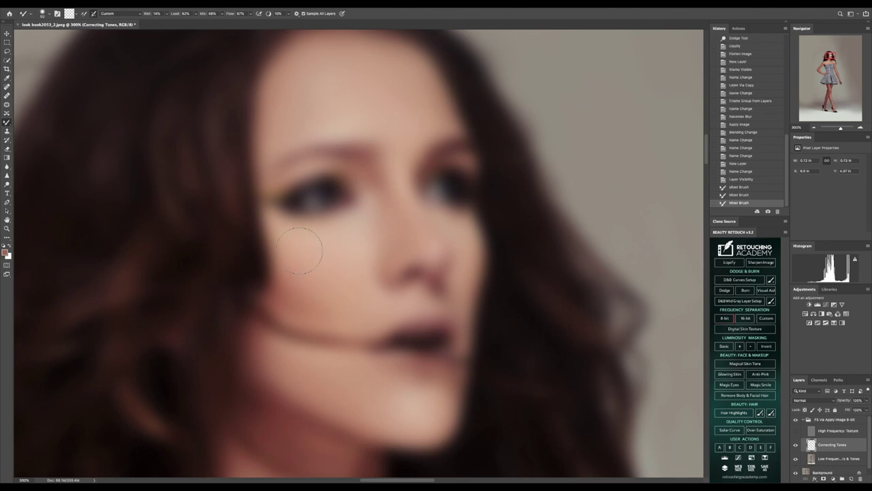
- Smooth the tones along the nose, the far cheek and the inner corner of the far eye using progressively smaller Mixer Brush strokes
left_click_drag(374, 217, 386, 229)
left_click_drag(374, 177, 401, 236)
left_click_drag(387, 185, 399, 221)
key("[")
key("[")
mouse_move(473, 235)
left_mouse_down()
mouse_move(468, 320)
mouse_move(471, 293)
left_mouse_up()
key("[")
left_click_drag(421, 203, 425, 215)
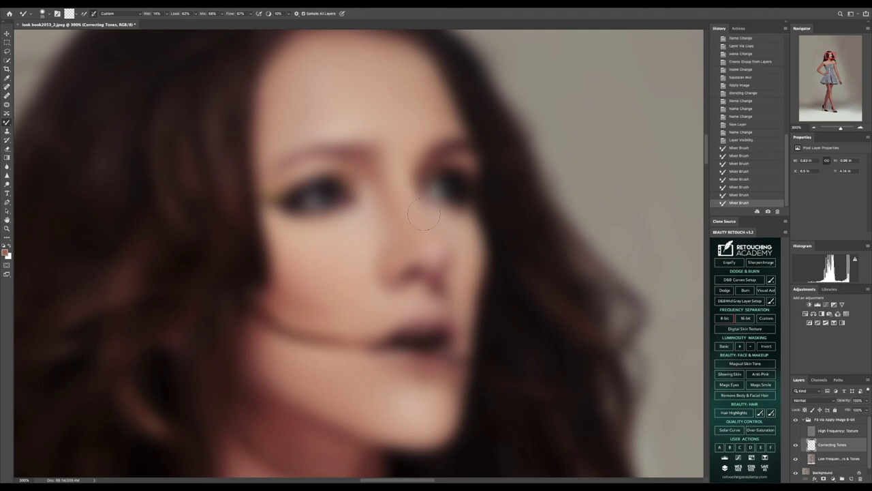
- Blend the tones between the brows and across the forehead, and show the High Frequency texture layer again
left_click_drag(392, 139, 394, 133)
mouse_move(347, 98)
left_mouse_down()
mouse_move(335, 117)
mouse_move(384, 94)
mouse_move(313, 89)
mouse_move(341, 103)
mouse_move(387, 80)
left_mouse_up()
mouse_move(287, 94)
left_mouse_down()
mouse_move(353, 105)
mouse_move(358, 81)
mouse_move(349, 72)
mouse_move(323, 68)
mouse_move(385, 83)
mouse_move(409, 116)
left_mouse_up()
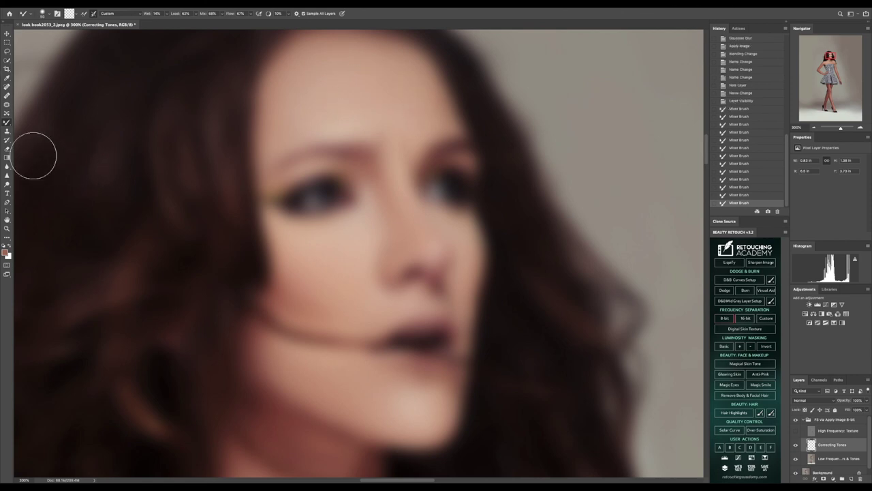
left_click(8, 229)
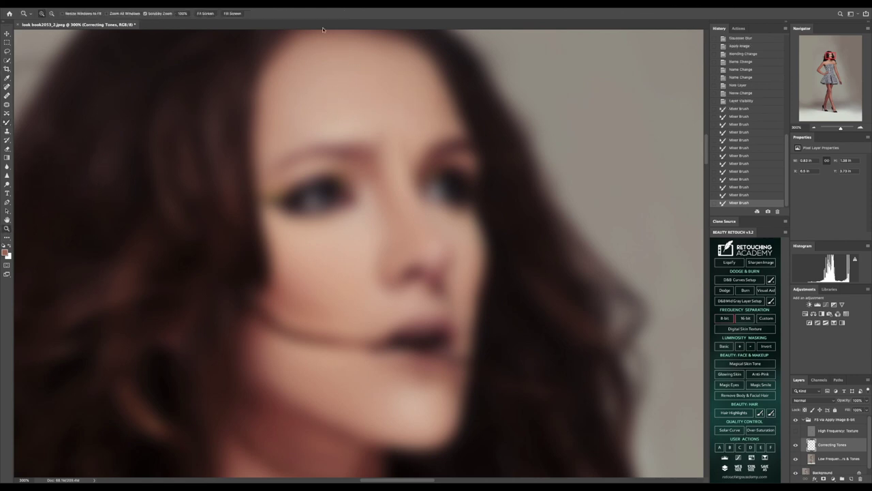
left_click(203, 14)
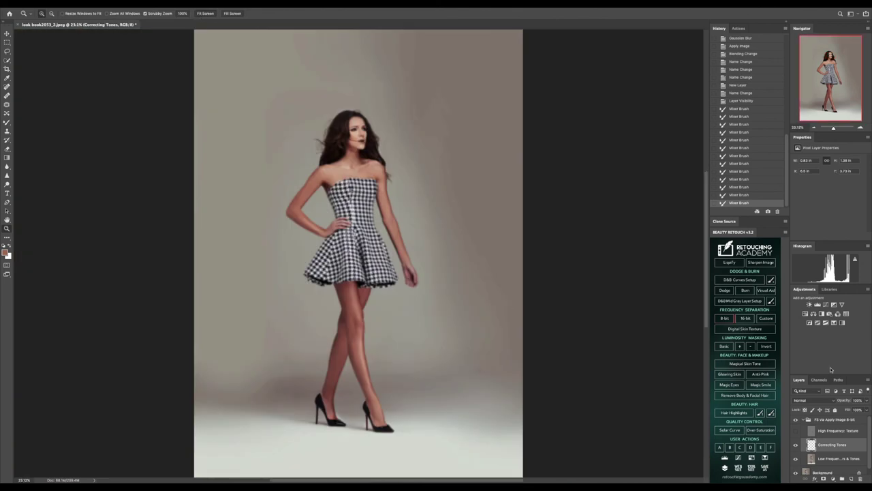
left_click(796, 431)
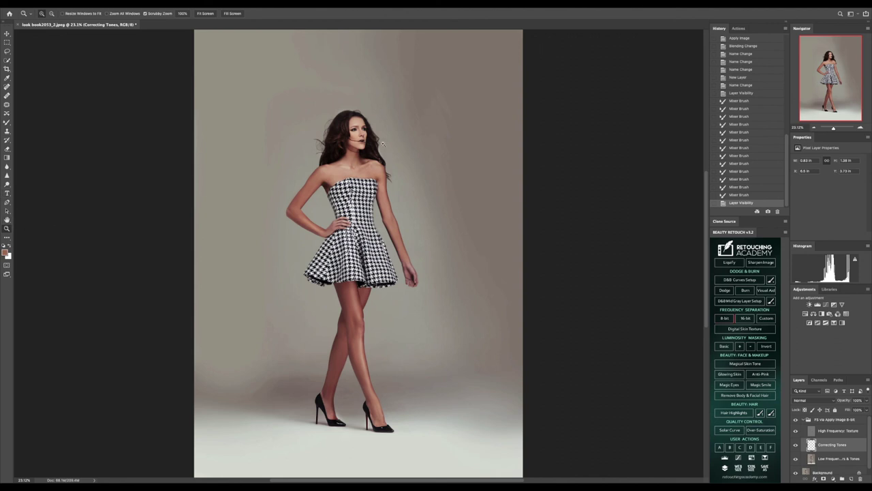
- Dodge the model's near eye and flatten the image into a single Background layer
key("ctrl+plus")
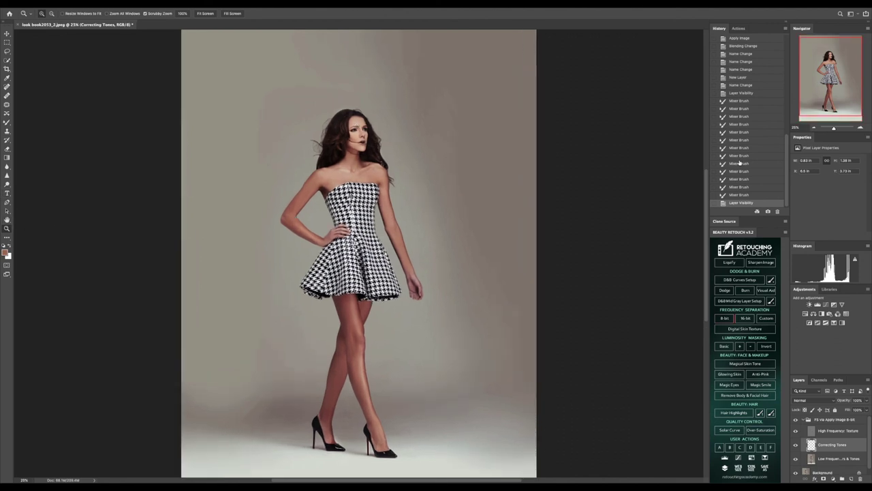
left_click(345, 130)
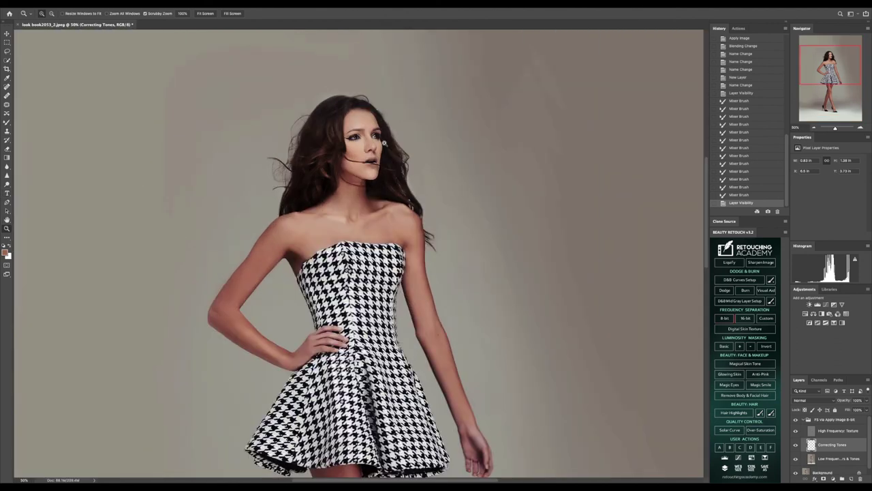
scroll(385, 142, "down", 3)
scroll(385, 142, "up", 2)
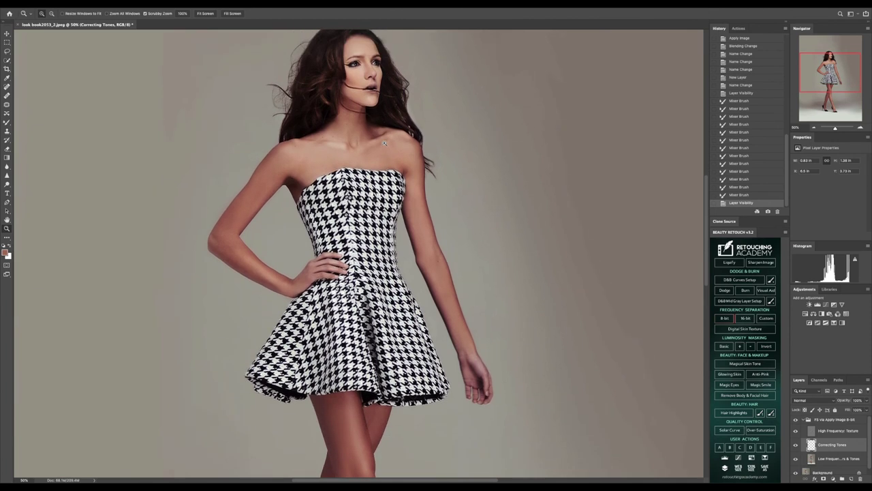
left_click(361, 107)
scroll(361, 107, "up", 2)
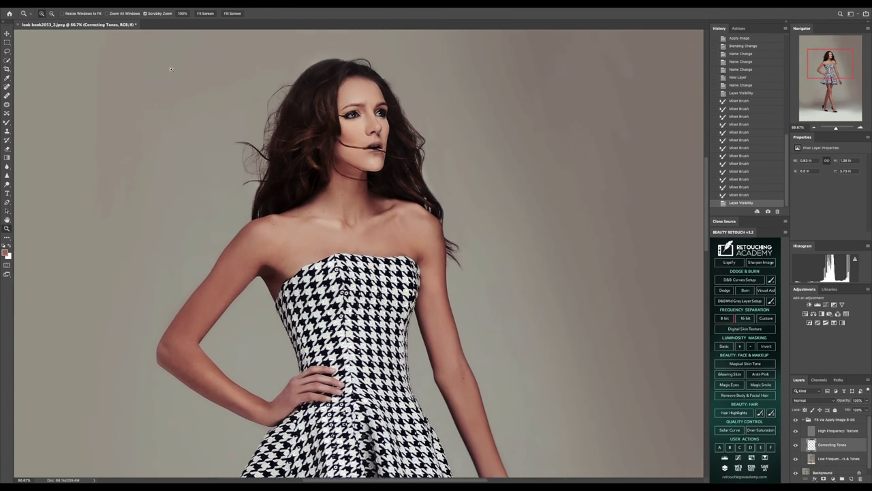
left_click(7, 184)
left_click_drag(350, 114, 355, 115)
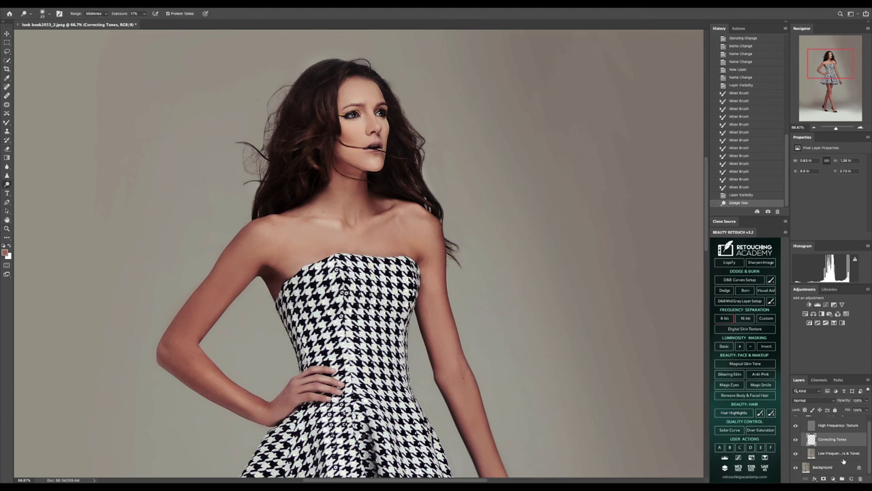
right_click(842, 471)
left_click(811, 461)
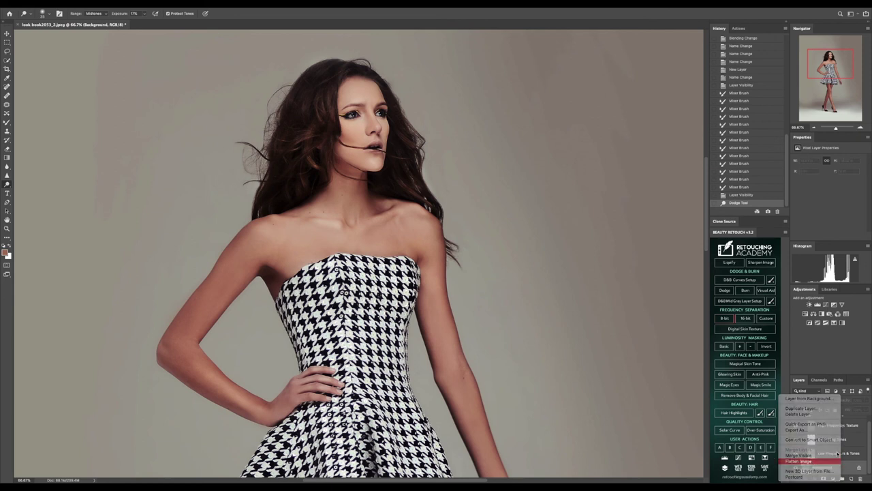
- Dodge both eyes on the flattened image at 17% exposure to brighten them
left_click_drag(355, 115, 383, 113)
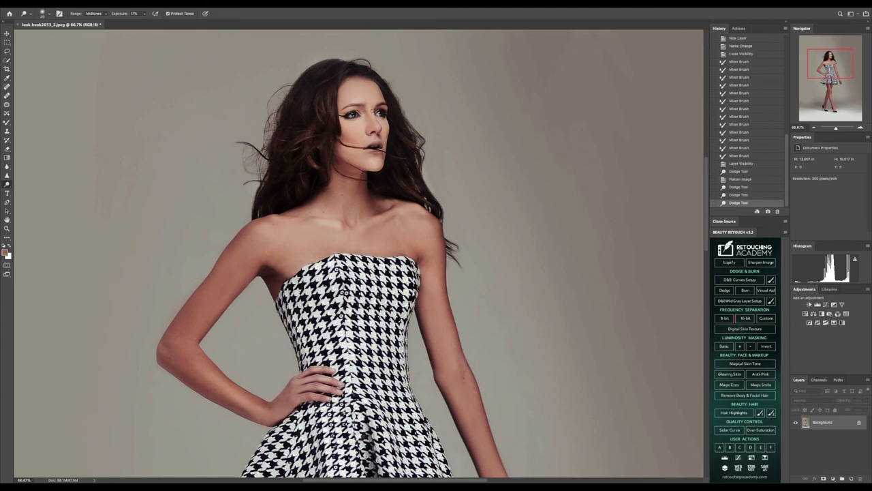
left_click(353, 115)
left_click(353, 114)
left_click_drag(380, 116, 380, 116)
- Try dodging the eyes at 34% exposure, and step back in the history to before the last strokes
left_click(144, 13)
left_click(371, 110)
left_click_drag(377, 117, 379, 117)
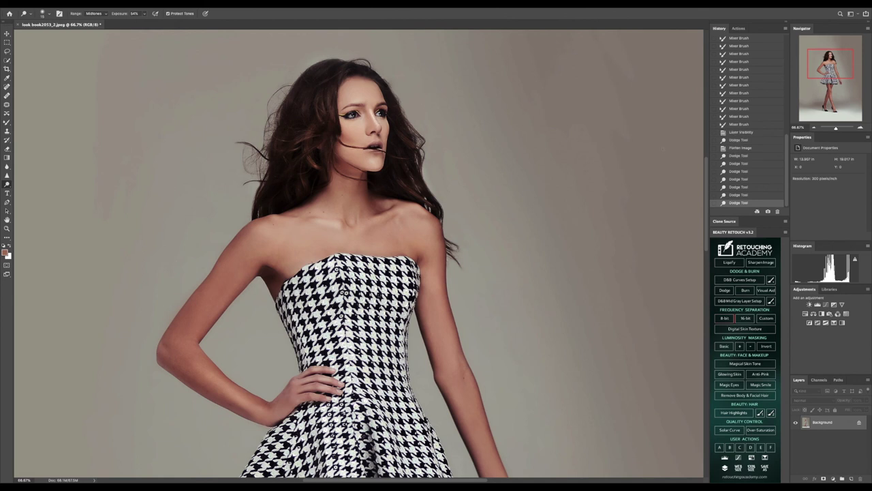
left_click(740, 178)
- Lower the Dodge tool's exposure to 21%, enlarge the brush slightly, and brighten the nose, near cheek and hair beside the face
left_click(144, 13)
left_click_drag(142, 21, 137, 22)
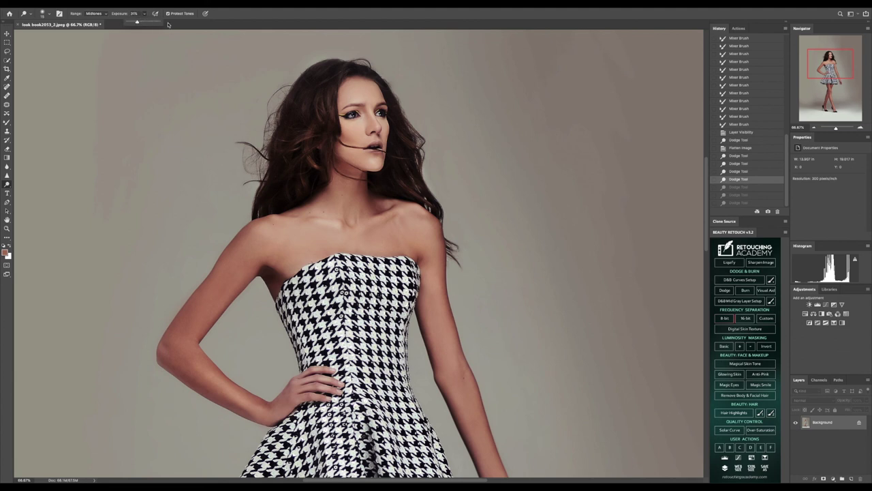
key("]")
left_click(378, 124)
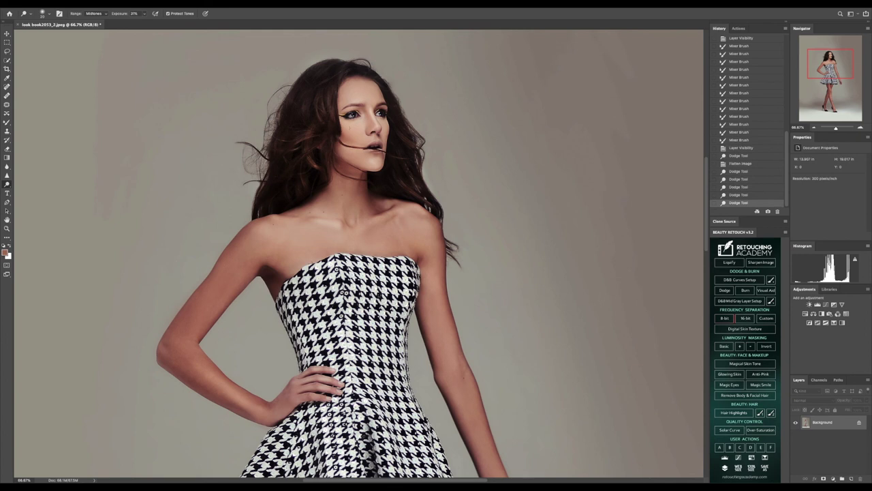
left_click_drag(359, 140, 340, 129)
left_click(398, 165)
- Dodge the model's lips with several short strokes at 21% exposure
left_click_drag(374, 145, 380, 145)
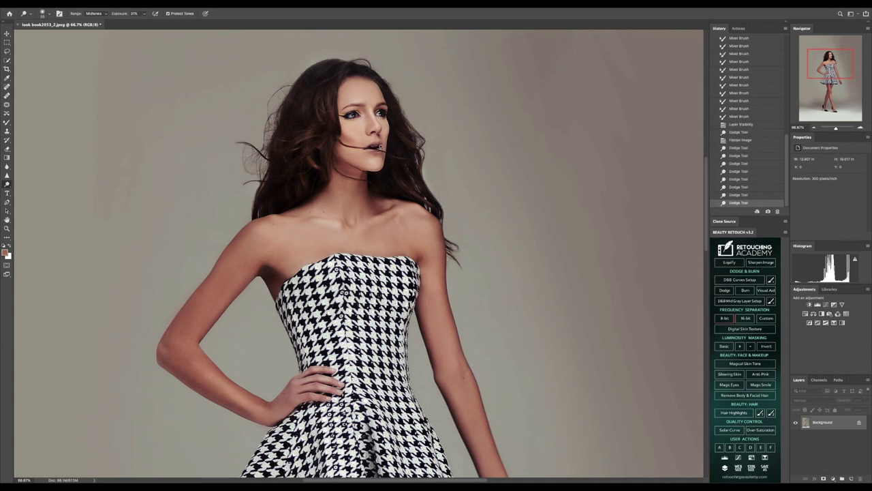
left_click(370, 146)
left_click(377, 147)
left_click(377, 147)
- Dodge both eyes once more, try dodging above the brows, and step back in the history to before the brow strokes
left_click(381, 113)
left_click(353, 112)
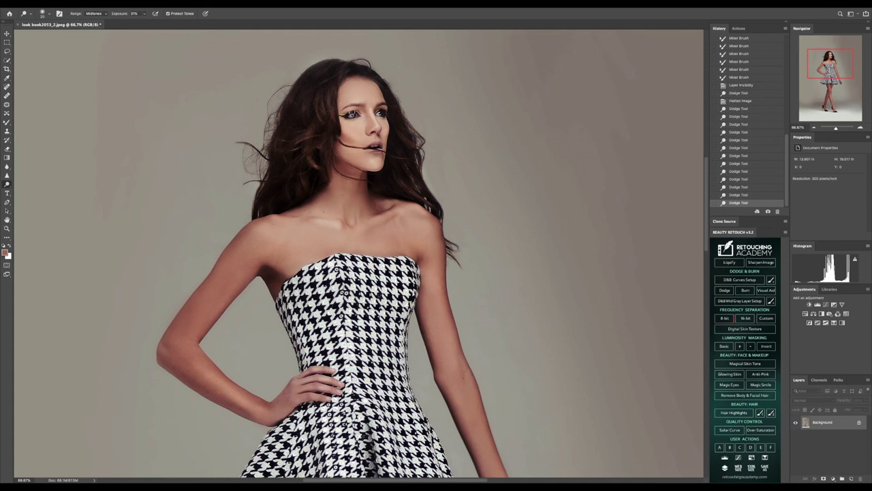
left_click(357, 102)
left_click(386, 102)
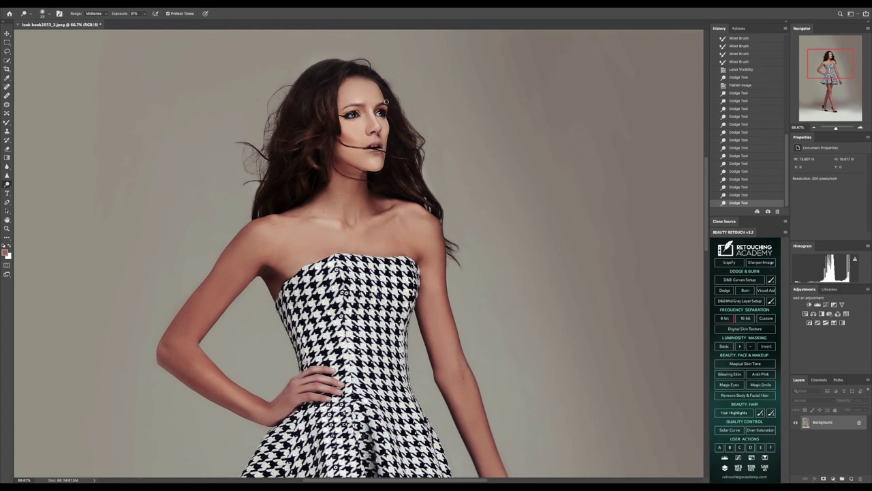
left_click(739, 187)
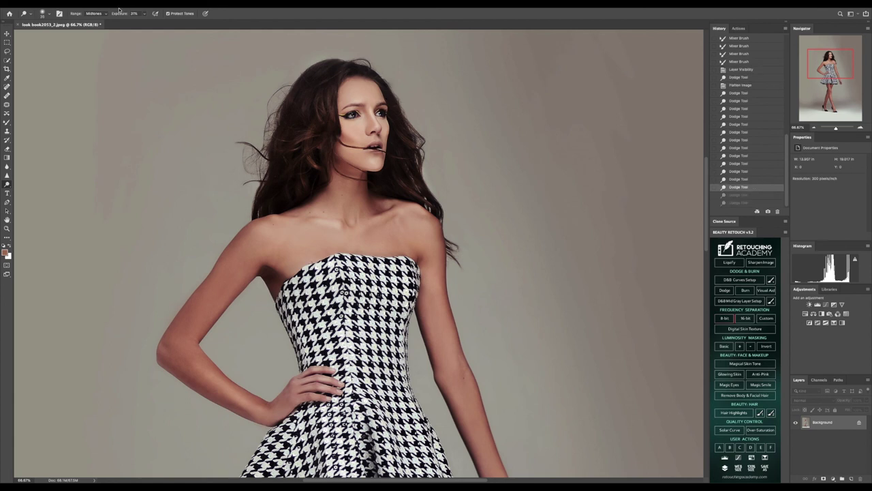
- Reduce the Dodge exposure to 10% and lighten the forehead, near eye and cheek
left_click(144, 14)
left_click(353, 98)
left_click(353, 99)
left_click(349, 116)
left_click(346, 127)
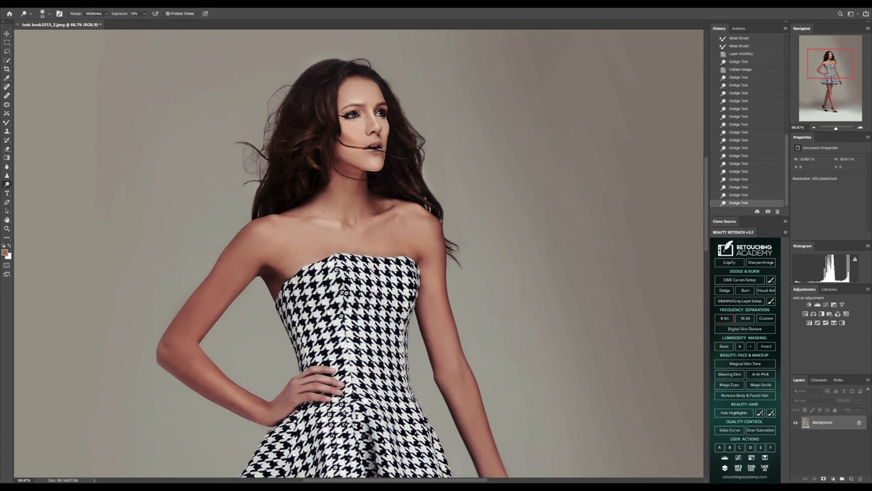
left_click(354, 114)
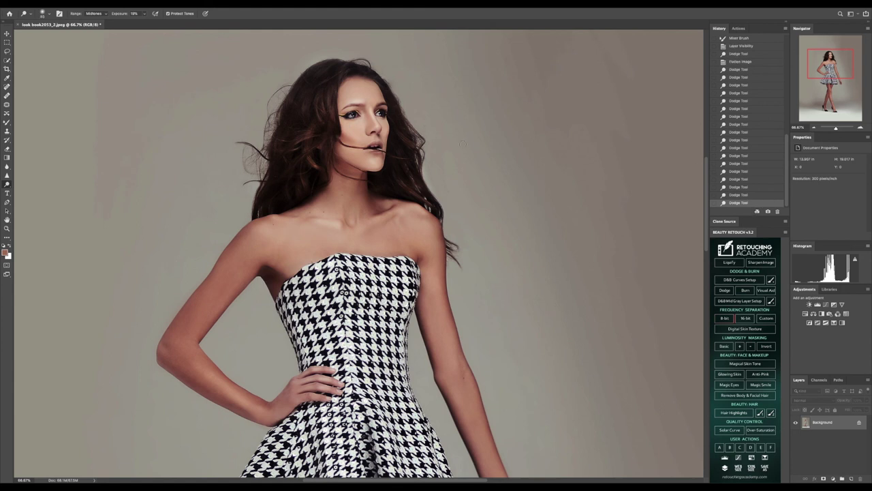
- Step back in the history past the last four dodge strokes, and lighten the upper forehead with a single new stroke
left_click(737, 195)
left_click(742, 186)
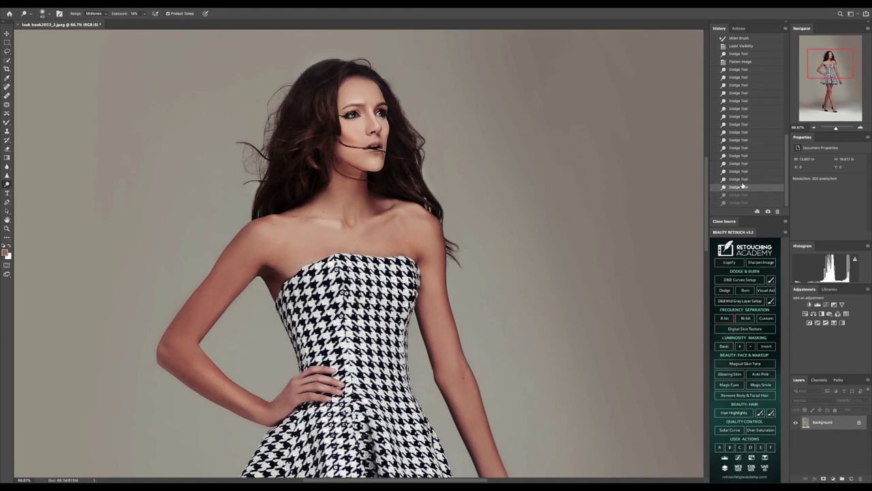
left_click(744, 179)
left_click(746, 171)
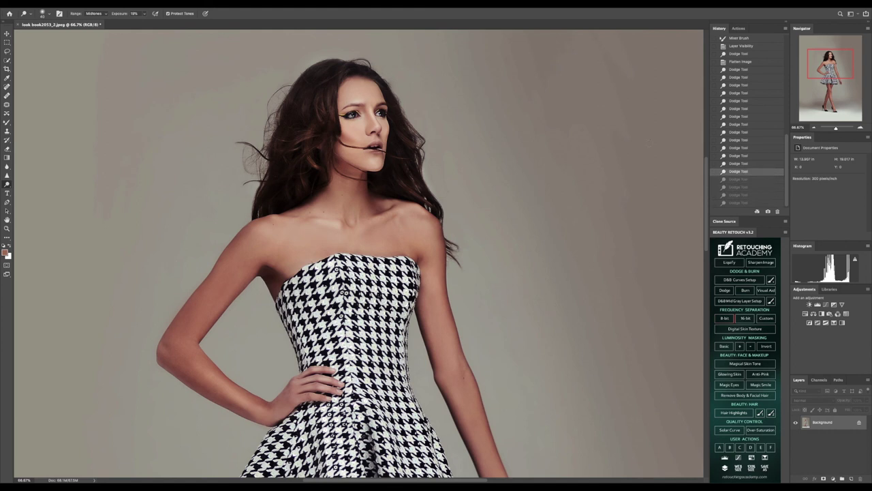
left_click(361, 92)
- Fit the whole retouched photo on screen and start Save As for it
left_click(7, 228)
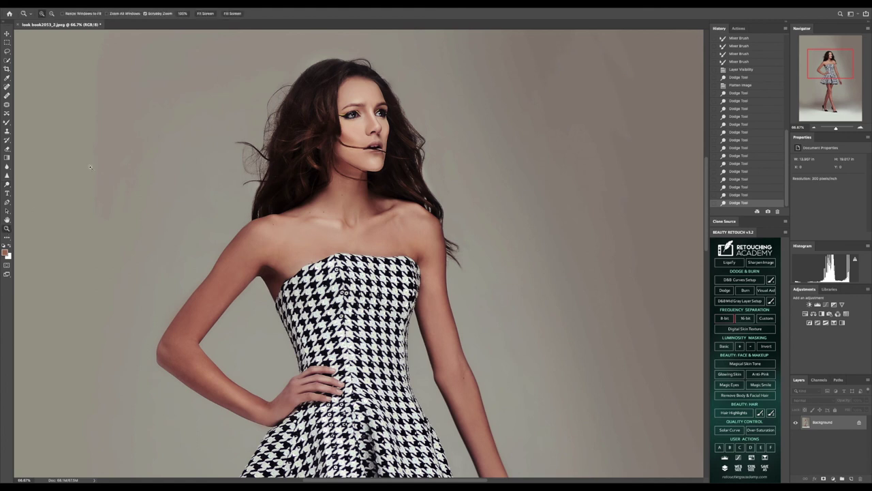
left_click(205, 14)
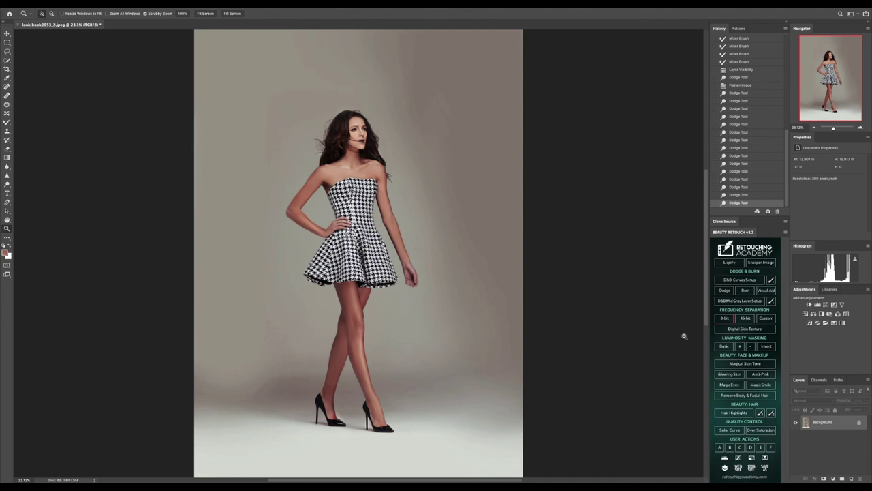
left_click(63, 6)
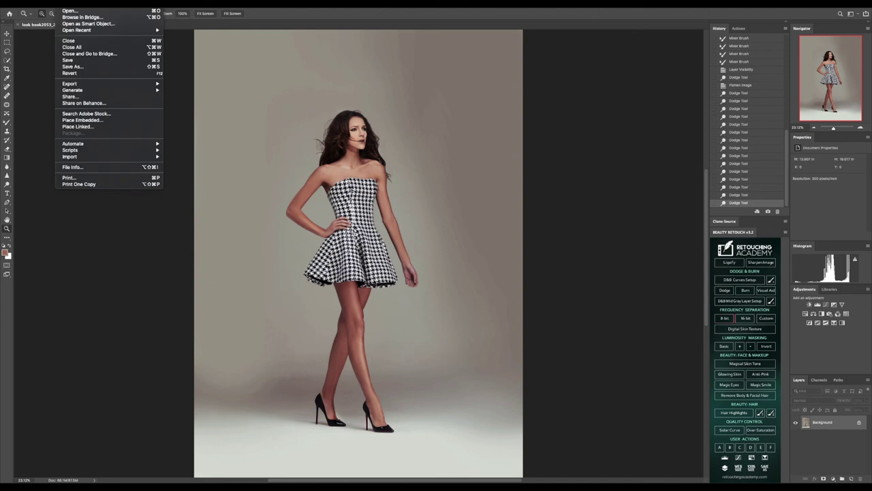
left_click(73, 66)
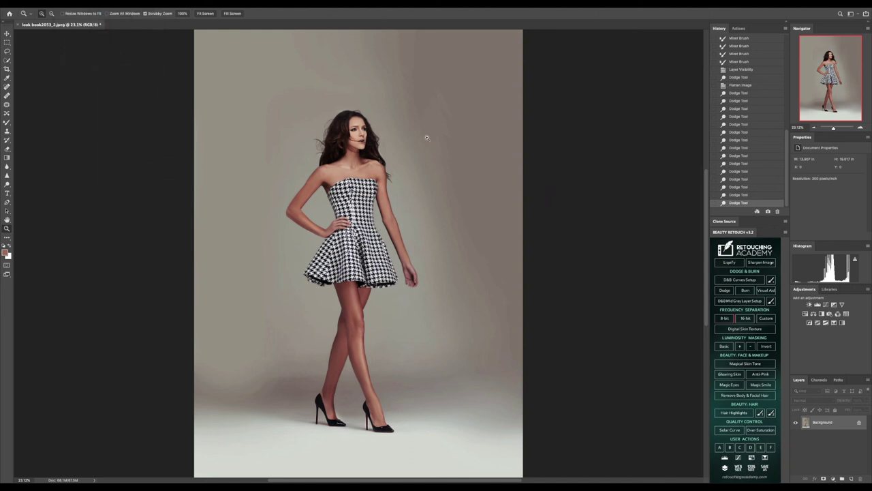